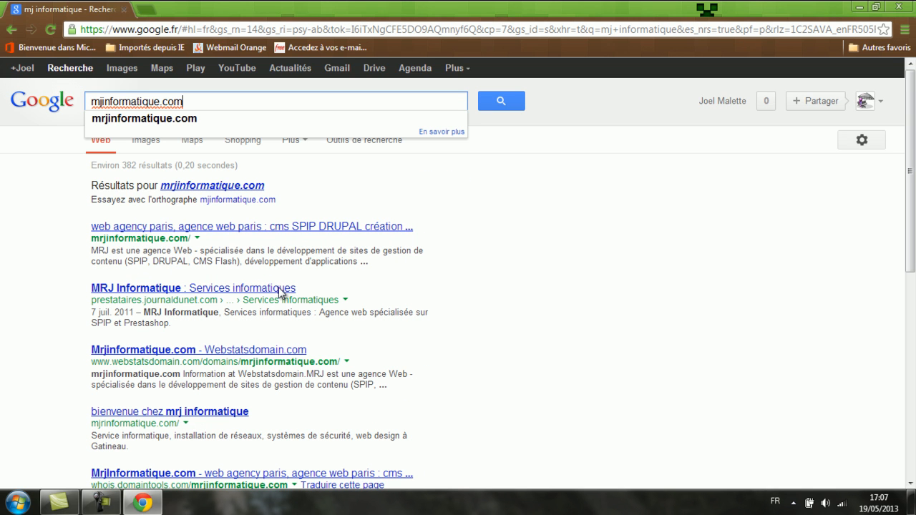
Go to mjinformatique.com and open its "Exercices sur la bureautique" page.
key(Return)
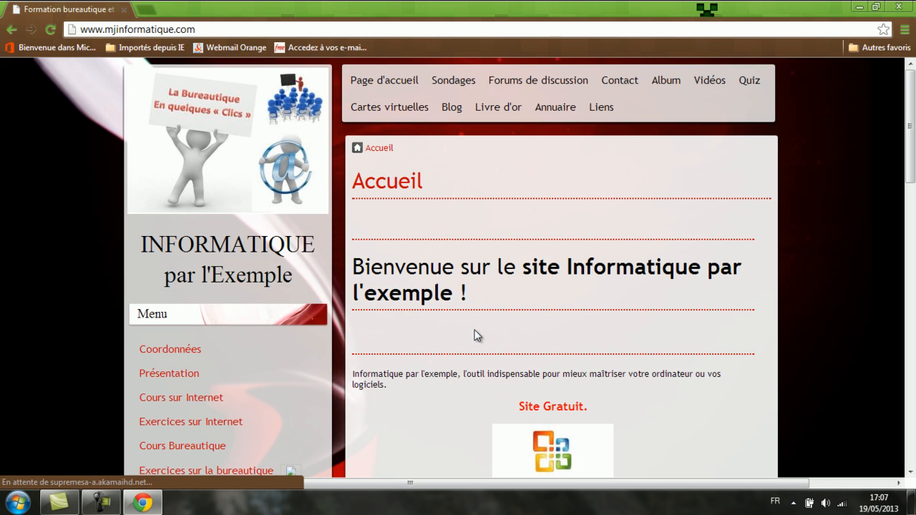
scroll(292, 364, down, 2)
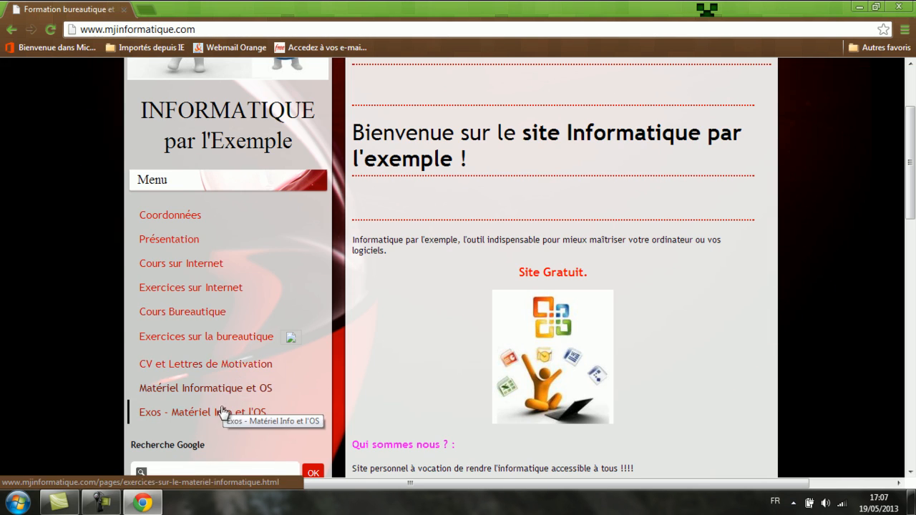
click(217, 346)
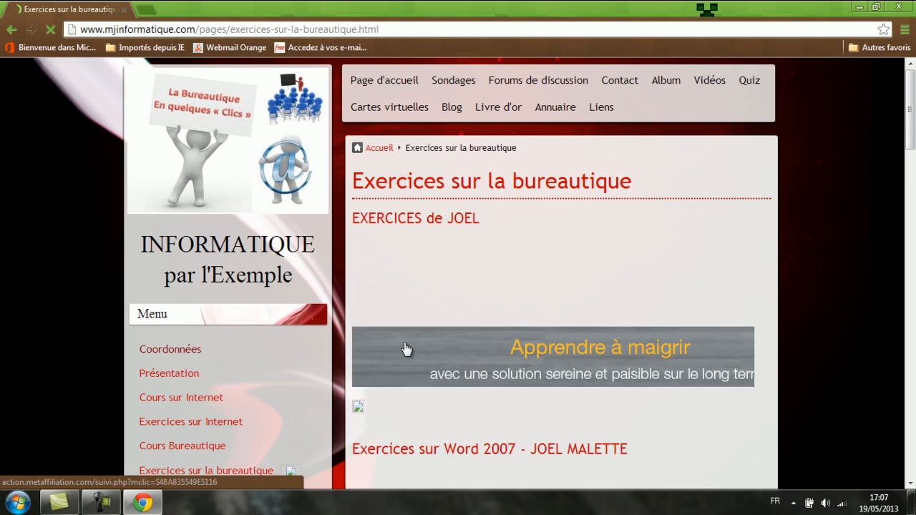
Go to page 2 of the exercises and open the work document "L'entreprise 'meuble SI' - exercice 7.pdf".
scroll(425, 337, down, 5)
scroll(433, 331, down, 8)
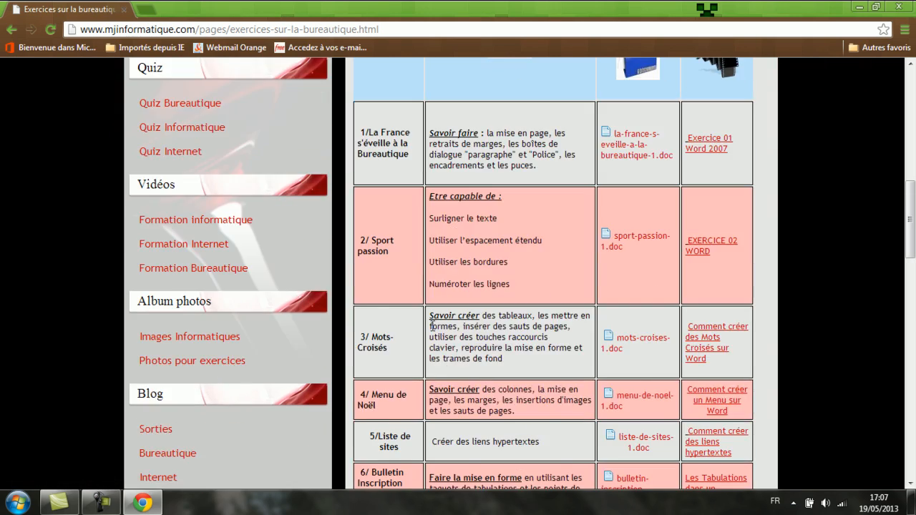
scroll(432, 331, down, 15)
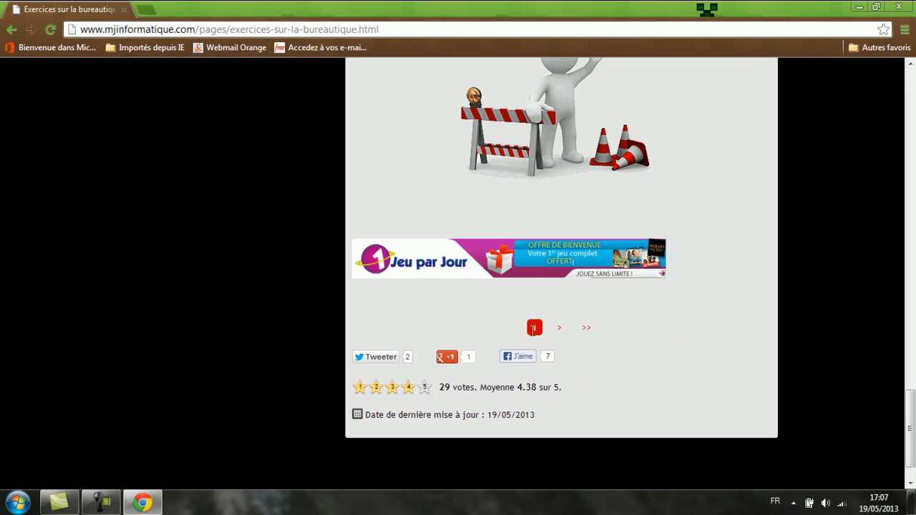
click(559, 329)
scroll(522, 346, down, 10)
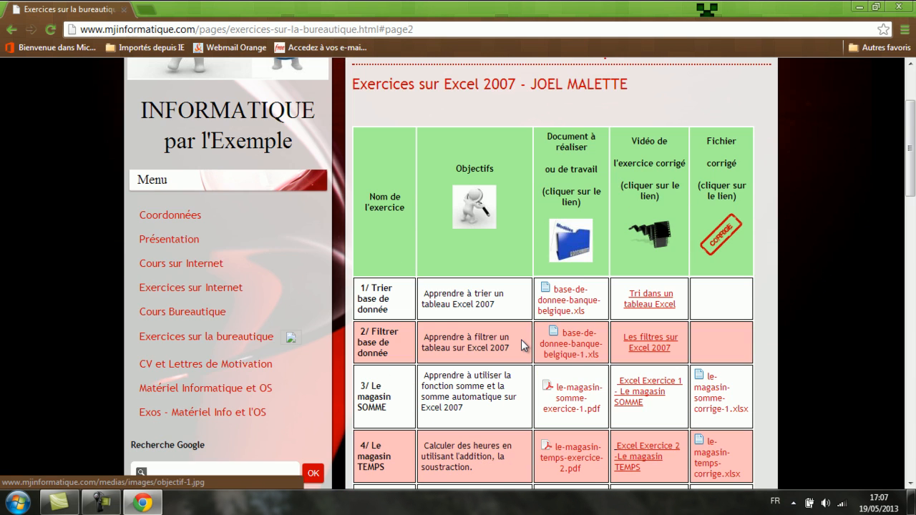
scroll(522, 343, down, 5)
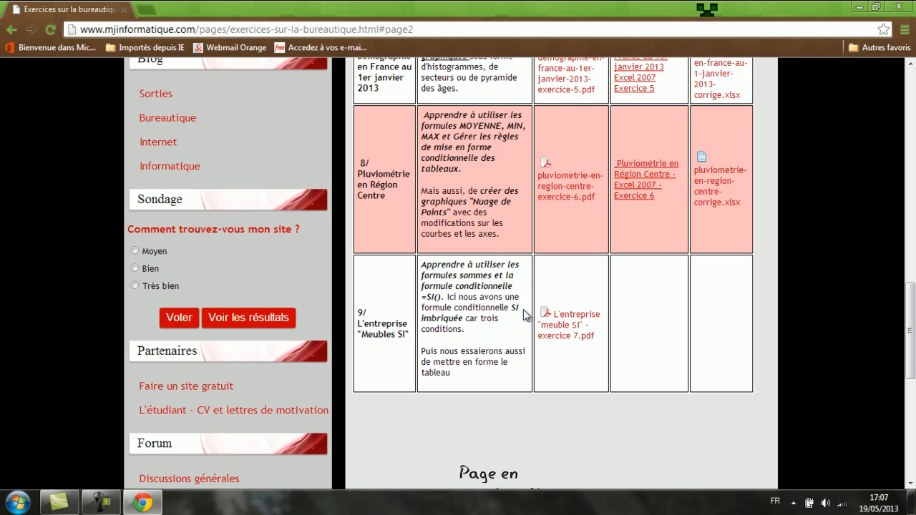
click(565, 337)
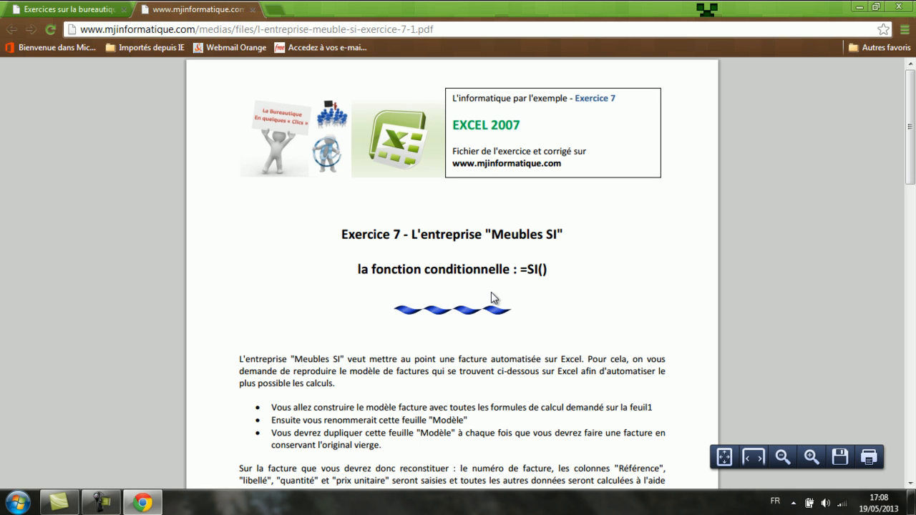
Read through the exercise 7 PDF, examining the instructions, the invoice model and the three test order cases.
scroll(491, 298, down, 3)
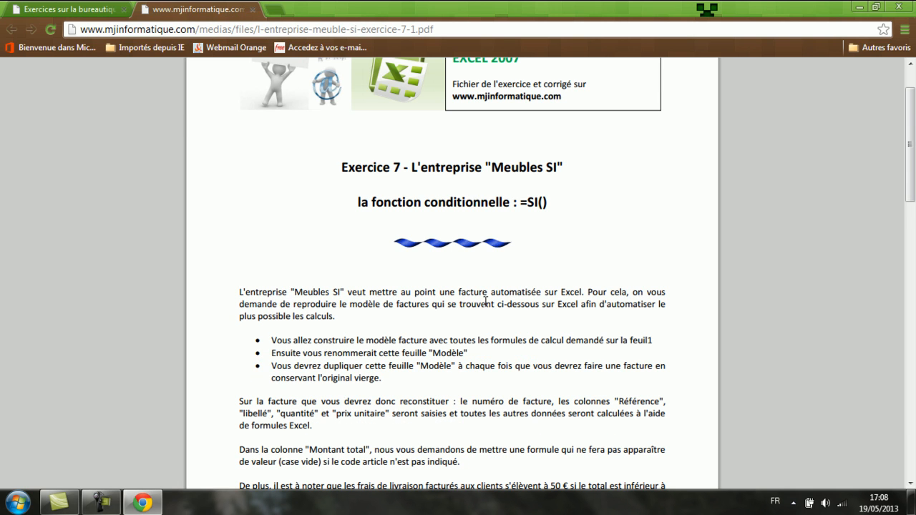
scroll(484, 309, down, 9)
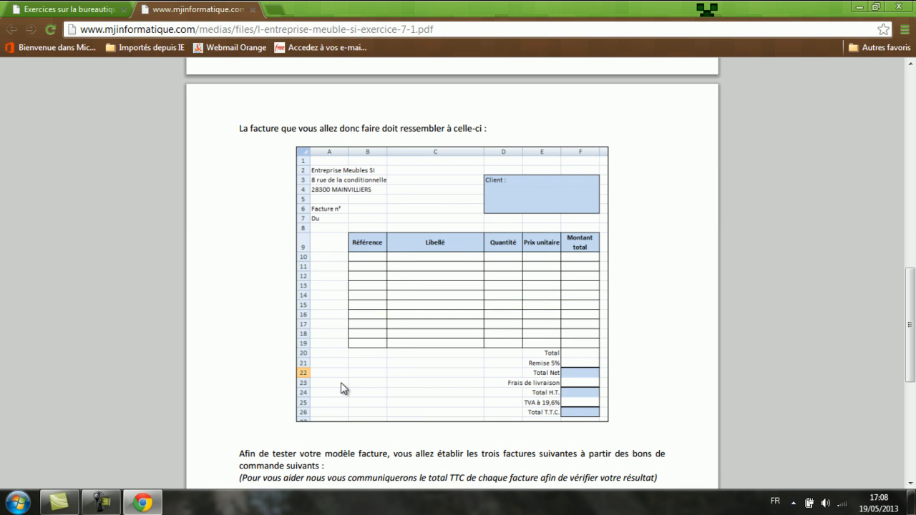
scroll(383, 304, down, 1)
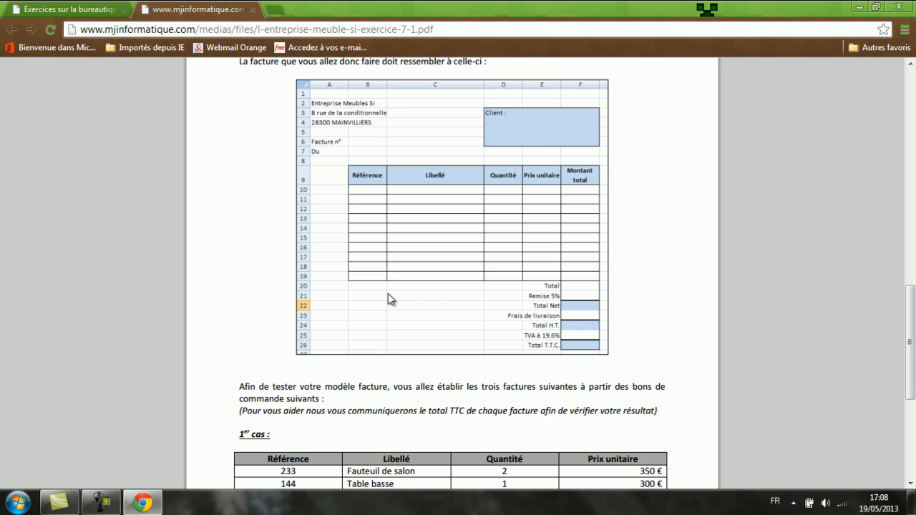
scroll(388, 294, down, 4)
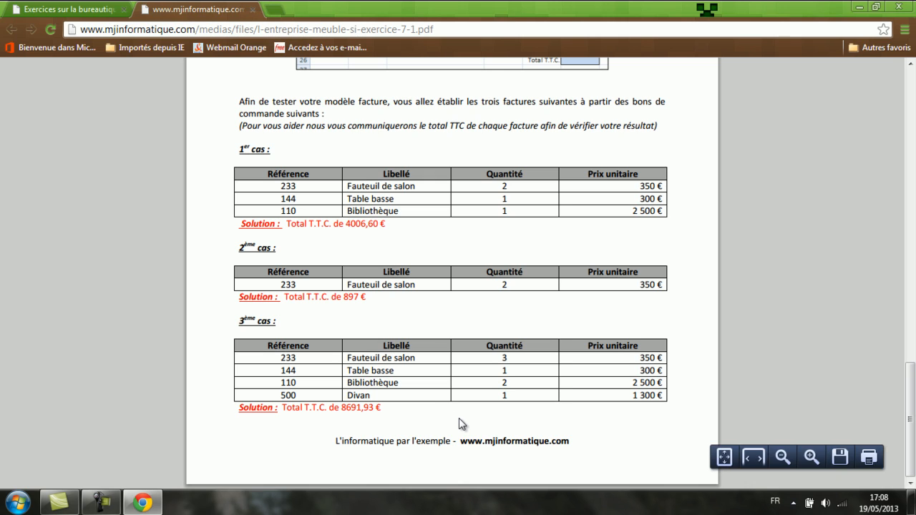
mouse_move(713, 443)
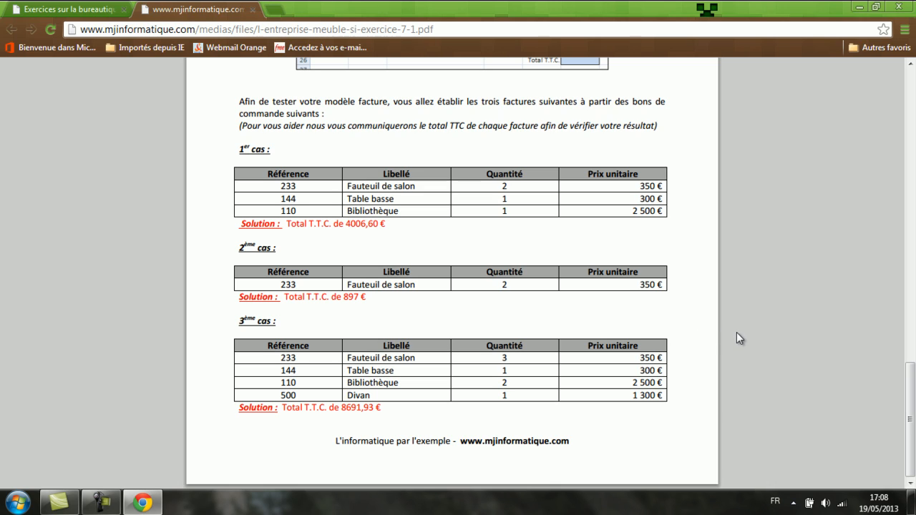
Switch to a blank Microsoft Office Excel 2007 workbook and enter the company name "Entreprise Meubles SI" in cell A2.
click(18, 503)
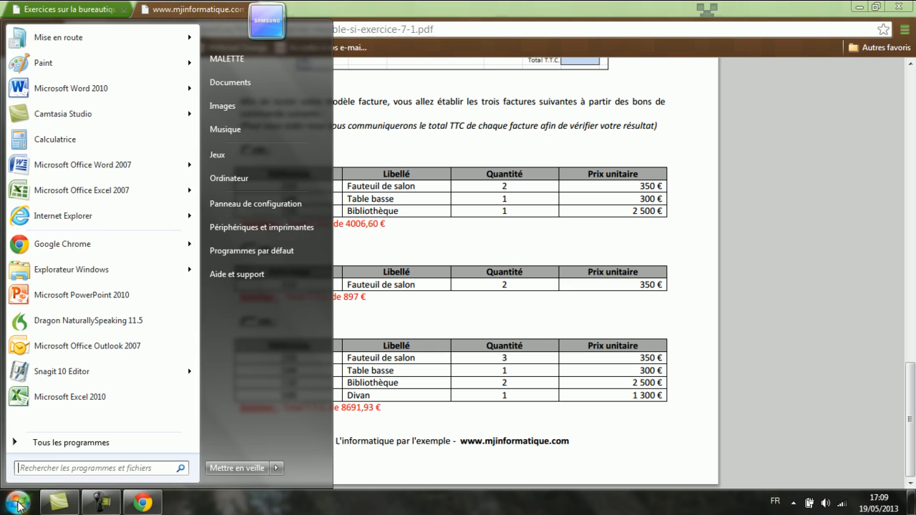
click(68, 191)
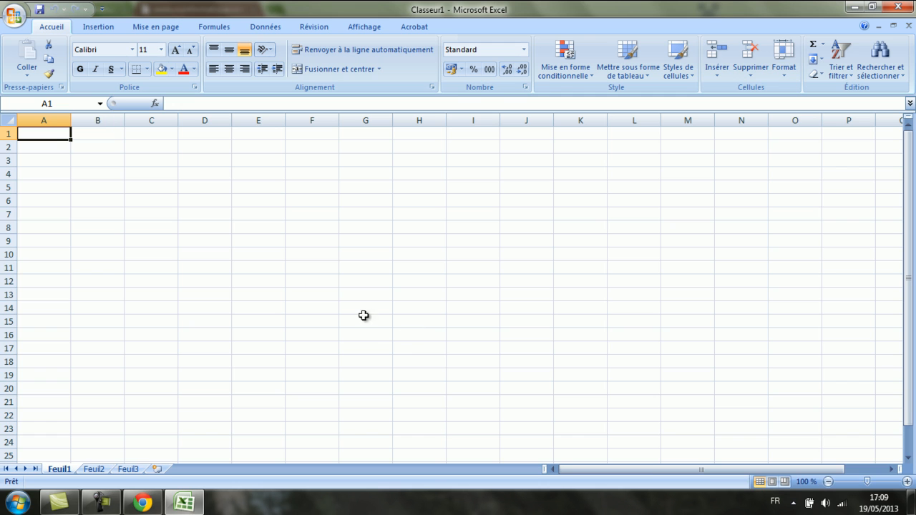
click(33, 148)
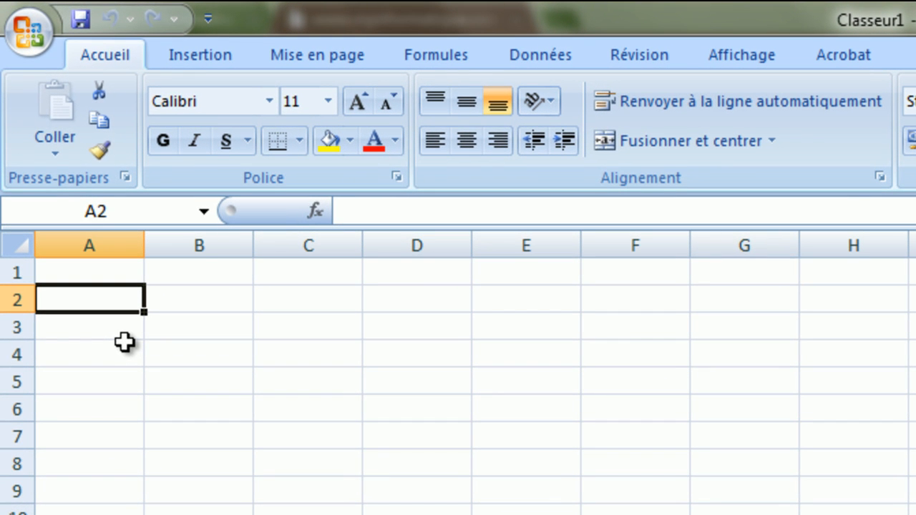
text(E)
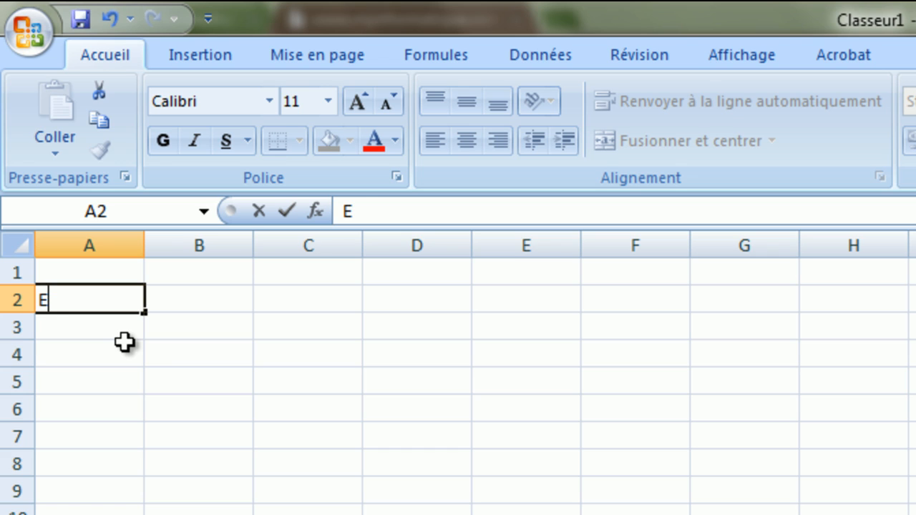
text(ntreprise)
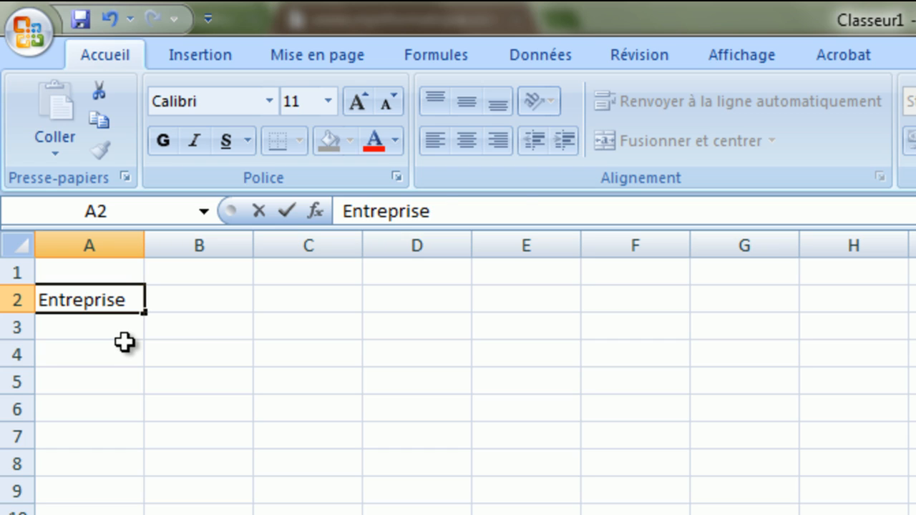
text( Meubles SI)
key(Return)
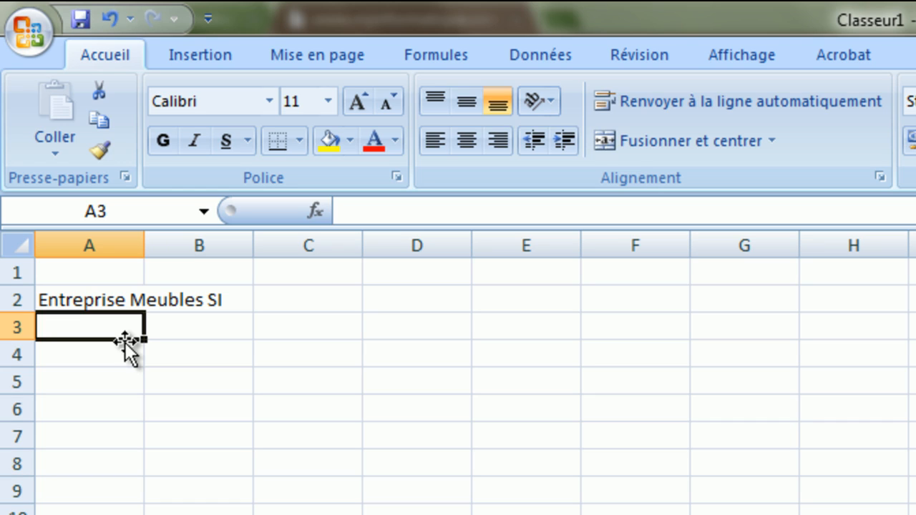
Enter the company's street address in A3 and its postal code and town in A4, as on the invoice model.
text(8 rue de la conditionnelle)
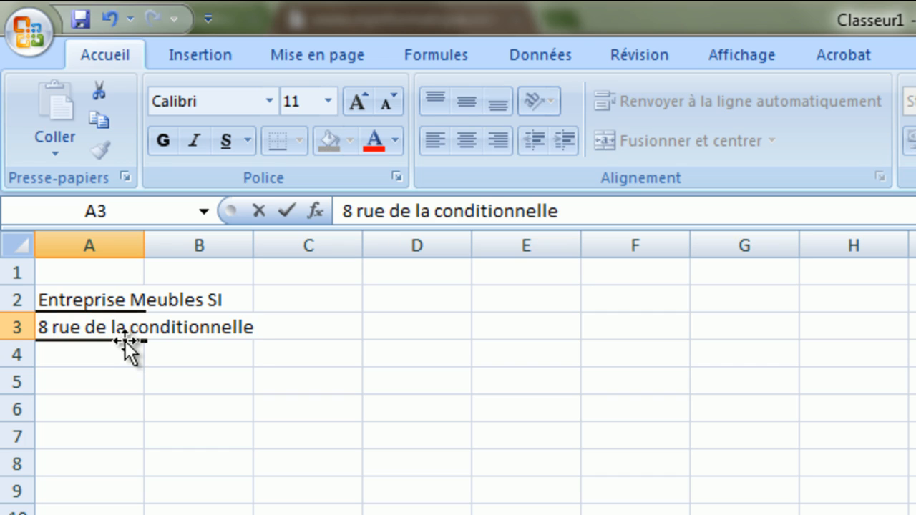
key(Return)
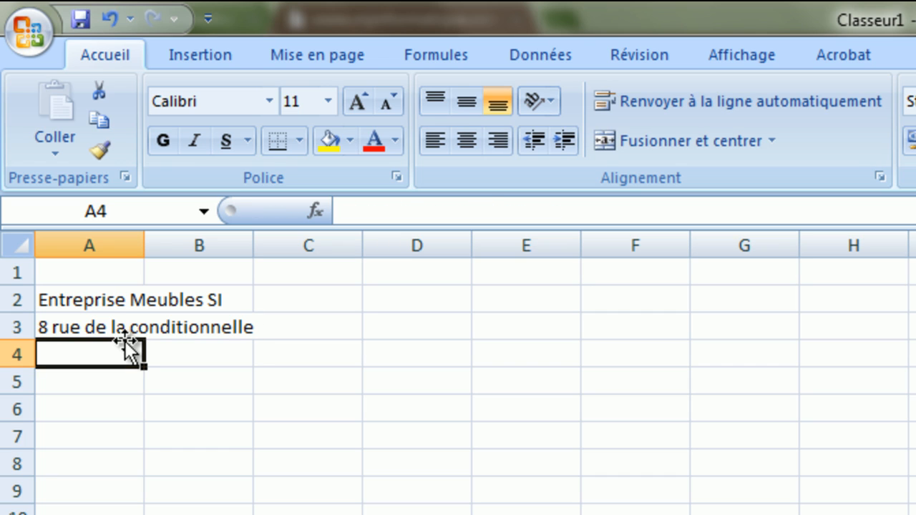
text(28)
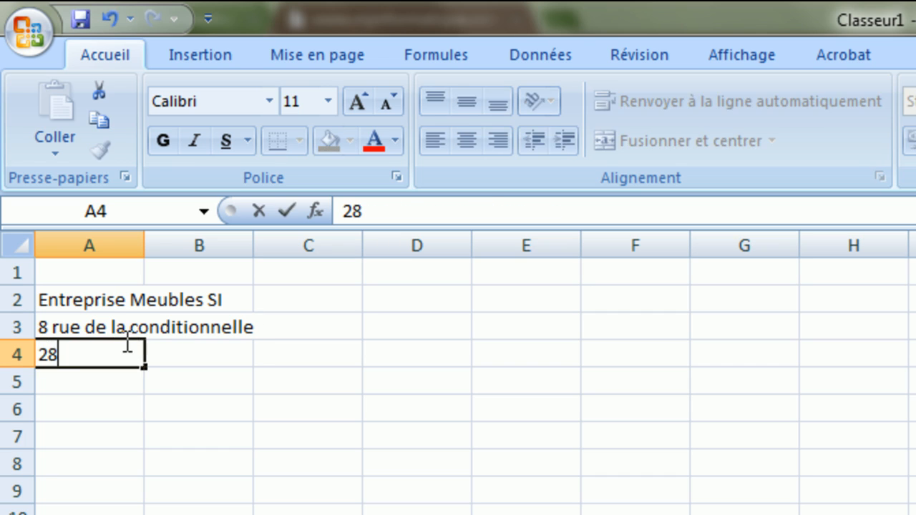
text(300 MAINVILLIERS)
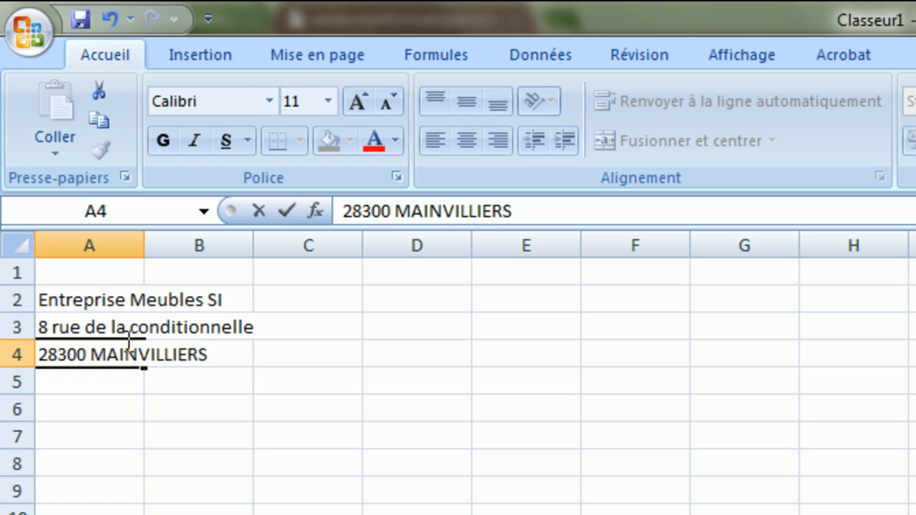
Enter the label "Client :" in cell D3.
click(444, 335)
text(Client :)
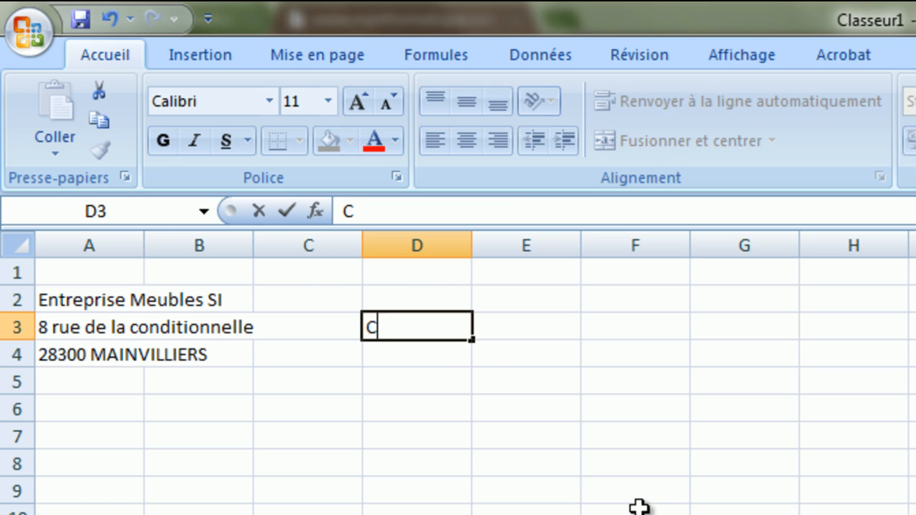
key(Return)
key(Return)
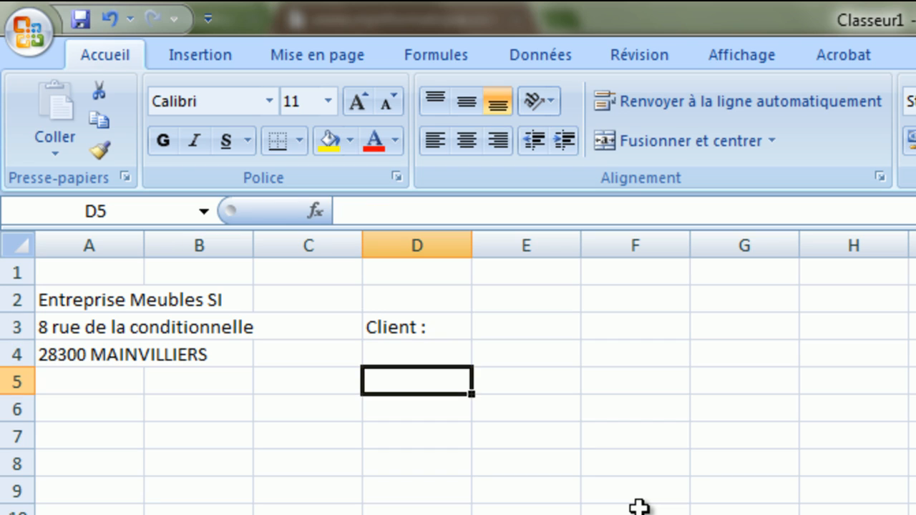
Enter the invoice labels "Facture n°" in cell A6 and "Du" in cell A7.
key(Left)
key(Left)
key(Left)
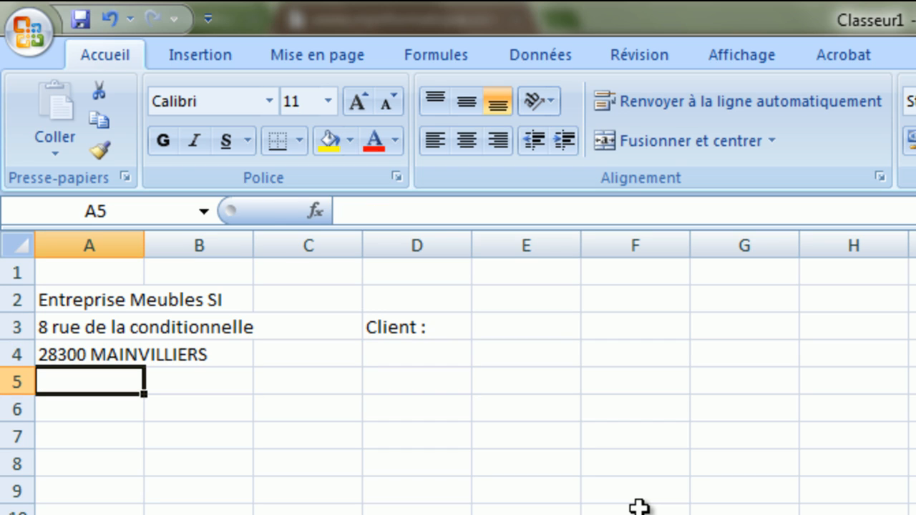
key(Down)
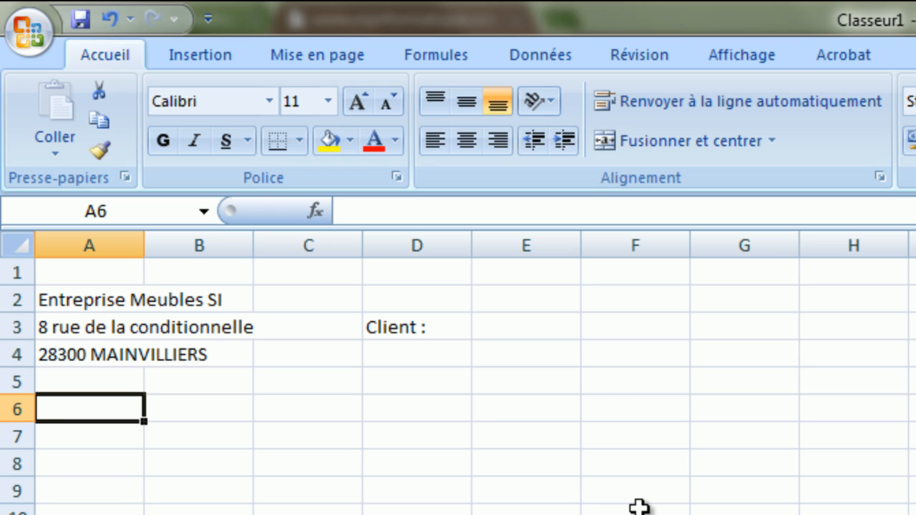
text(Facture )
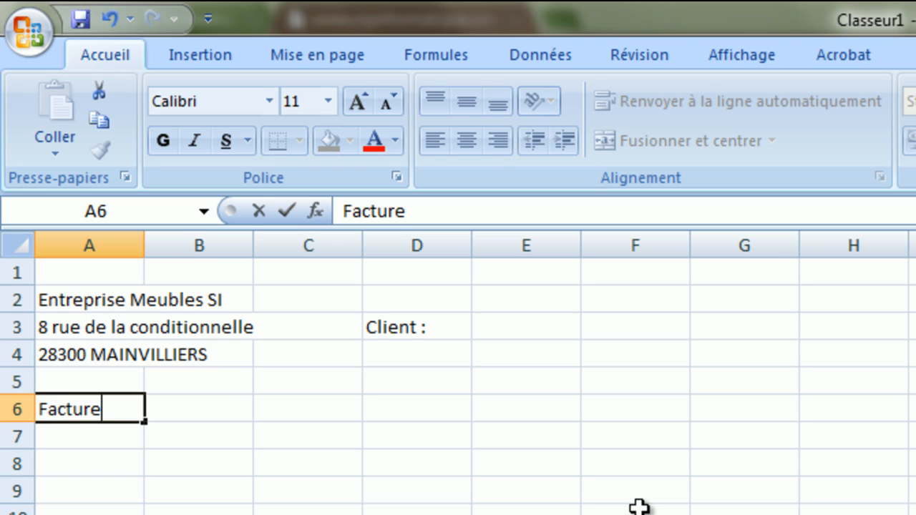
text(n°)
key(Return)
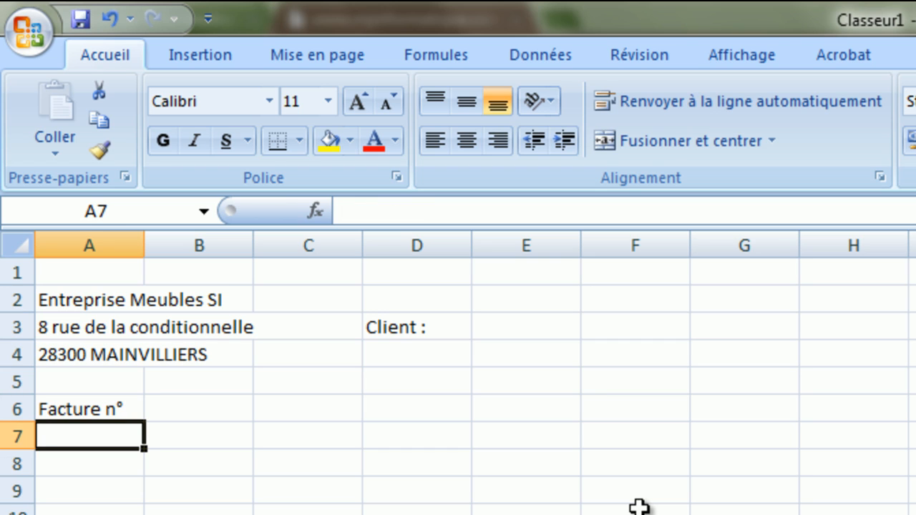
text(Du)
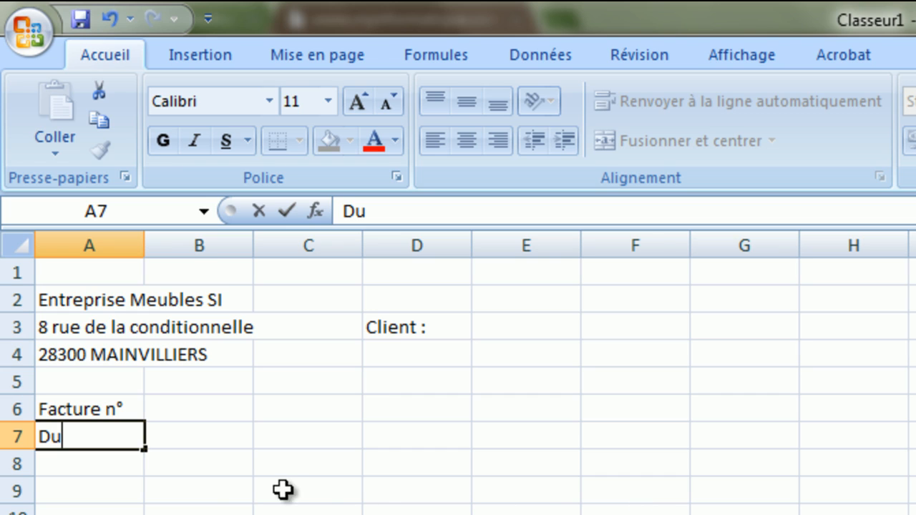
Enter the table headings "Référence" in cell B9 and "Libellé" in cell C9.
click(207, 492)
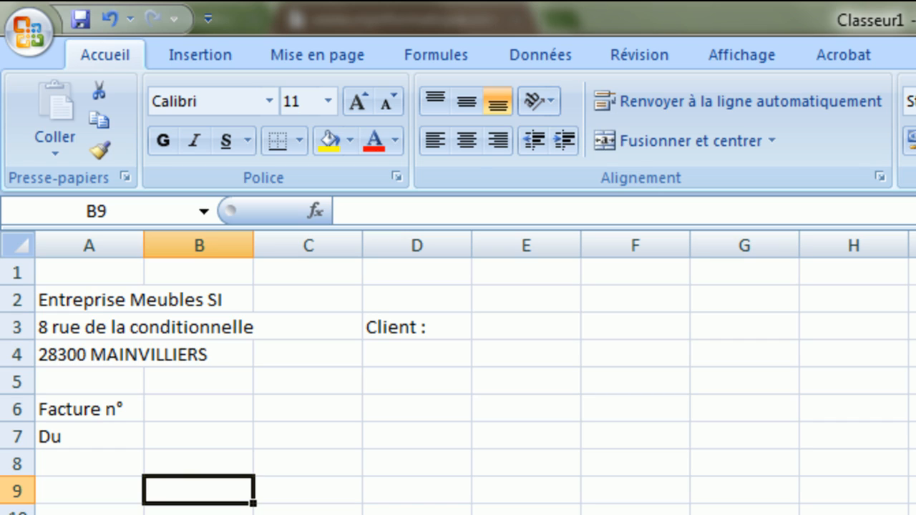
text(Réf)
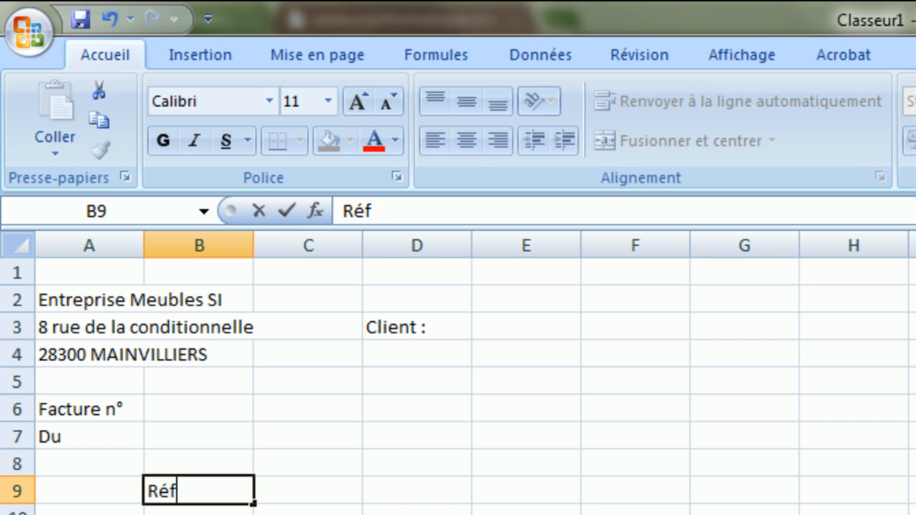
text(érence)
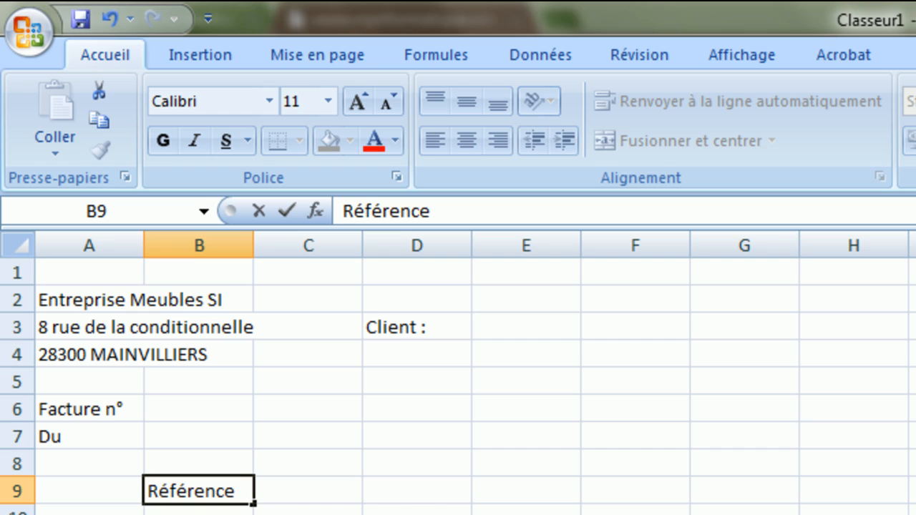
key(Tab)
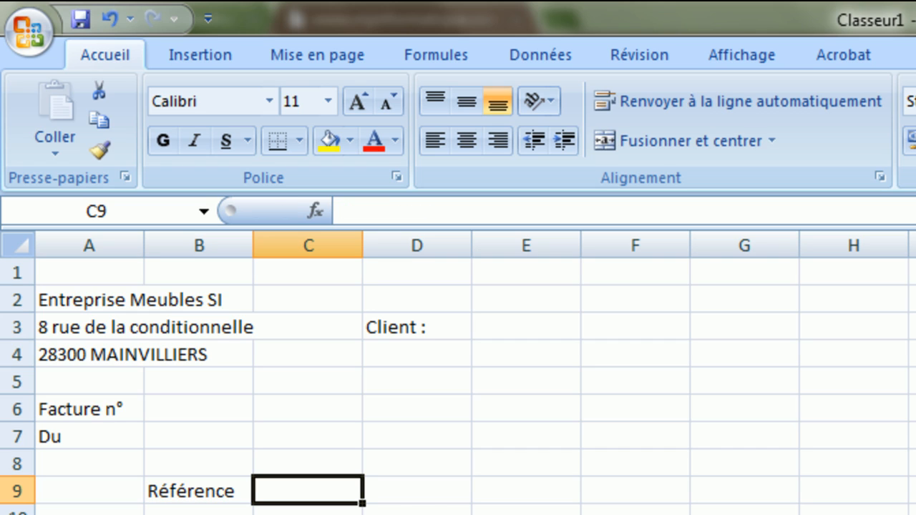
text(Li)
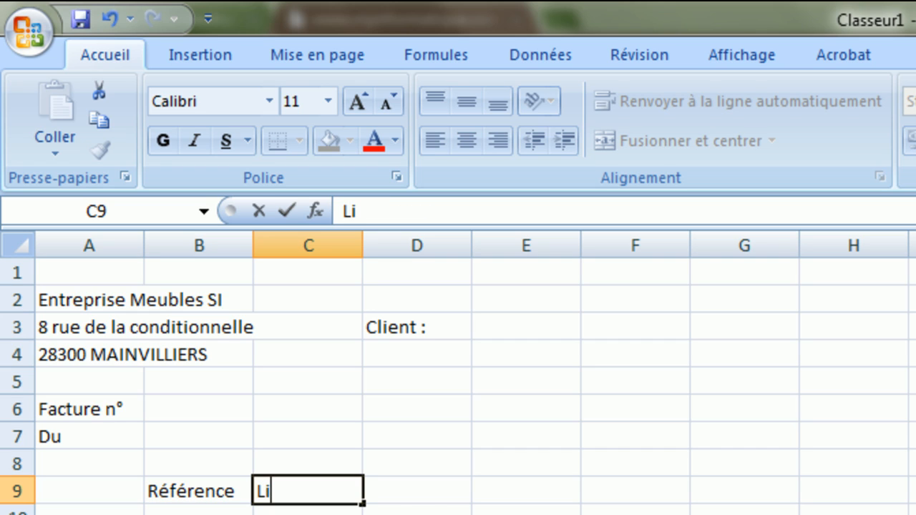
text(bellé)
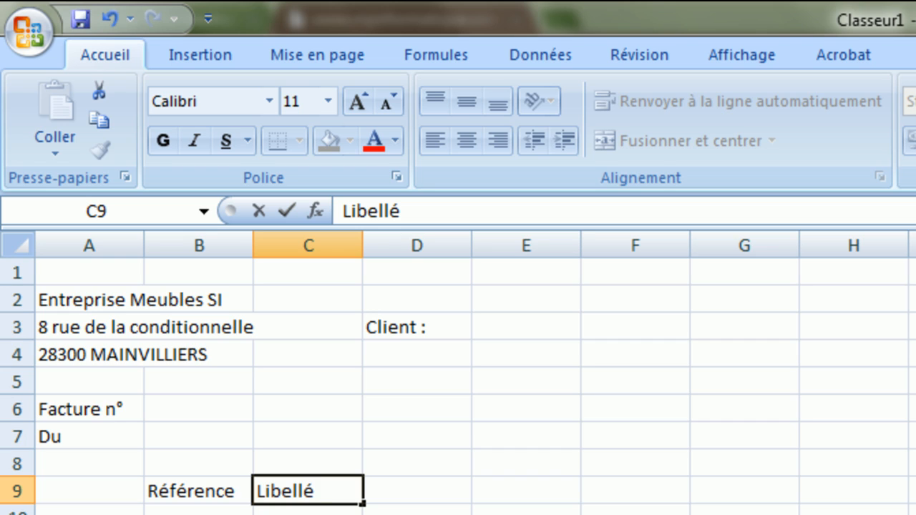
key(Return)
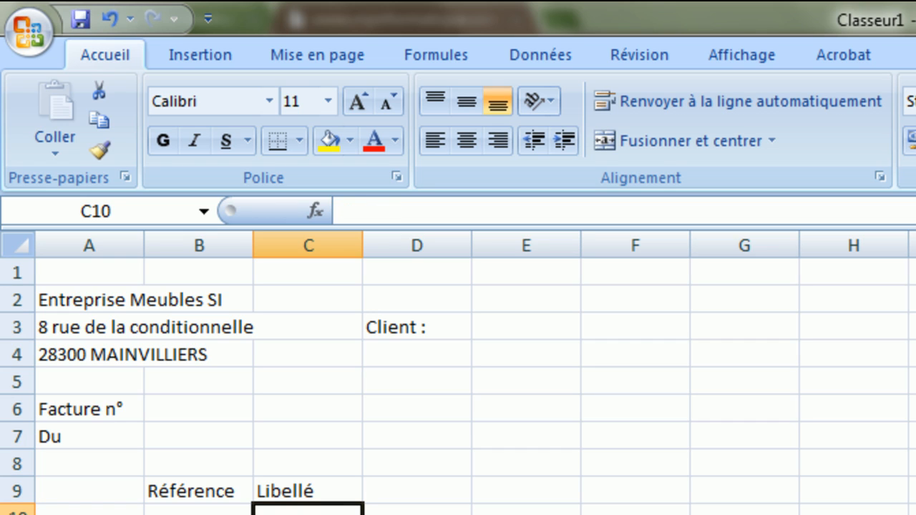
Continue the table headings in row 9 with "Quantité" in D9, "Prix Unitaire" in E9 and "Montant total" in F9.
key(Up)
key(Right)
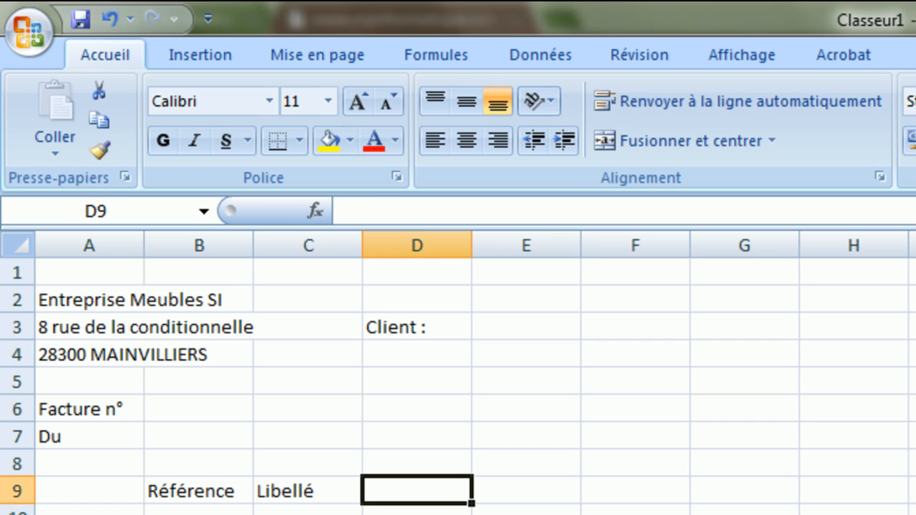
text(Quant)
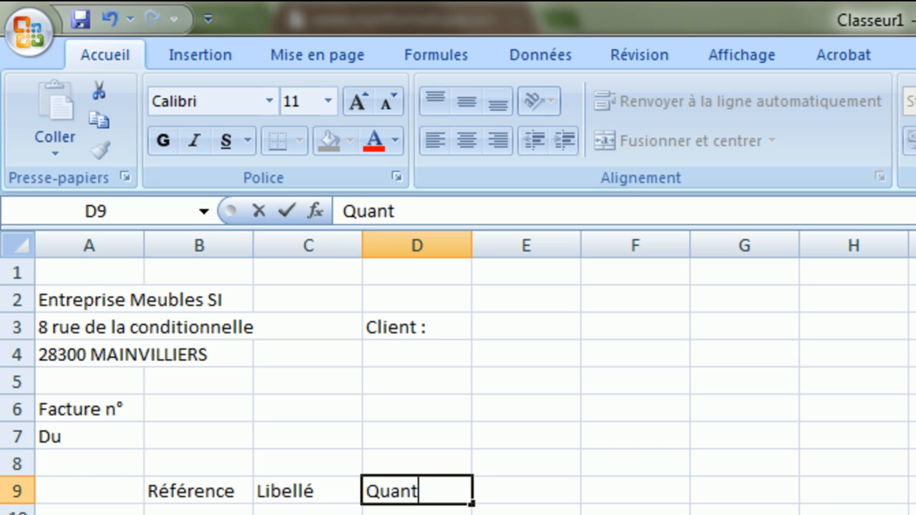
text(ité)
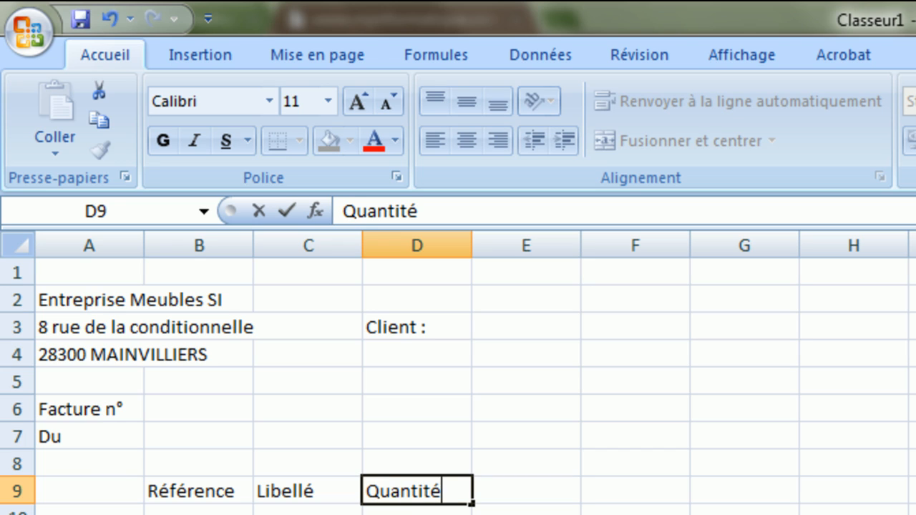
key(Tab)
text(Pri)
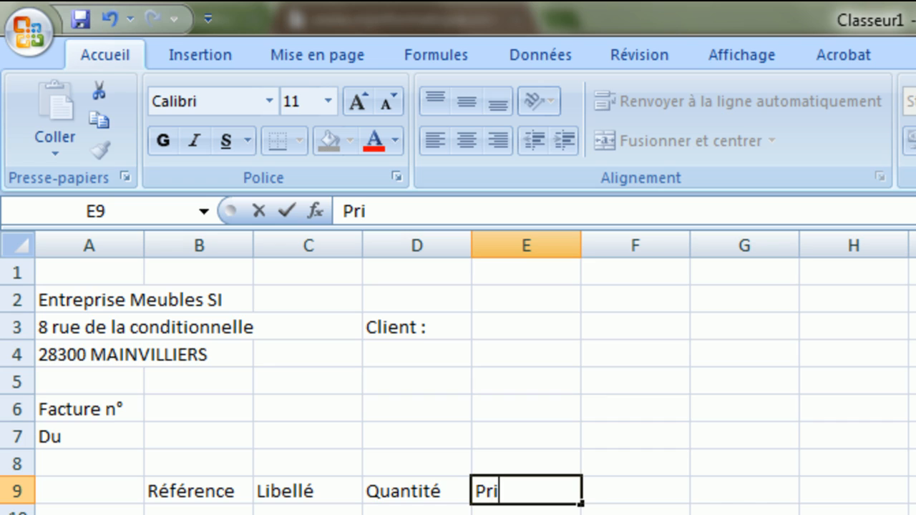
text(x Unitaire)
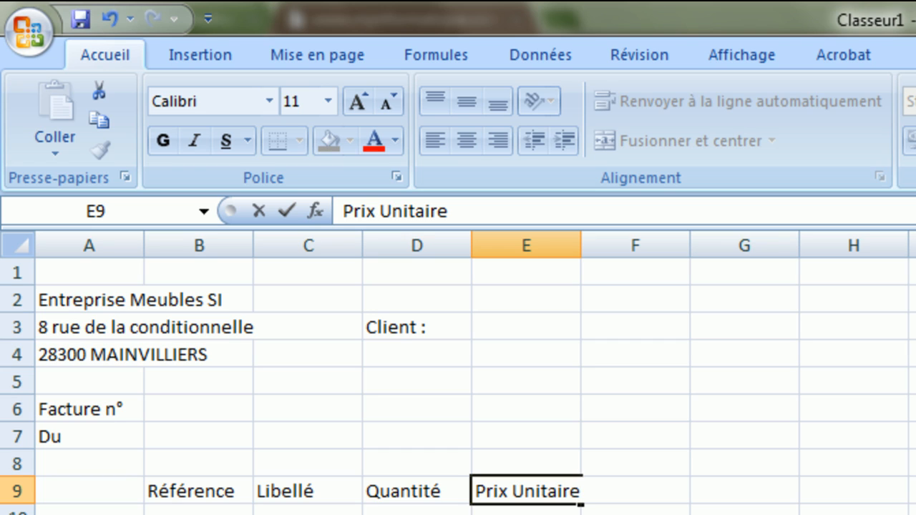
key(Tab)
text(Montant total)
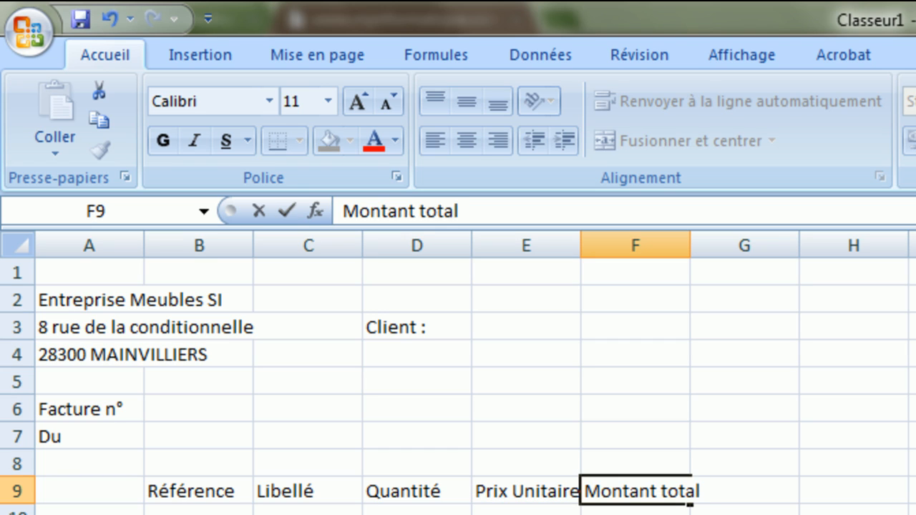
key(Return)
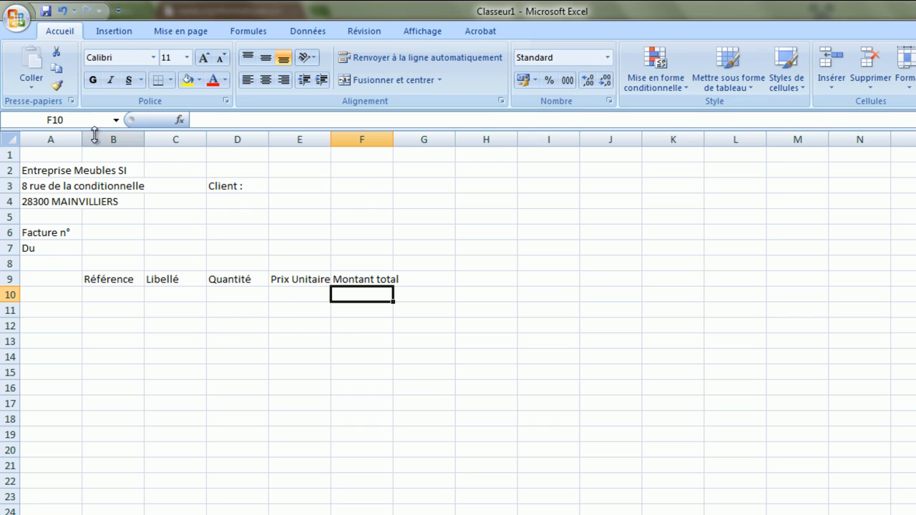
Go to cell E20 and enter the label "Total" as the first line of the invoice's totals block.
click(71, 120)
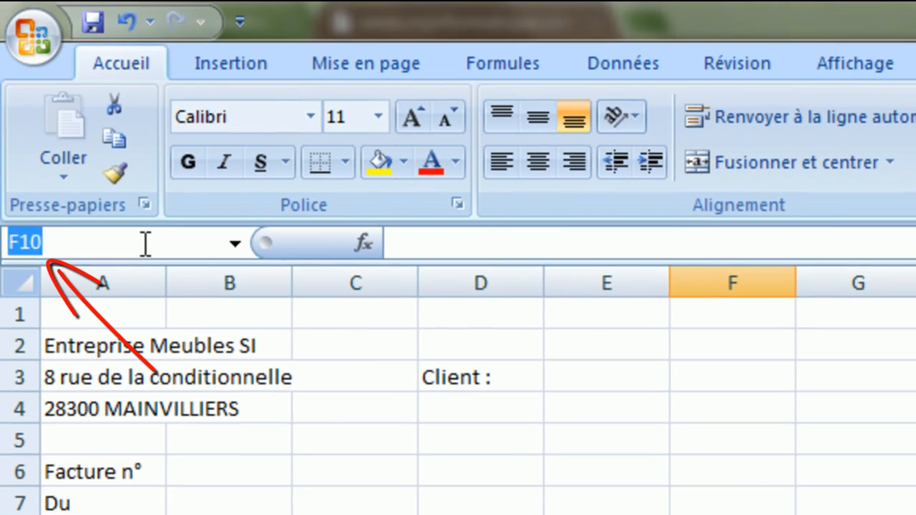
text(e20)
key(Return)
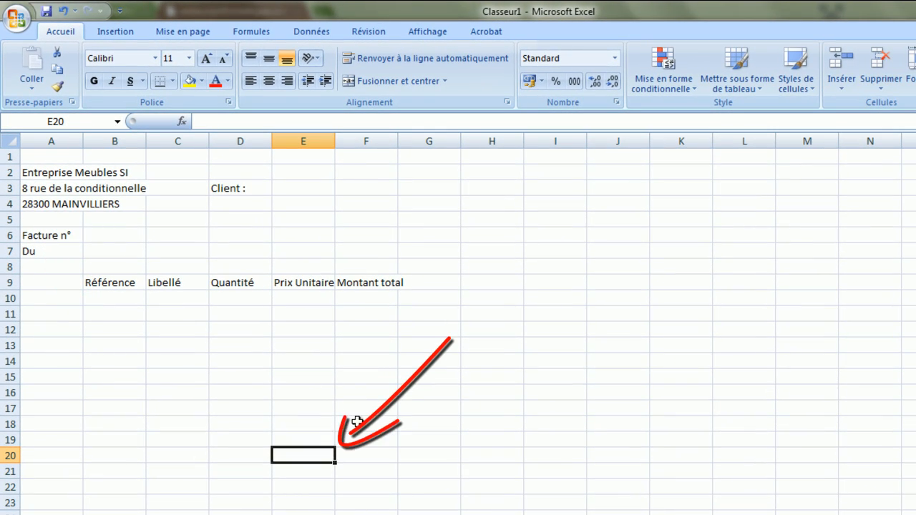
text(To)
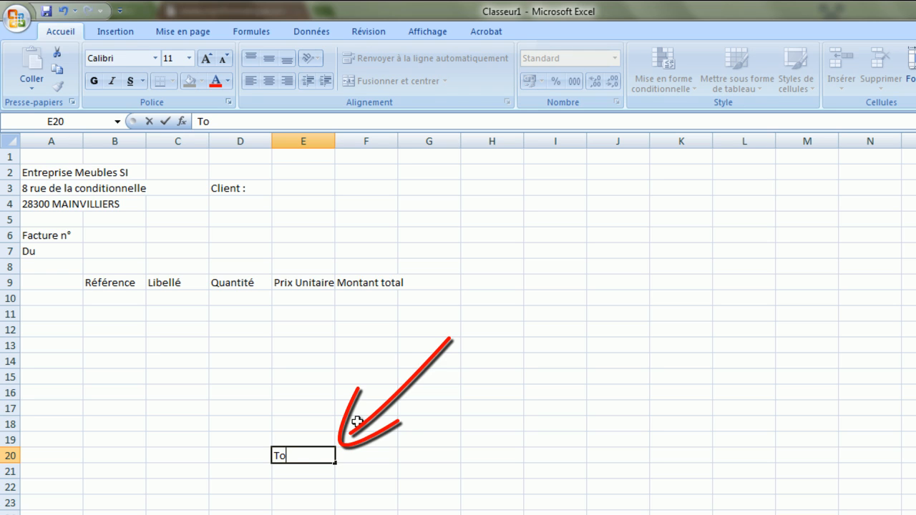
text(tal)
key(Return)
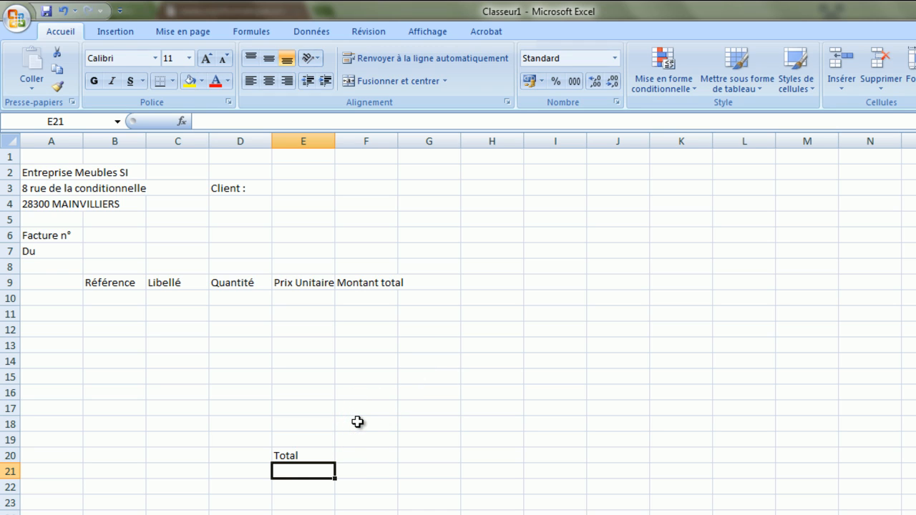
Enter the labels "Remise 5%" in cell E21 and "Total Net" in cell E22.
text(Remise)
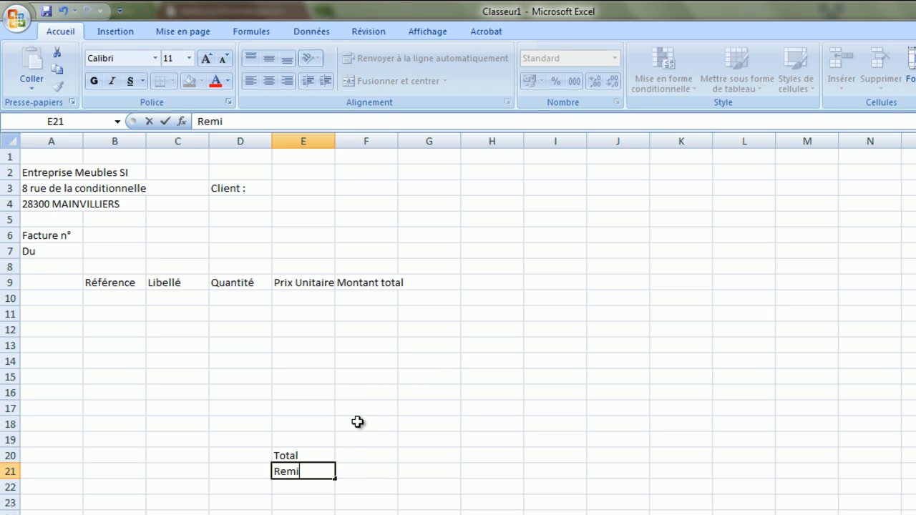
text( 5%)
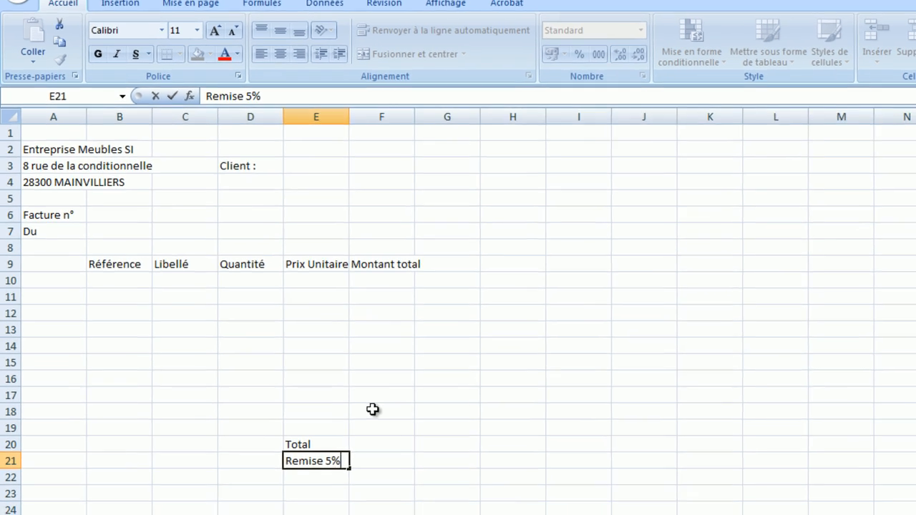
key(Return)
text(Total )
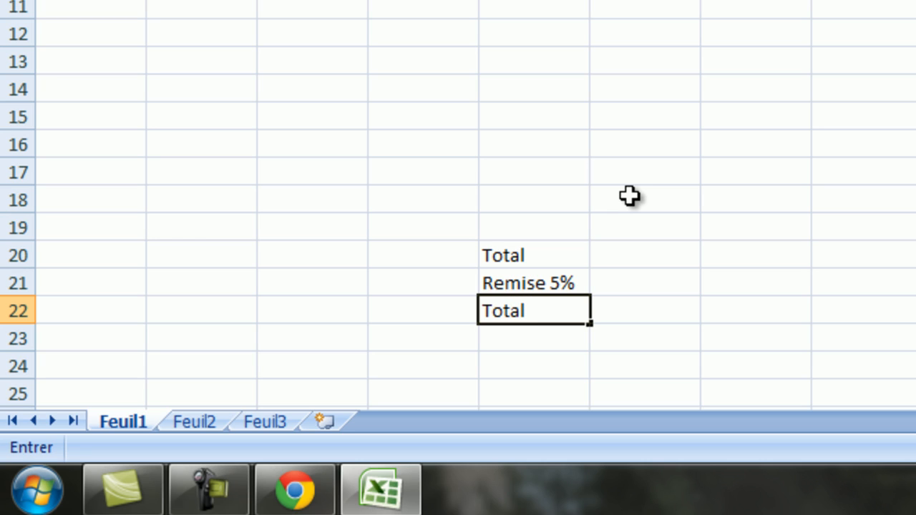
text(Net)
key(Return)
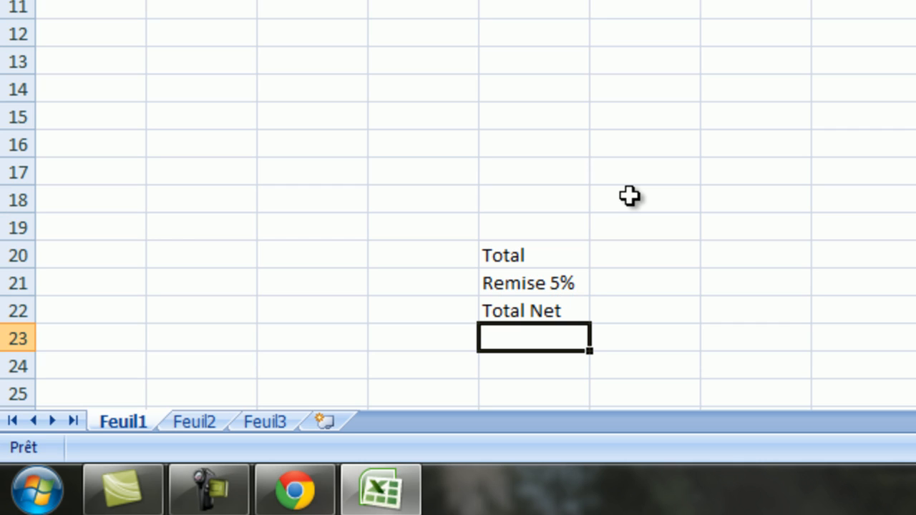
Enter the labels "Frais de livraison" in cell E23 and "Total H.T." in cell E24.
text(Frais)
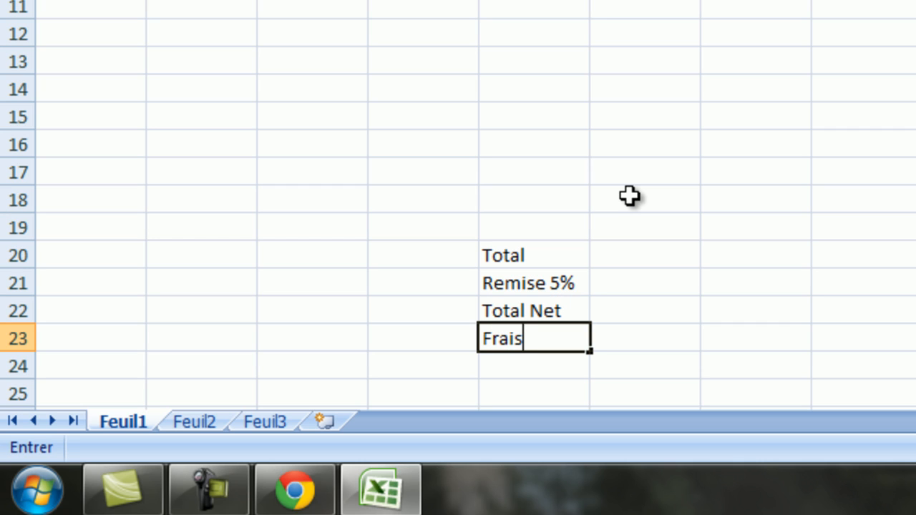
text( de li)
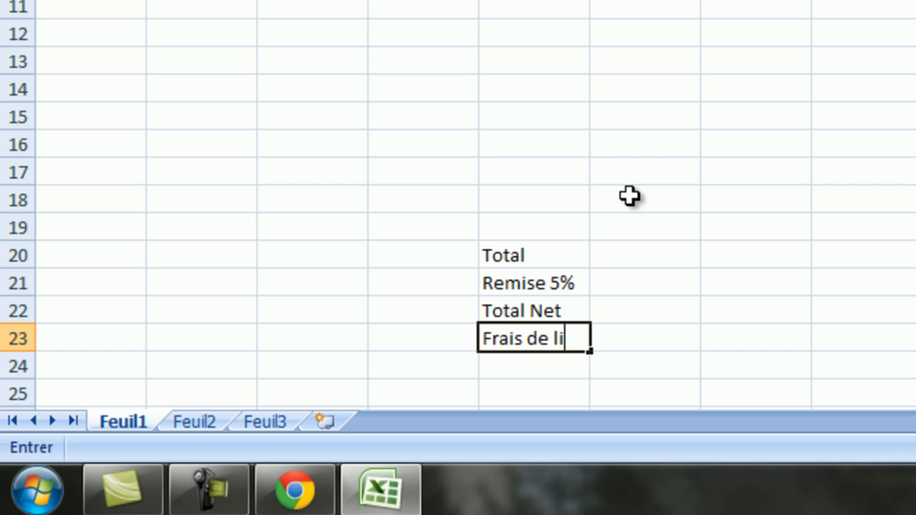
text(vraison)
key(Return)
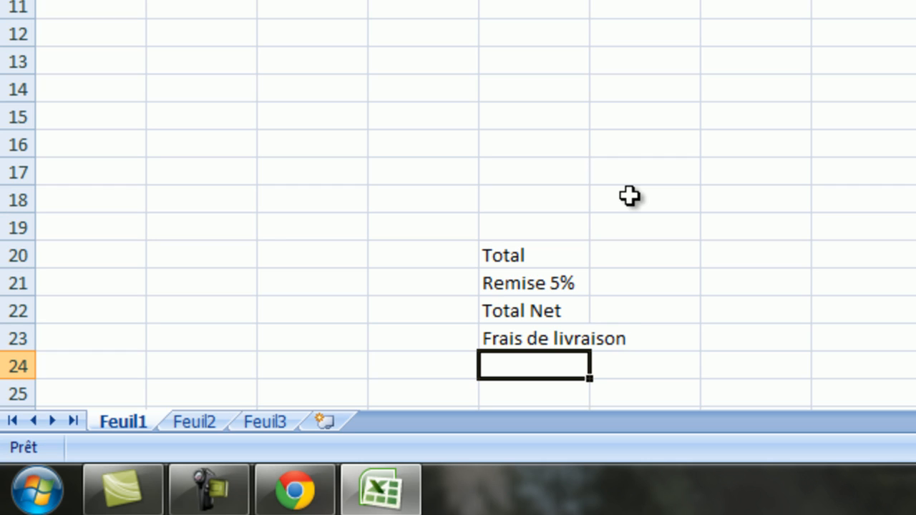
text(T)
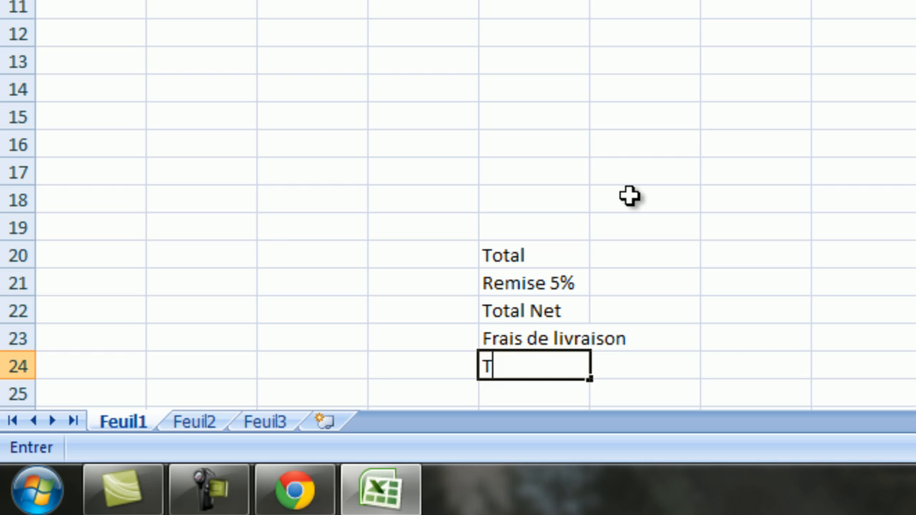
text(otal)
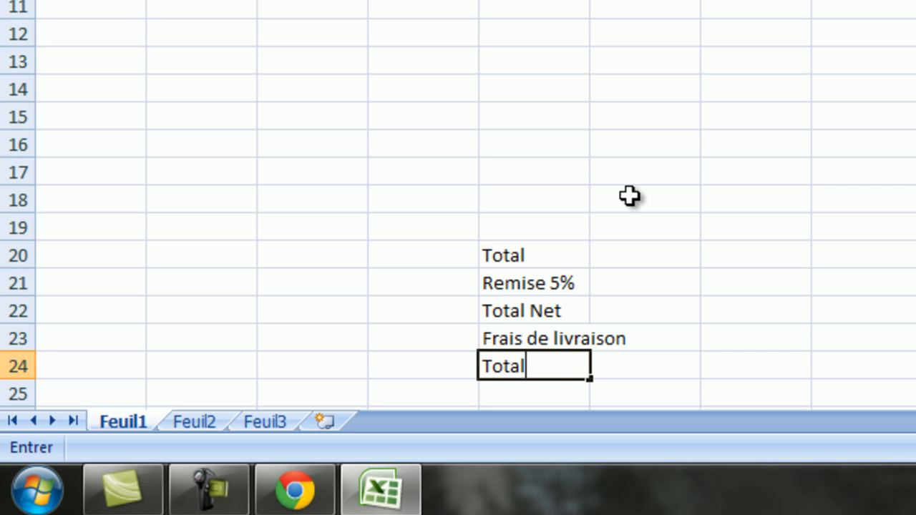
text( H.T.)
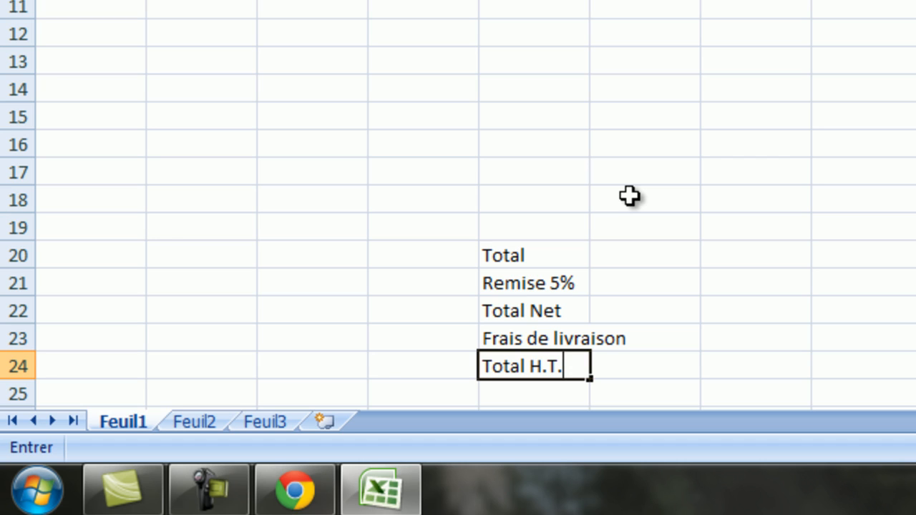
key(Return)
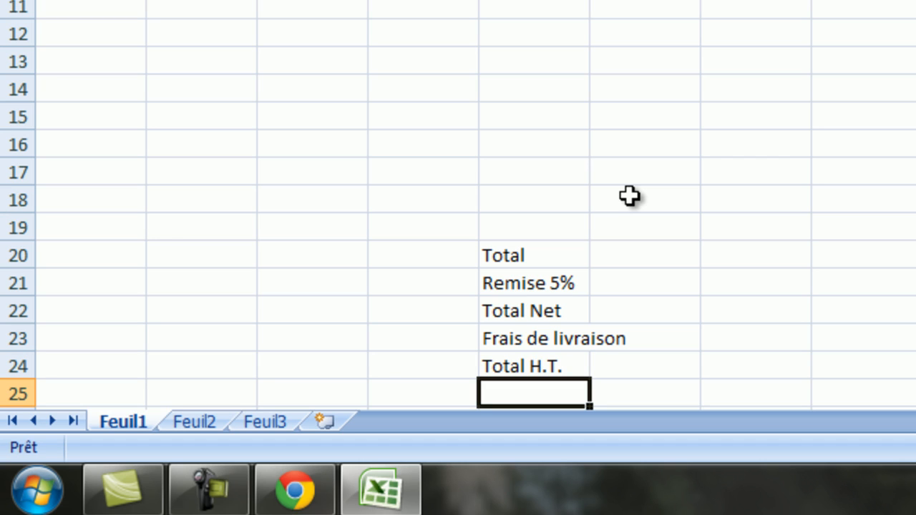
Enter the labels "TVA à 19,6%" in cell E25 and "Total T.T.C." in cell E26.
text(TVA )
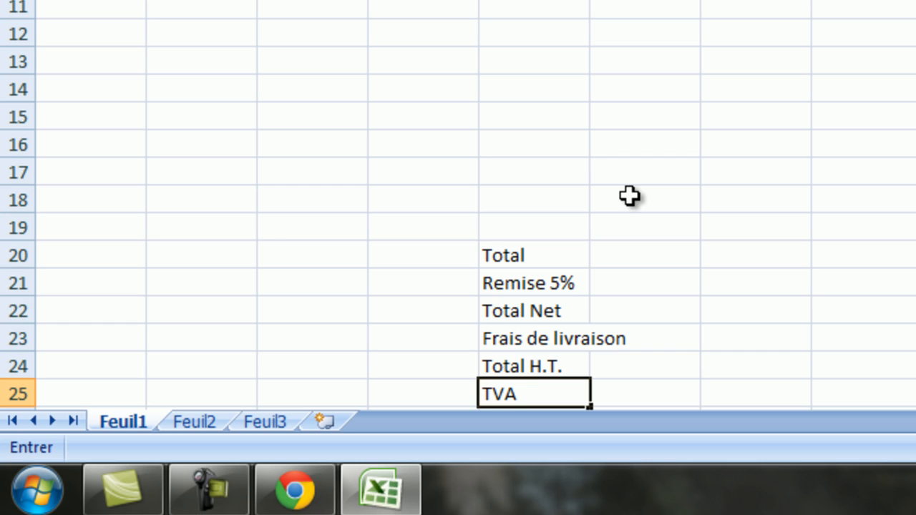
text(à 19,6)
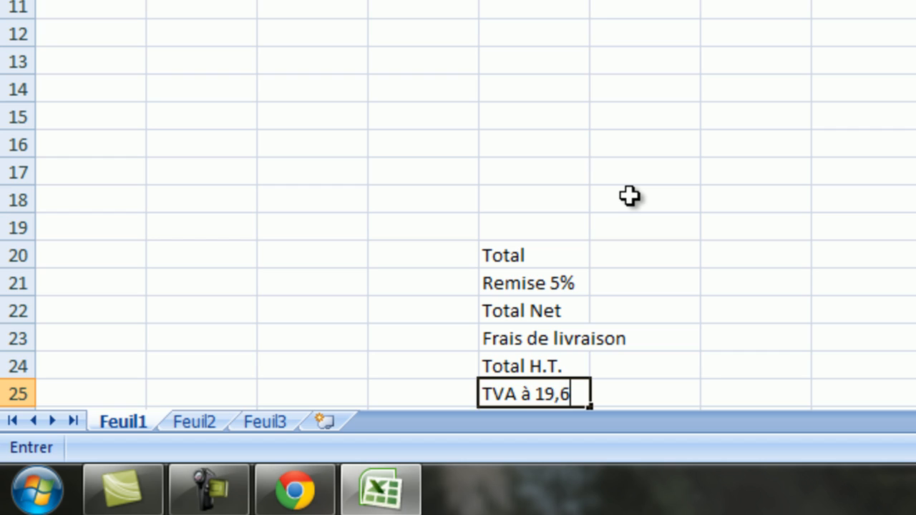
text(%)
key(Return)
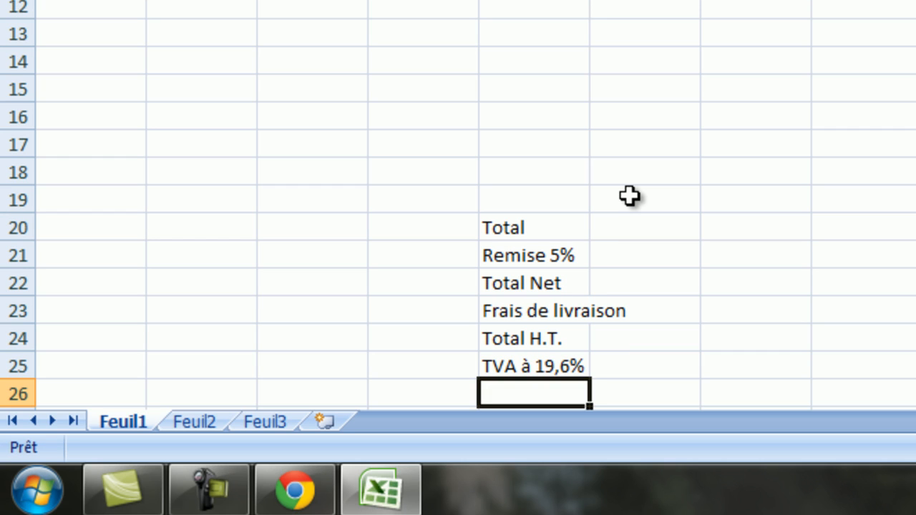
text(T)
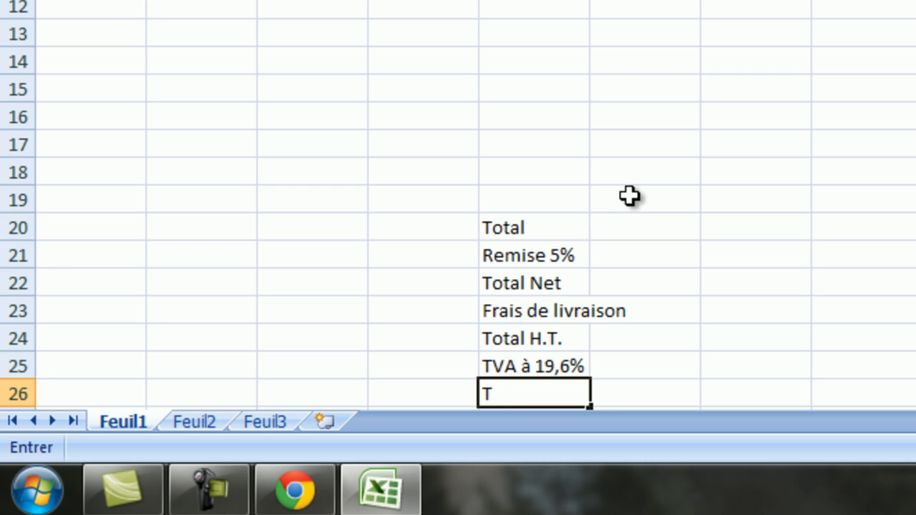
text(otal)
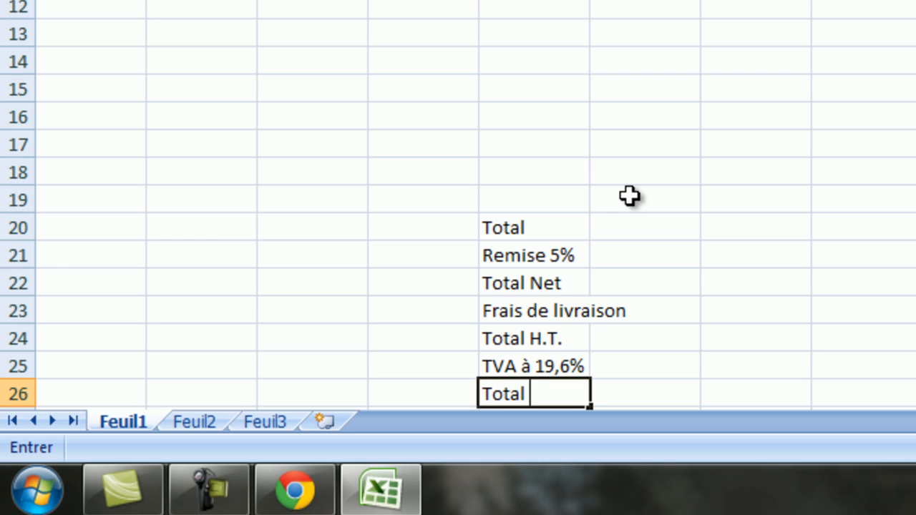
text( T.T.C.)
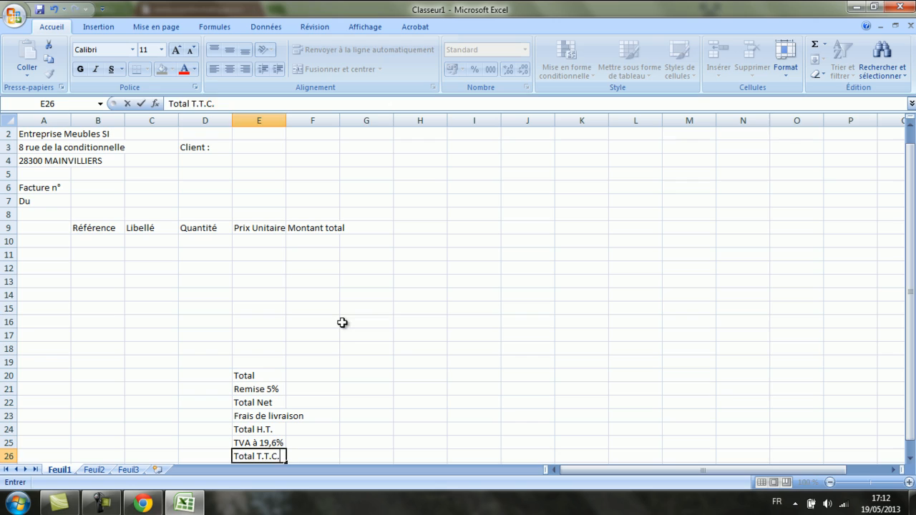
Confirm the "Total T.T.C." label, then outline the client block D3:F6 with outside borders (Bordures extérieures).
click(341, 323)
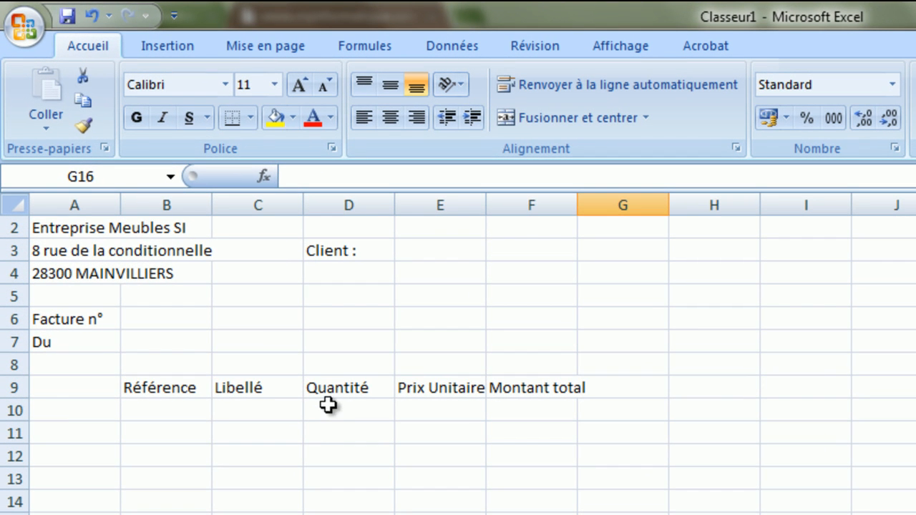
click(331, 251)
drag(331, 251, 328, 287)
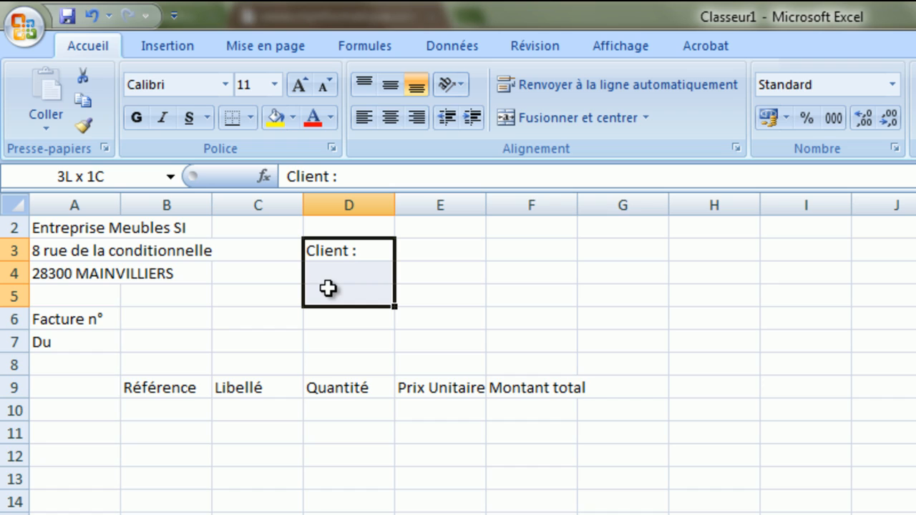
drag(327, 288, 532, 310)
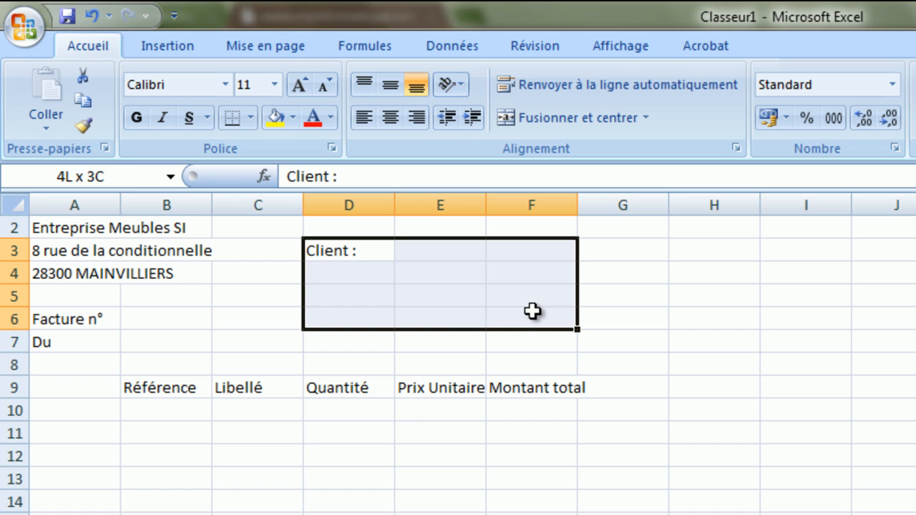
drag(532, 310, 532, 310)
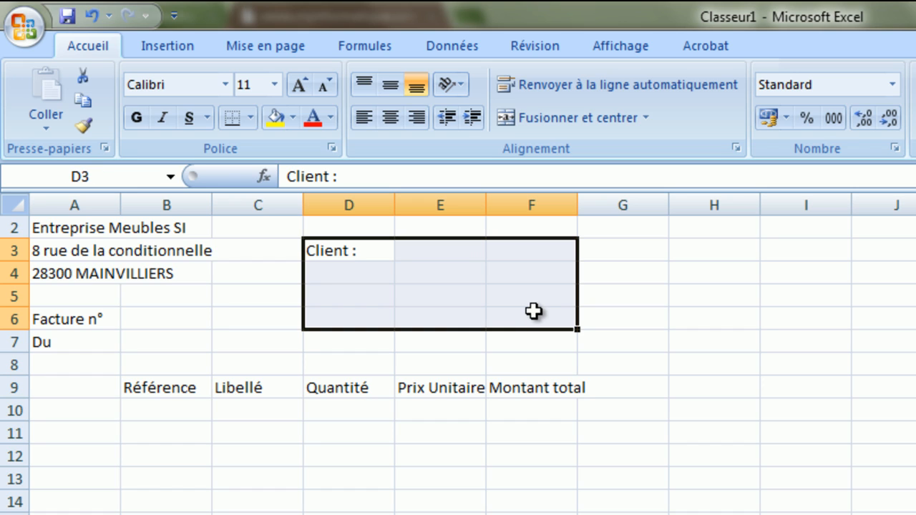
click(247, 122)
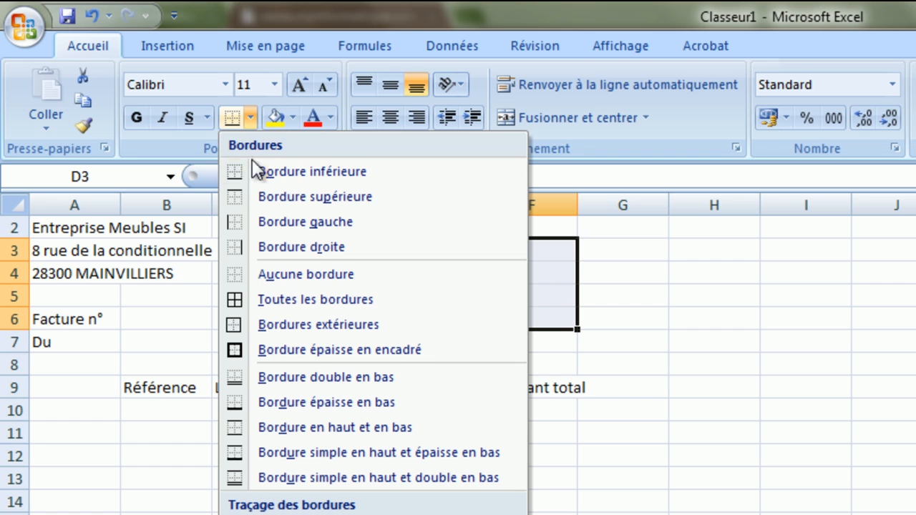
click(232, 327)
Fill the client block D3:F6 with a light blue theme colour and make the "Client :" label in D3 bold.
click(293, 119)
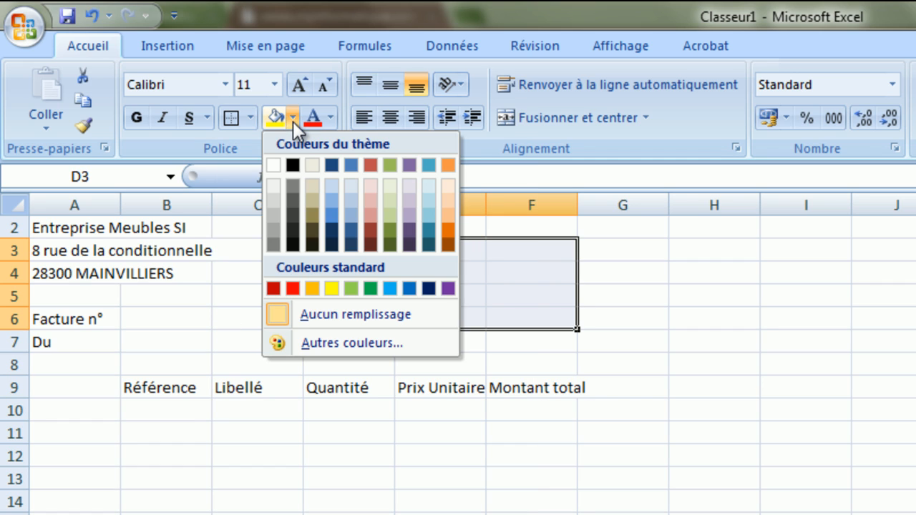
click(350, 200)
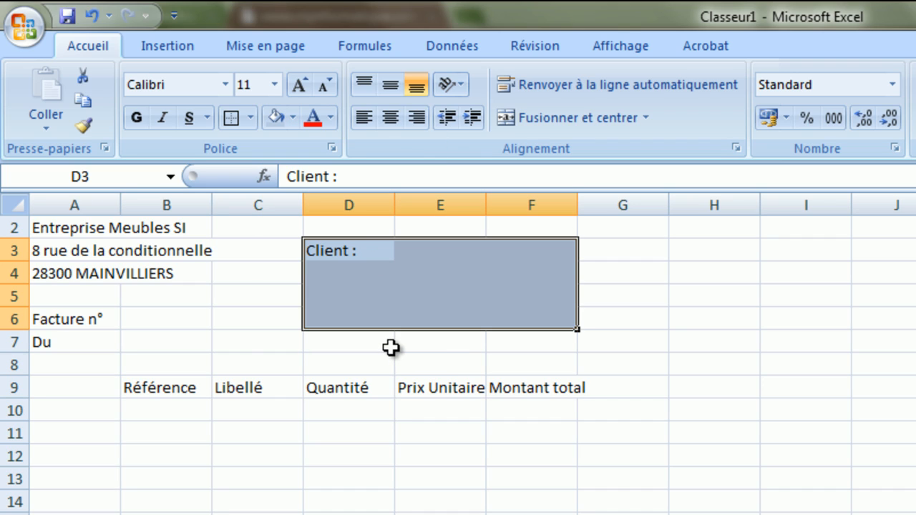
click(342, 278)
click(330, 248)
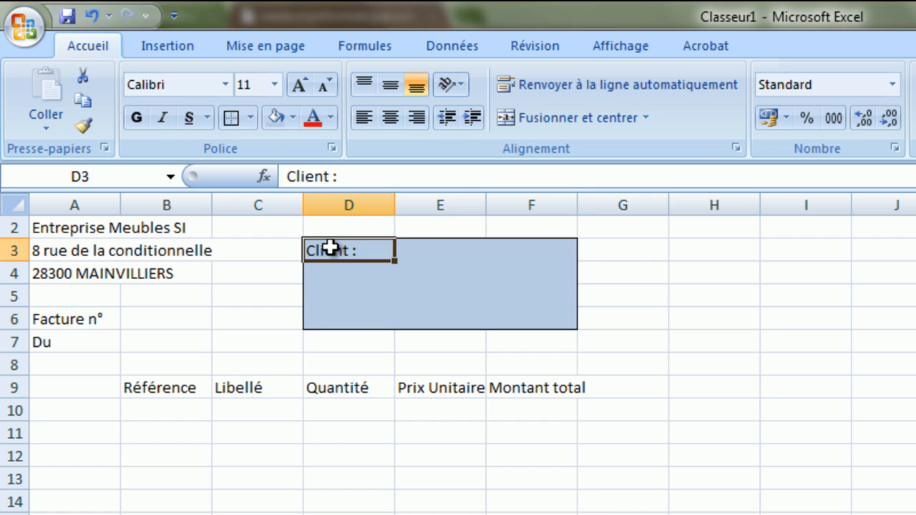
click(136, 116)
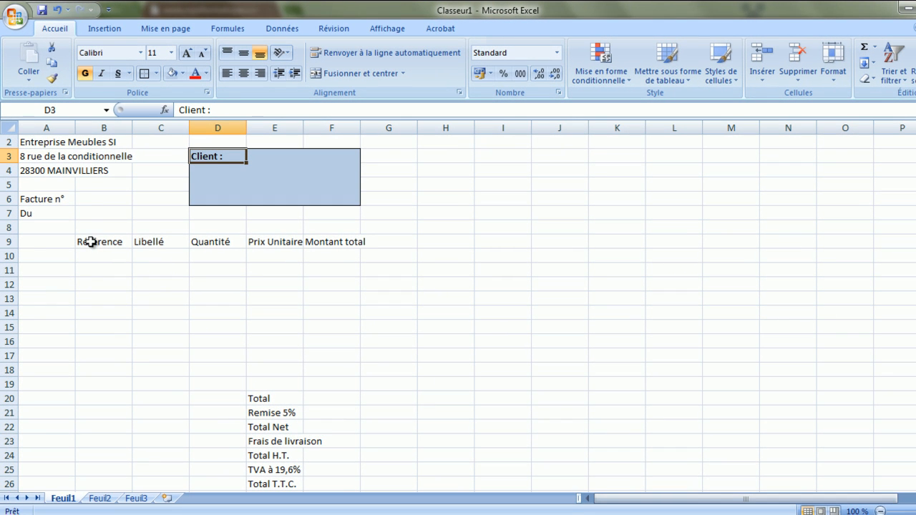
Apply all borders (Toutes les bordures) to the invoice table range B9:F19.
drag(93, 242, 340, 385)
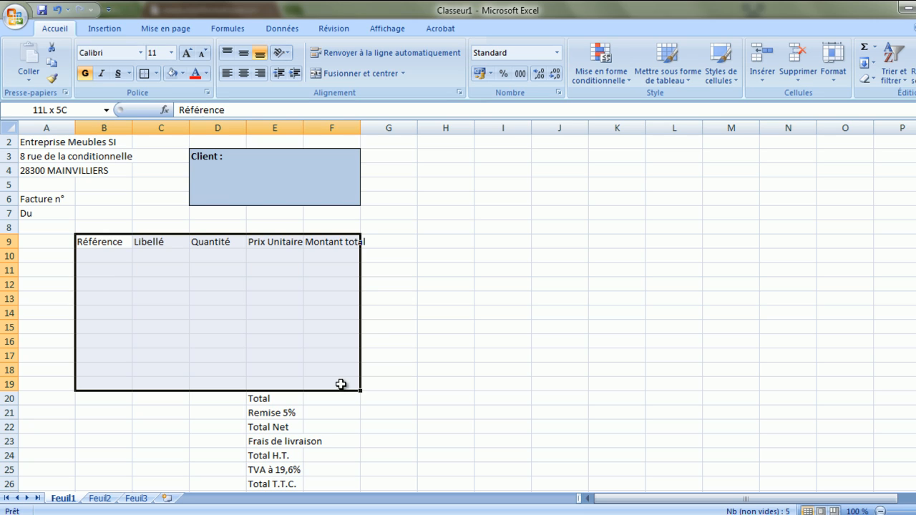
drag(341, 384, 341, 380)
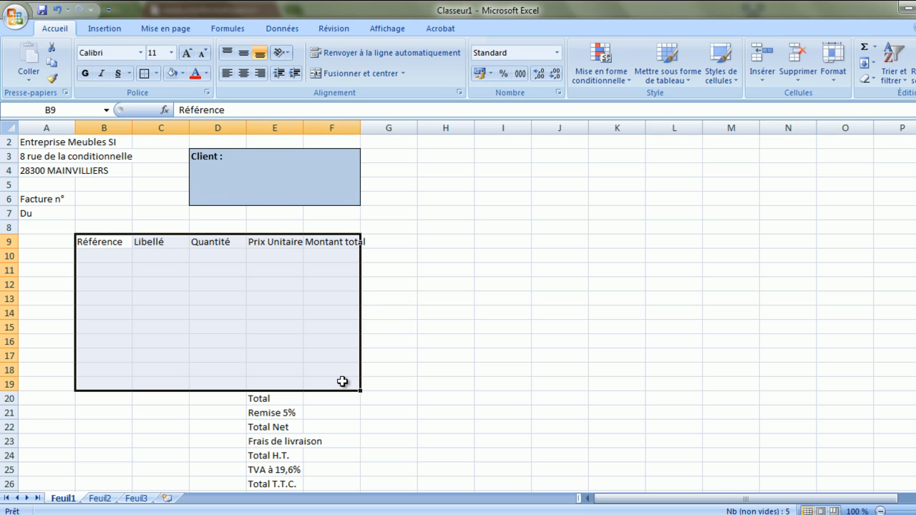
click(156, 75)
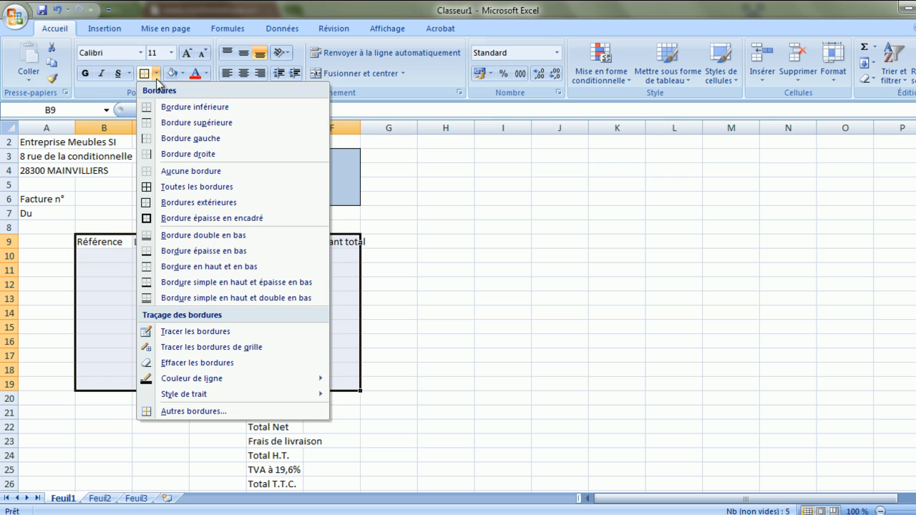
click(147, 187)
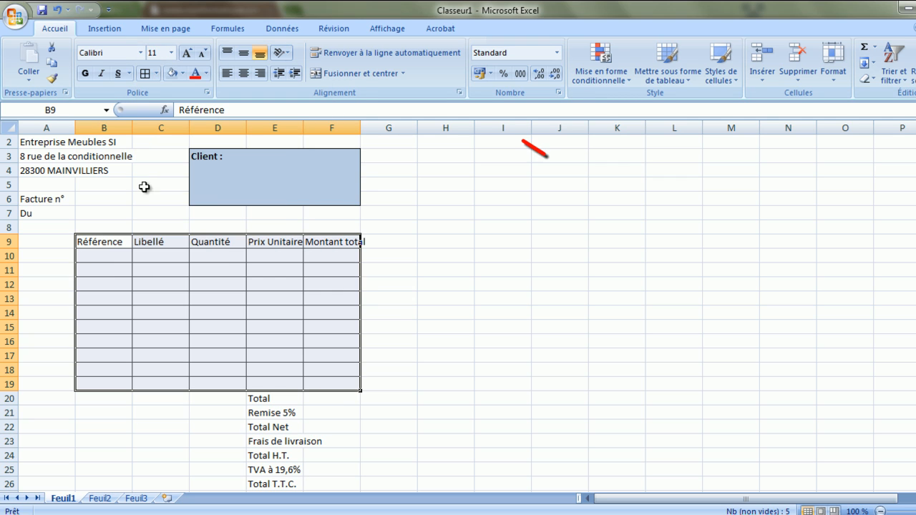
Turn on text wrapping for the invoice table B9:F19 and centre its contents vertically and horizontally.
click(350, 54)
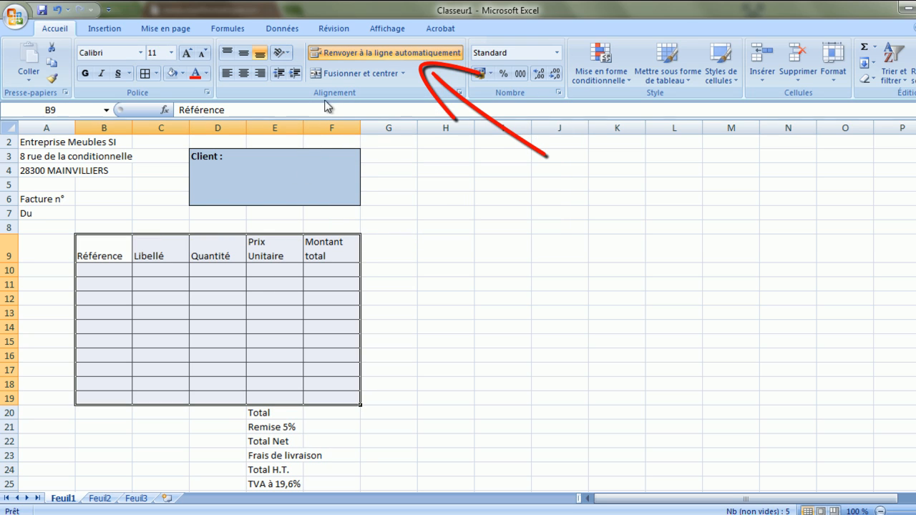
click(245, 56)
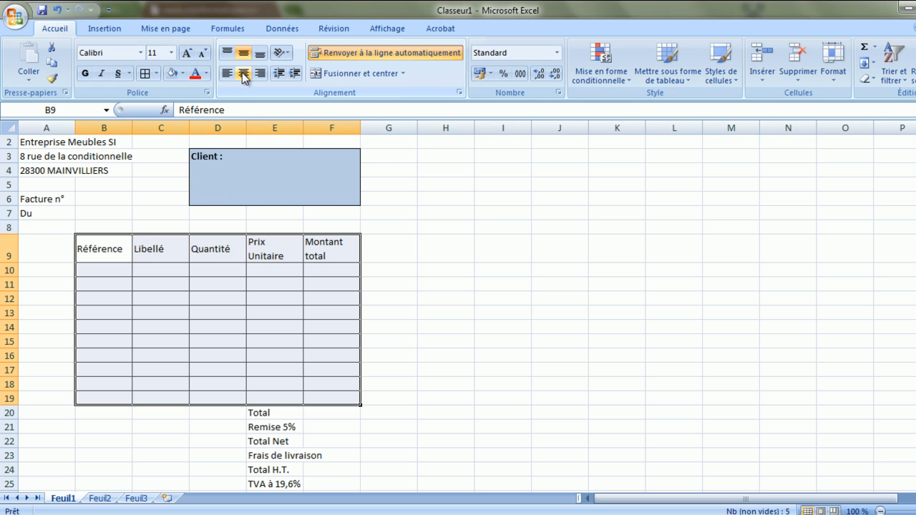
click(244, 73)
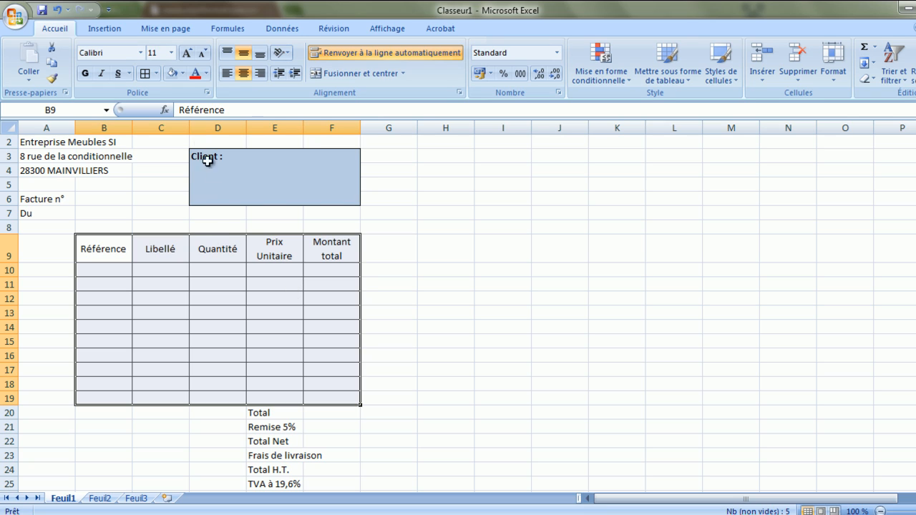
Widen the Libellé column C to more than double its width and fill the heading row B9:F9 with the same light blue.
click(189, 130)
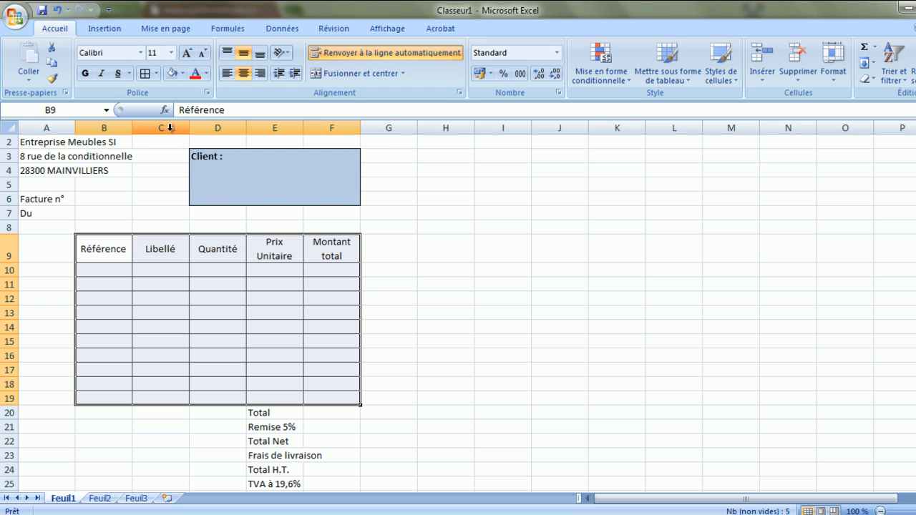
drag(188, 128, 260, 131)
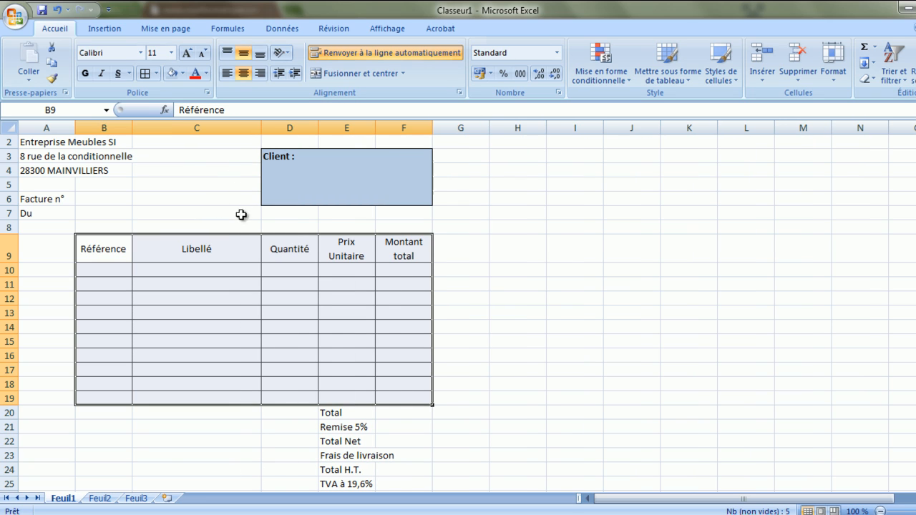
drag(114, 253, 414, 242)
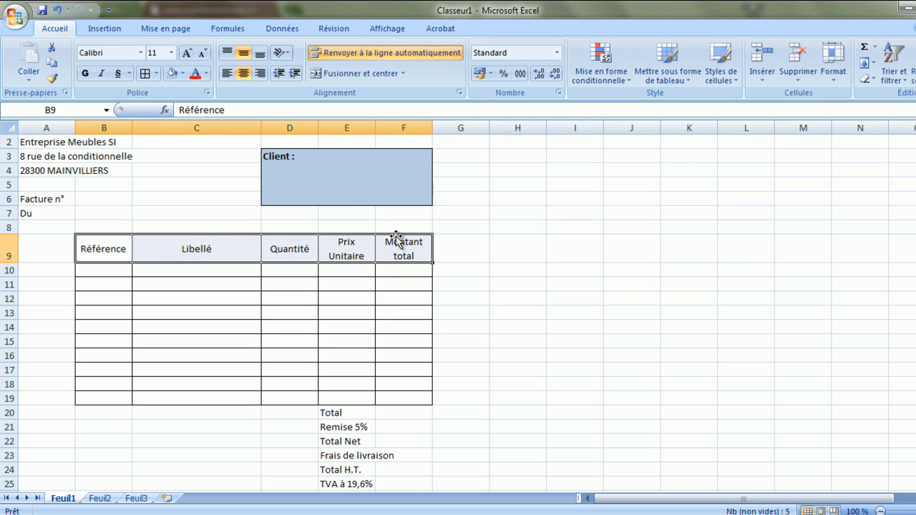
click(172, 73)
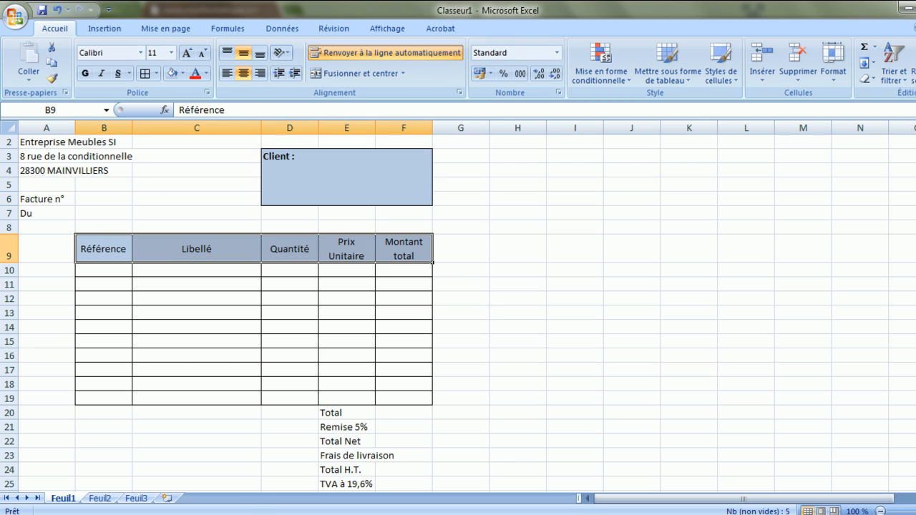
Right-align the totals labels in E20:E26 and centre them vertically.
scroll(350, 451, down, 3)
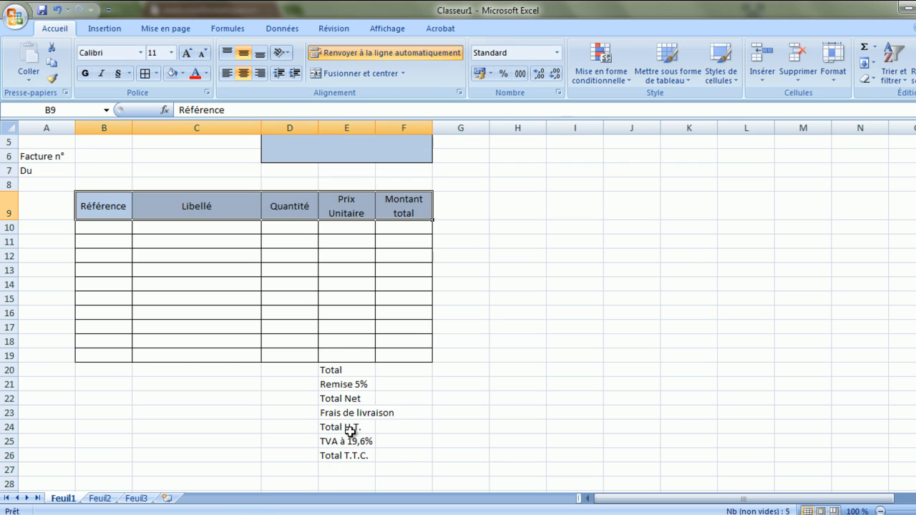
drag(349, 270, 346, 354)
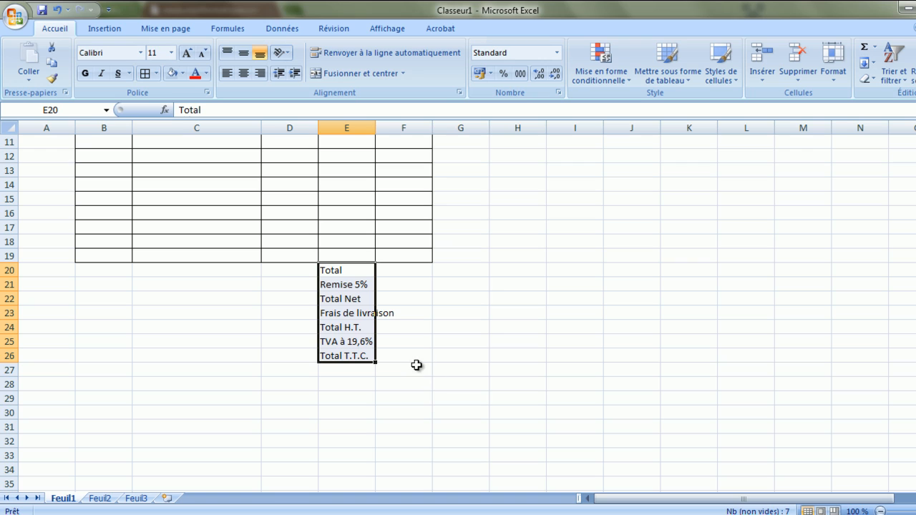
click(259, 77)
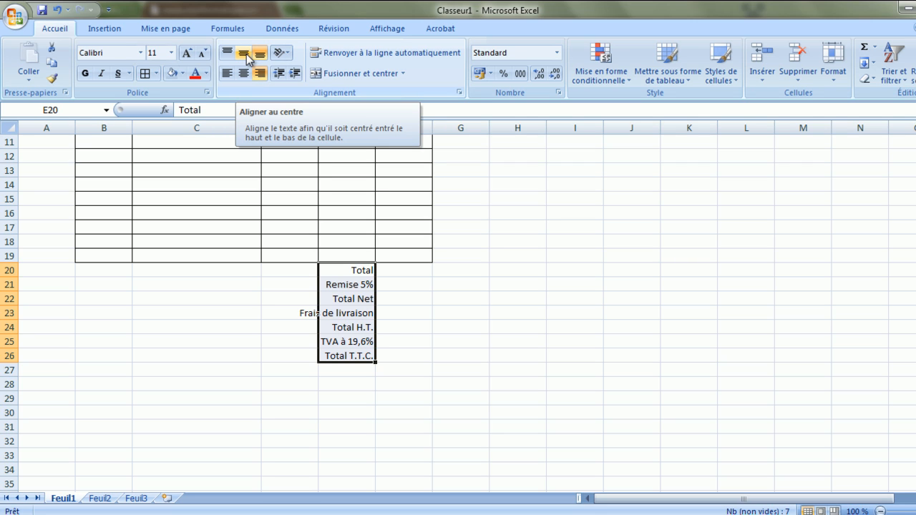
click(246, 57)
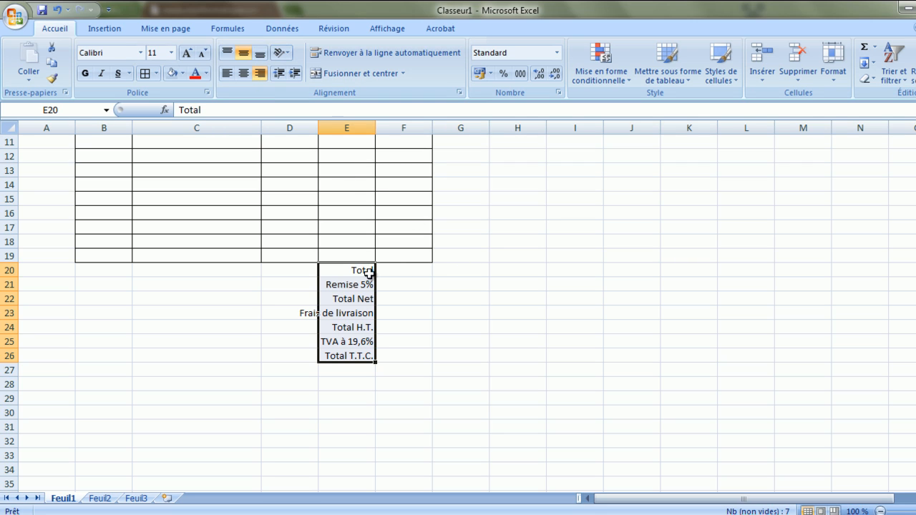
Apply all borders to the totals amount cells F20:F26.
drag(393, 268, 393, 356)
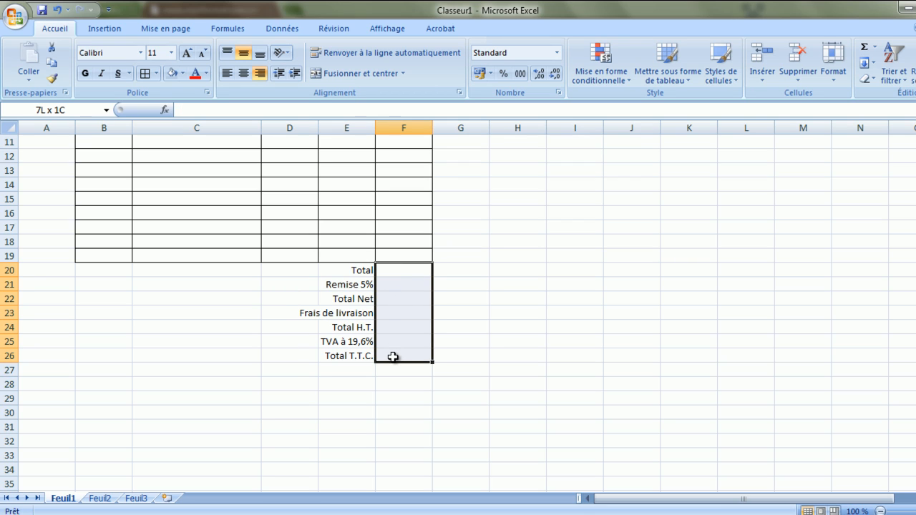
click(145, 73)
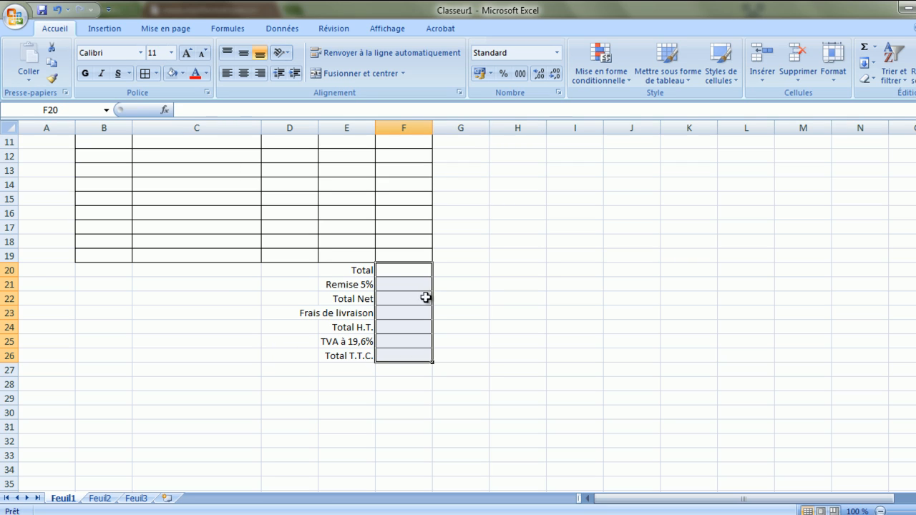
click(403, 272)
Add a thick bottom border (Bordure épaisse en bas) to the amount cells F21, F23 and F25.
click(401, 284)
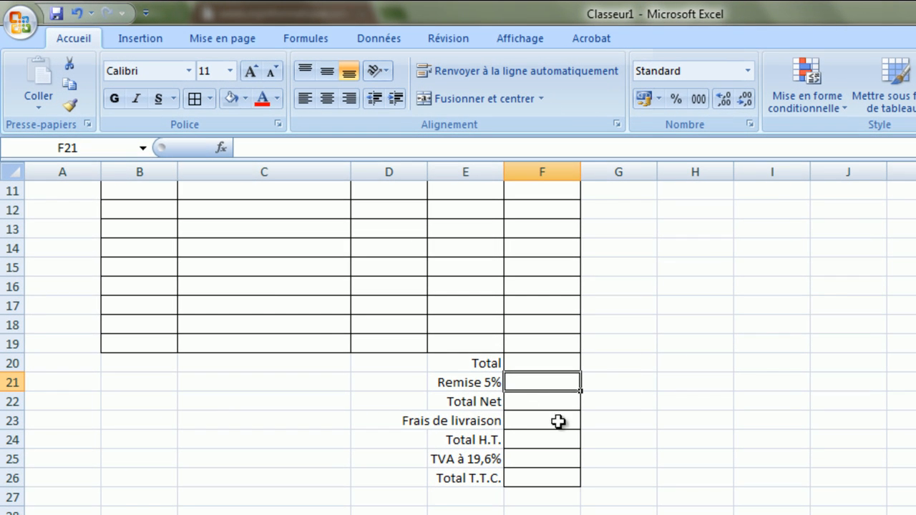
click(209, 100)
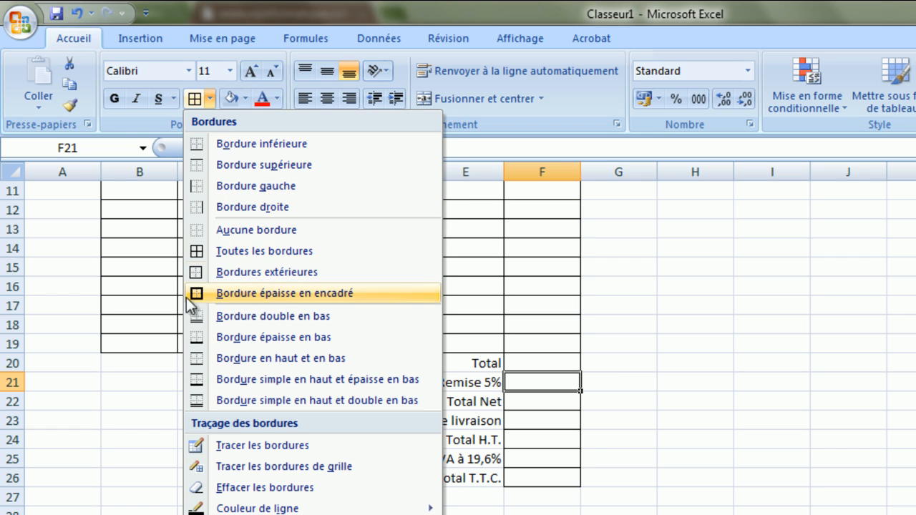
click(194, 338)
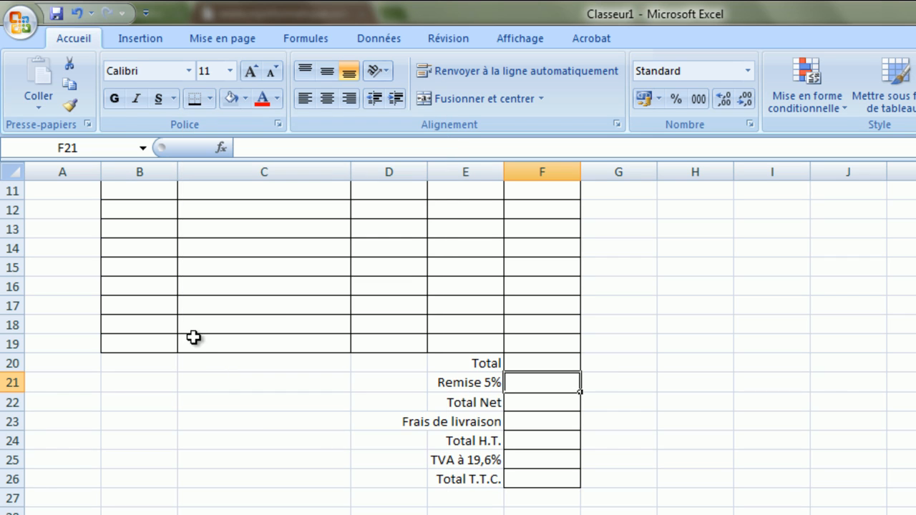
click(547, 427)
click(195, 98)
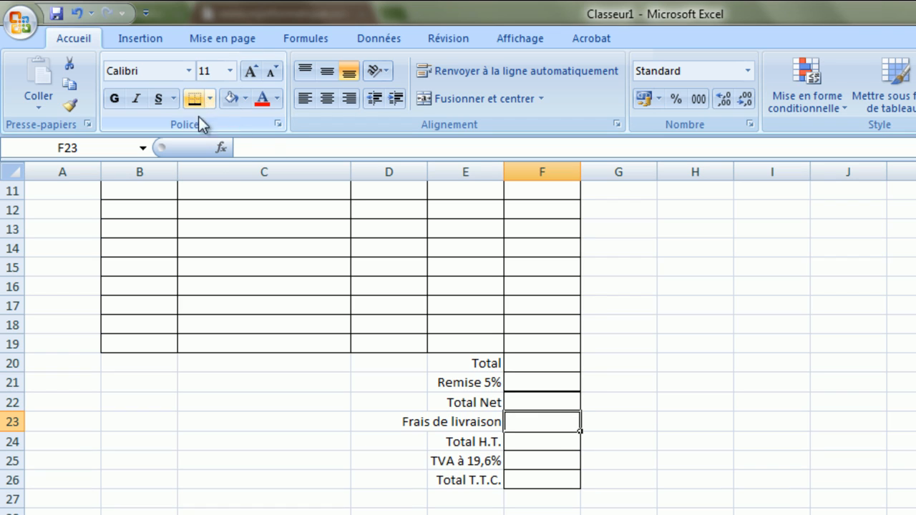
click(526, 458)
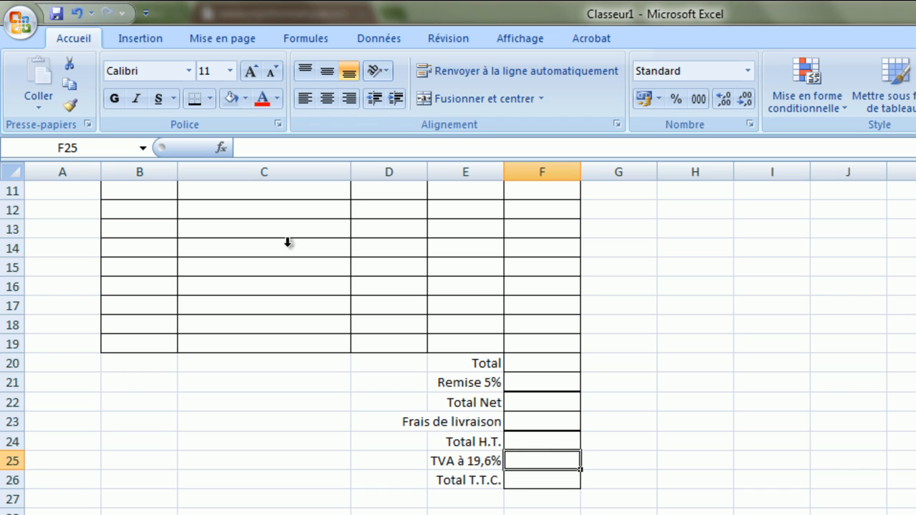
click(194, 99)
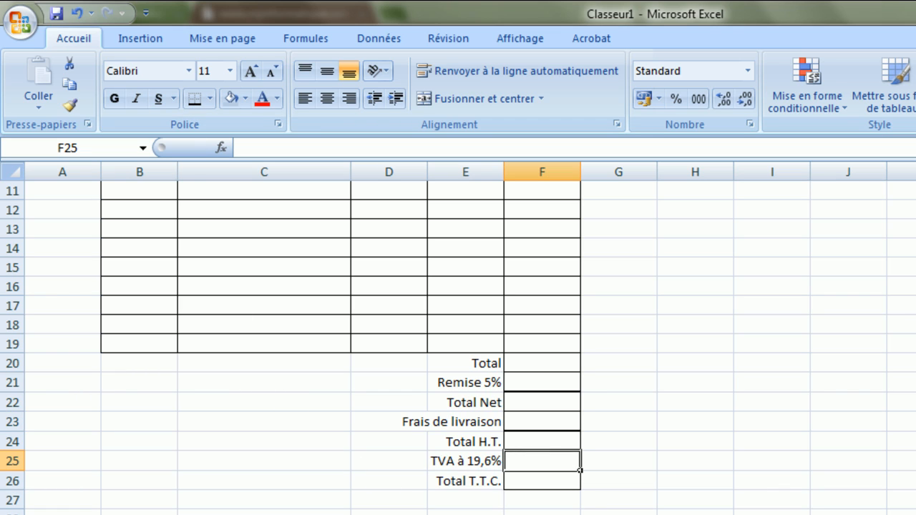
Fill the Total Net amount cell F22 and the Total H.T. amount cell F24 with light blue.
click(538, 402)
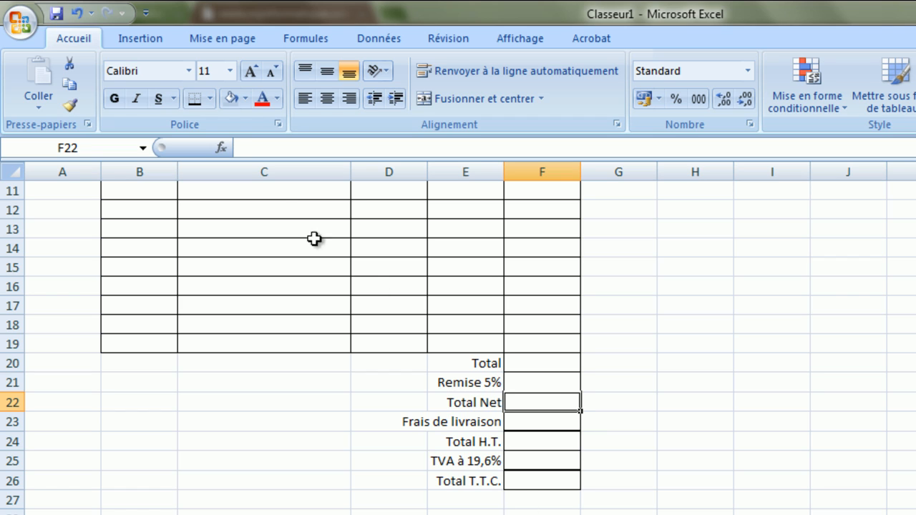
click(230, 100)
click(525, 441)
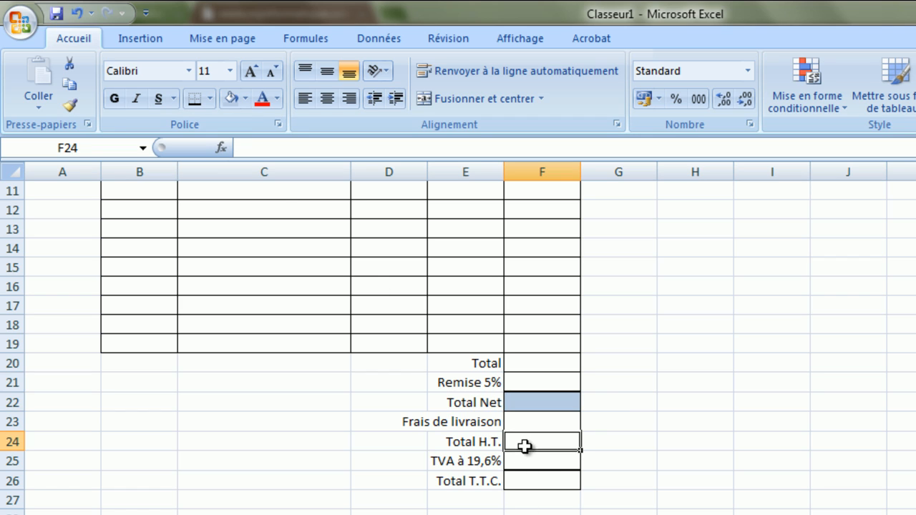
click(230, 99)
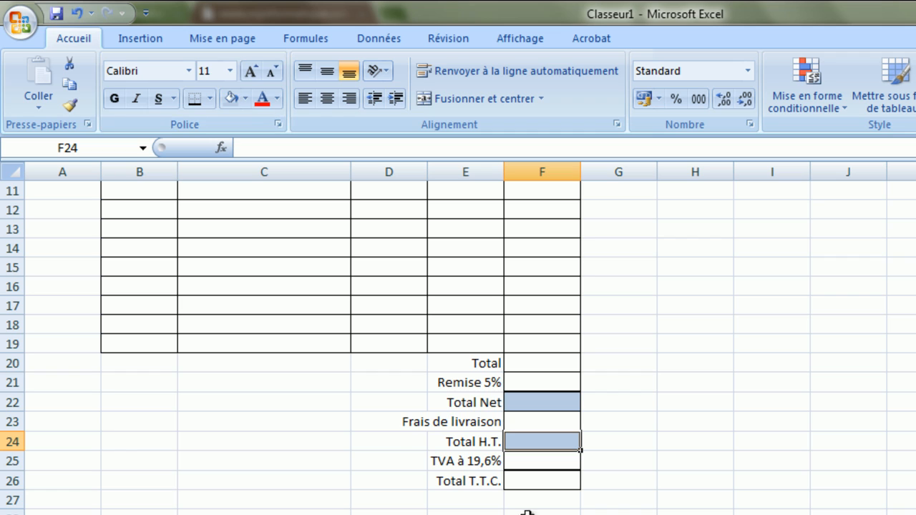
Fill the Total T.T.C. amount cell F26 with light blue.
click(536, 482)
click(230, 98)
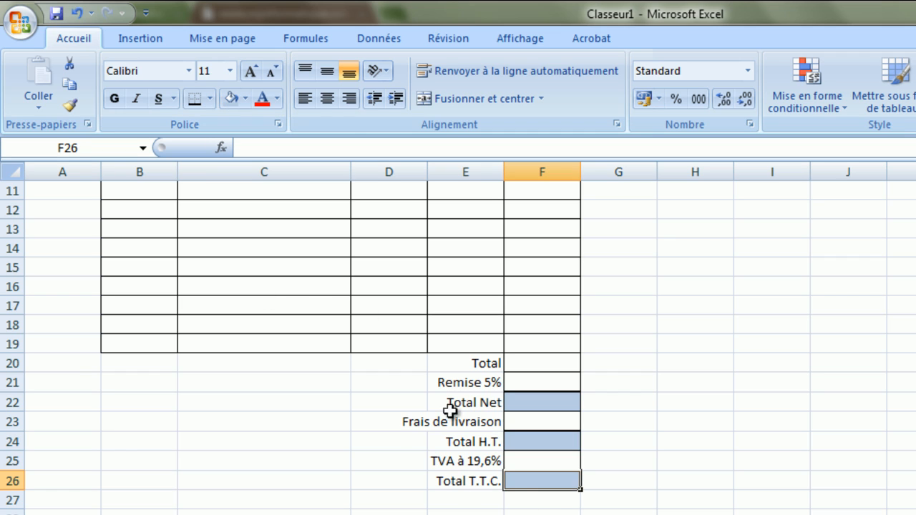
click(386, 514)
Enter the formula =SI(B10<>"";D10*E10;"") in the first Montant total cell, F10.
scroll(458, 343, up, 2)
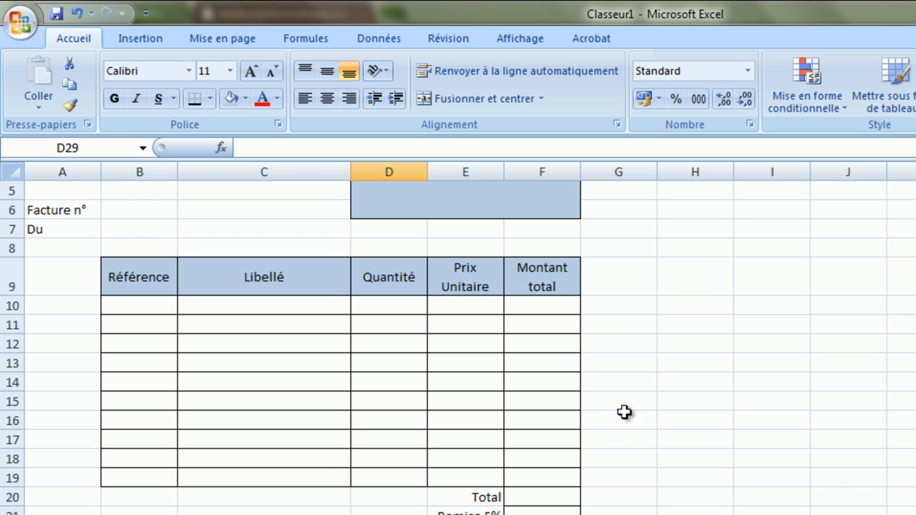
scroll(623, 412, up, 2)
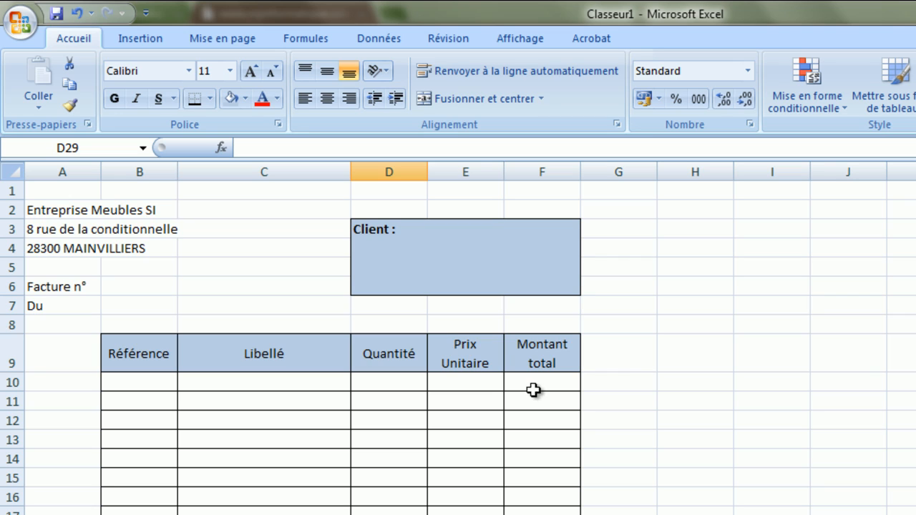
click(541, 390)
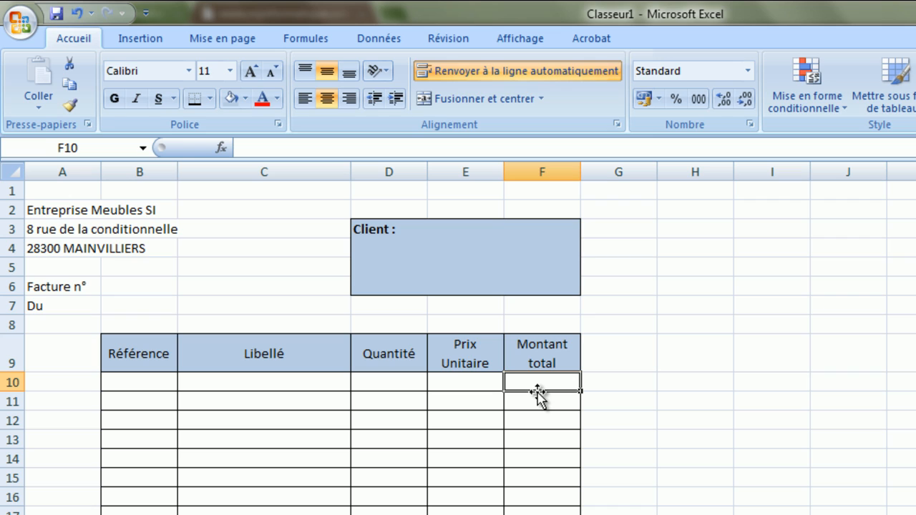
text(=si()
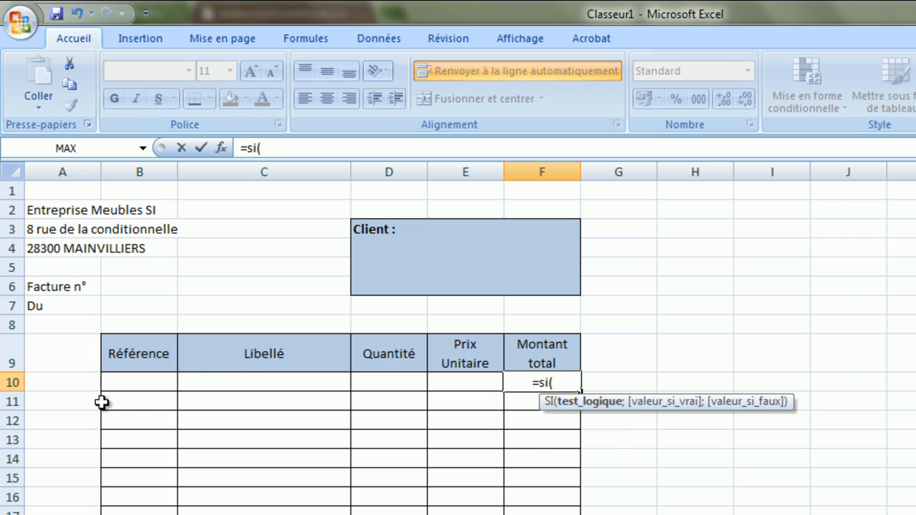
click(133, 385)
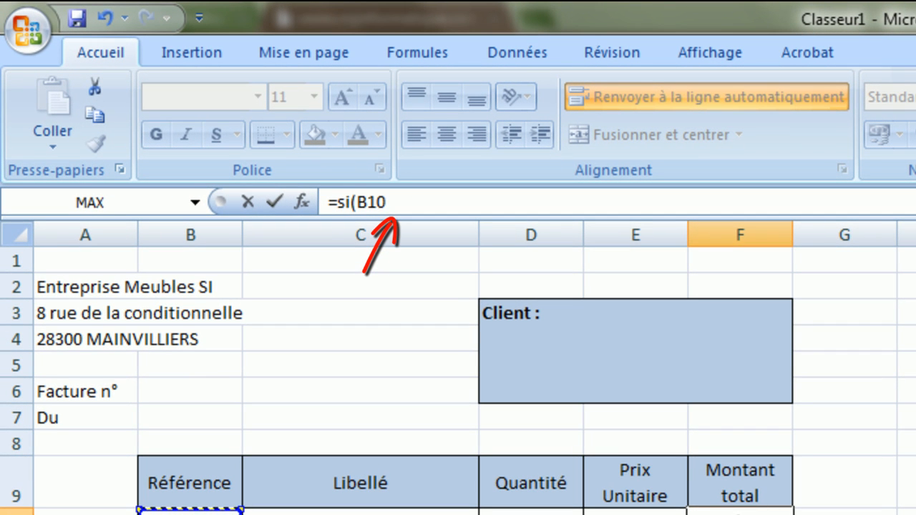
text(<)
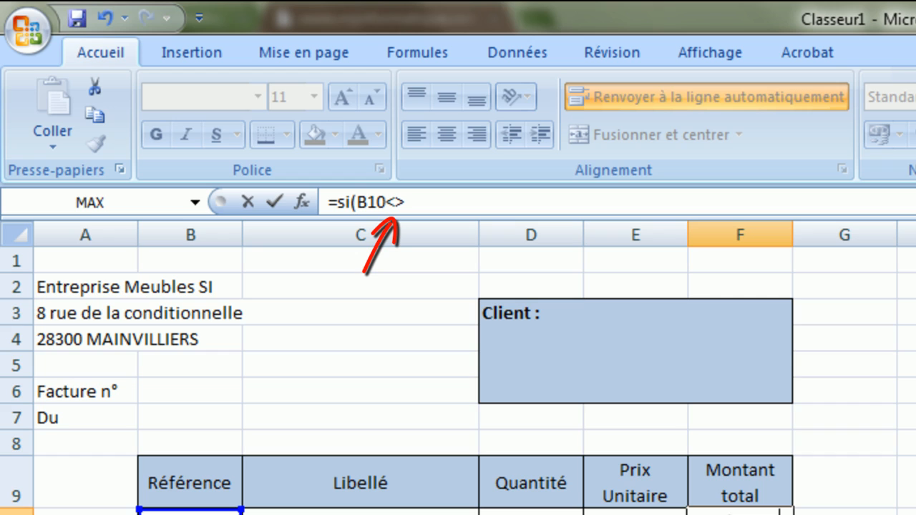
text(>"";)
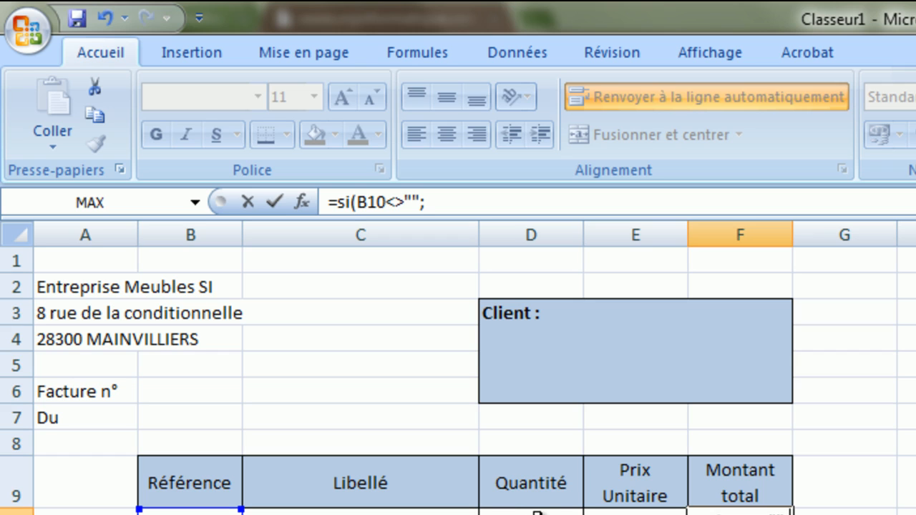
click(535, 512)
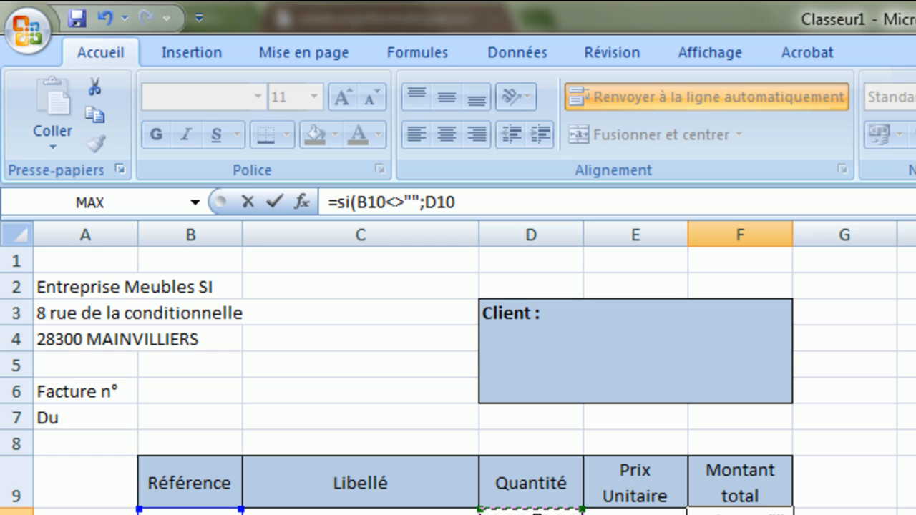
text(*)
click(619, 512)
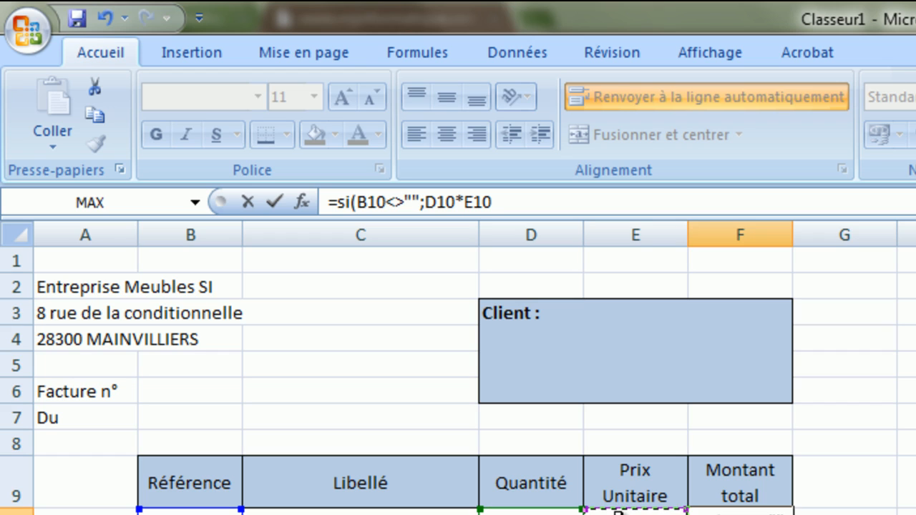
text(;)
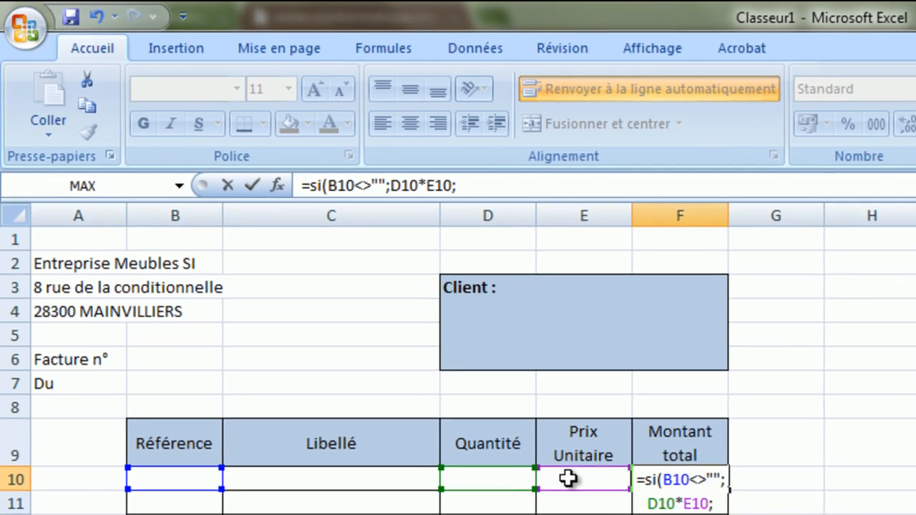
text("")
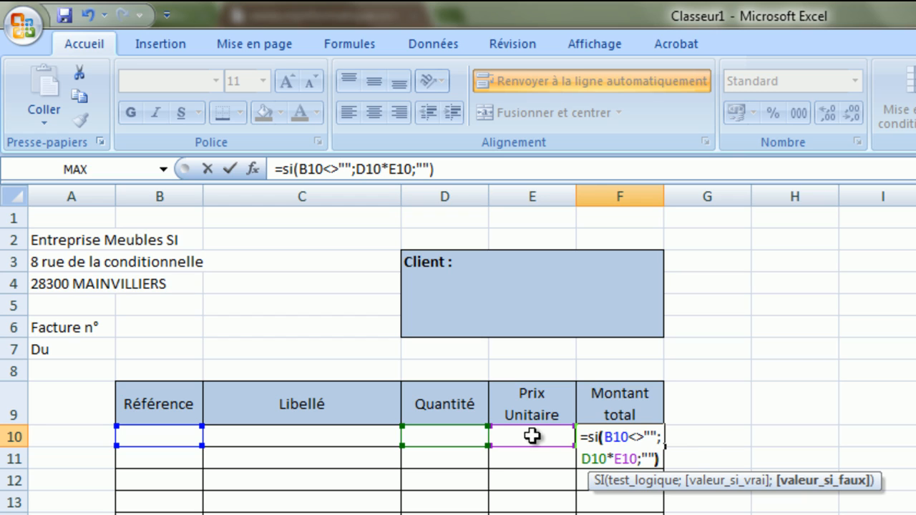
text())
key(Return)
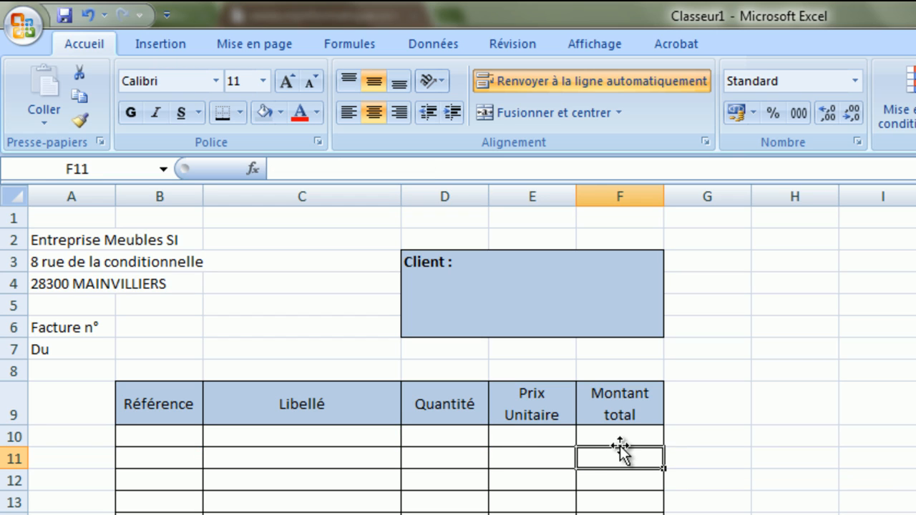
Test the row 10 amount formula by entering reference 233 in B10 and clearing it again.
click(173, 434)
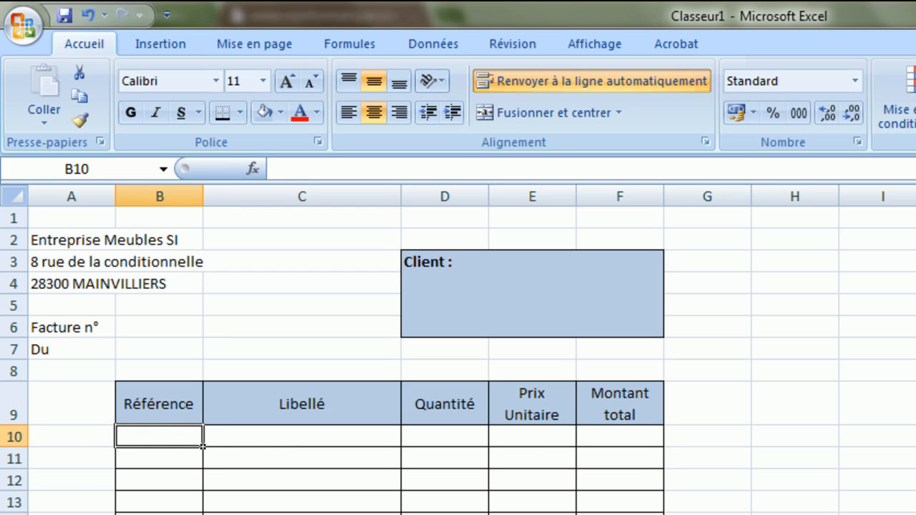
text(233)
key(Return)
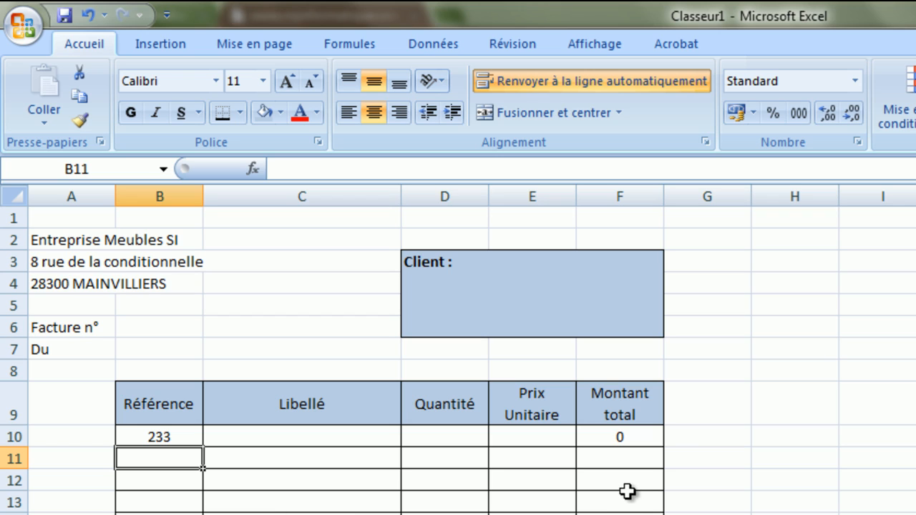
click(163, 435)
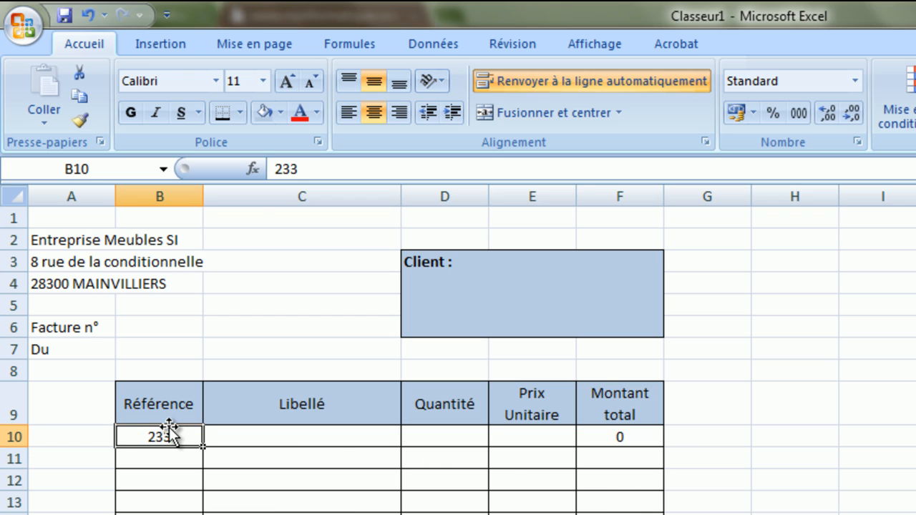
key(Delete)
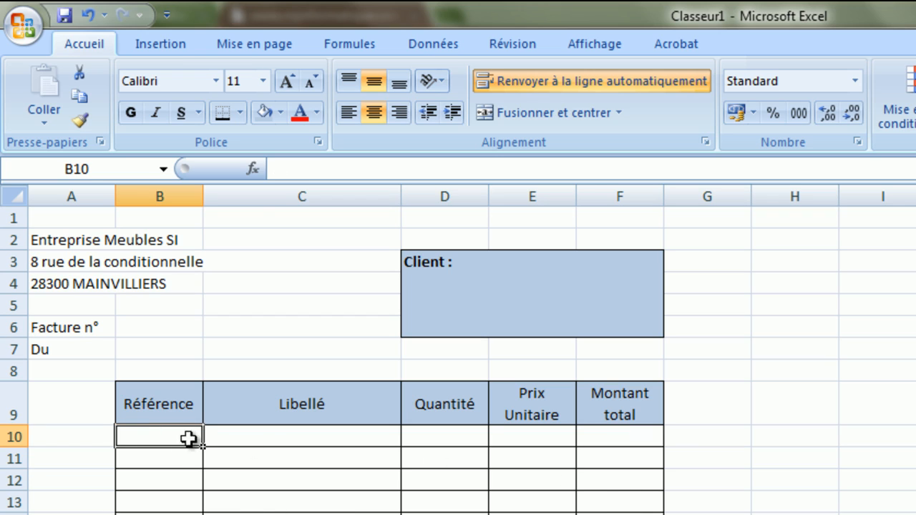
Copy the Montant total formula from F10 down to F19 and check the cell references in the copied rows.
click(621, 432)
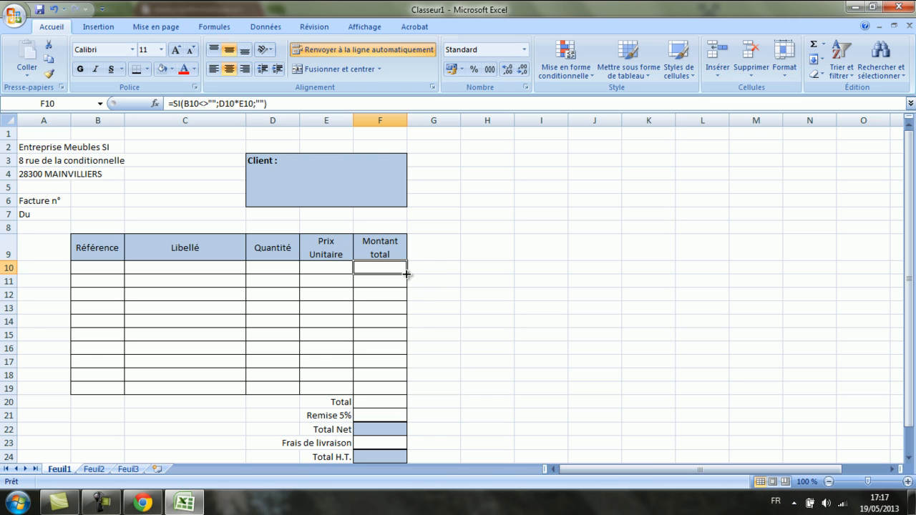
drag(407, 274, 402, 394)
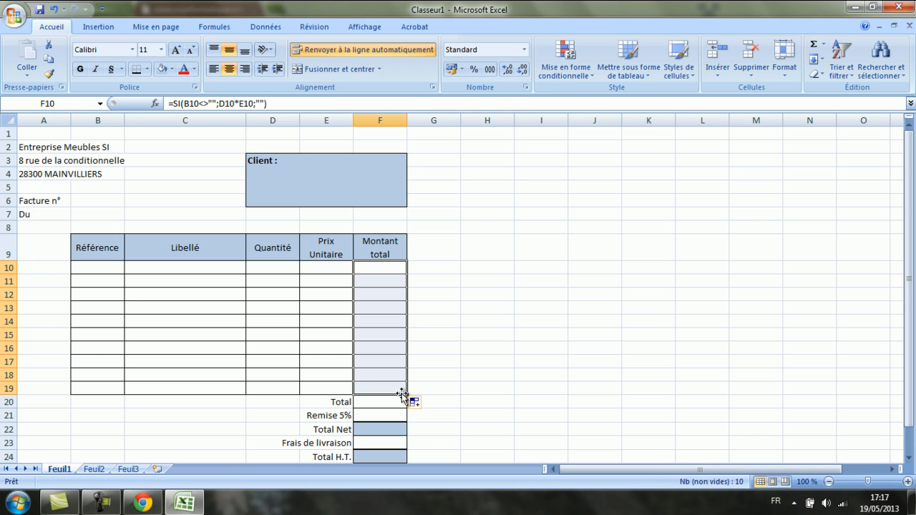
click(384, 269)
click(383, 278)
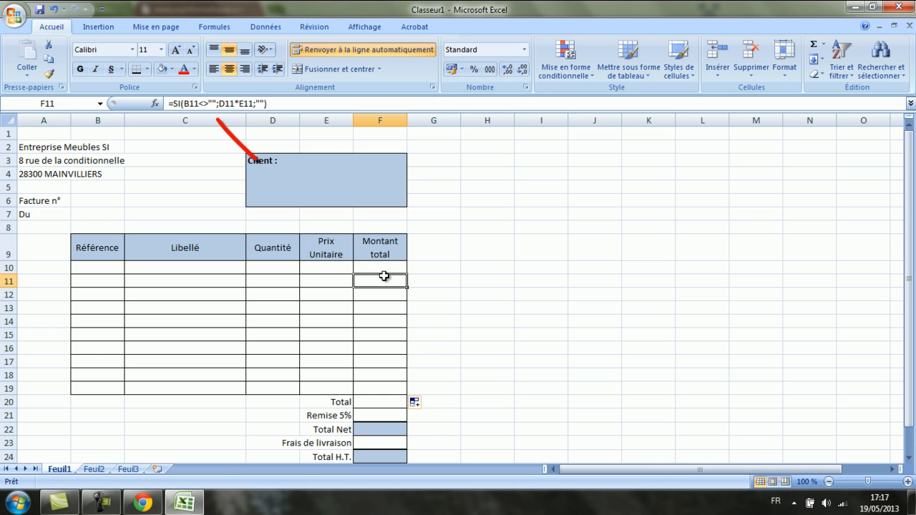
click(384, 294)
click(383, 311)
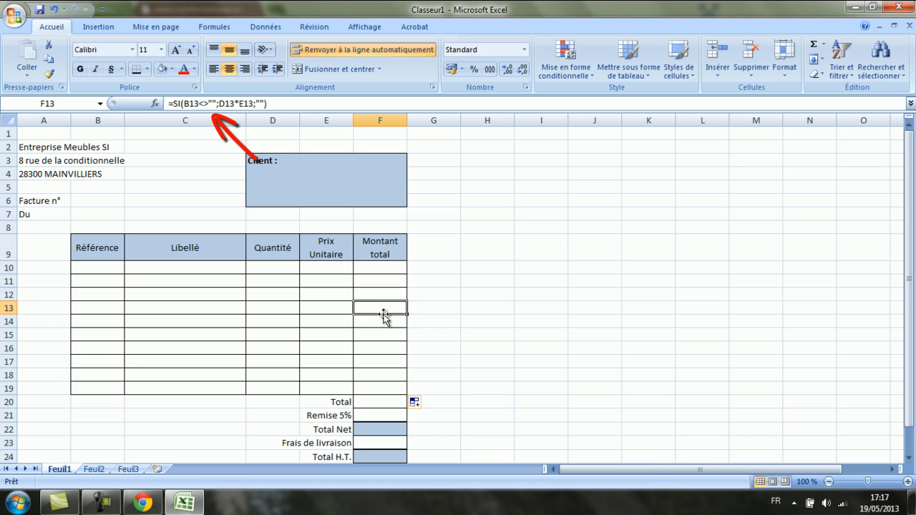
click(383, 321)
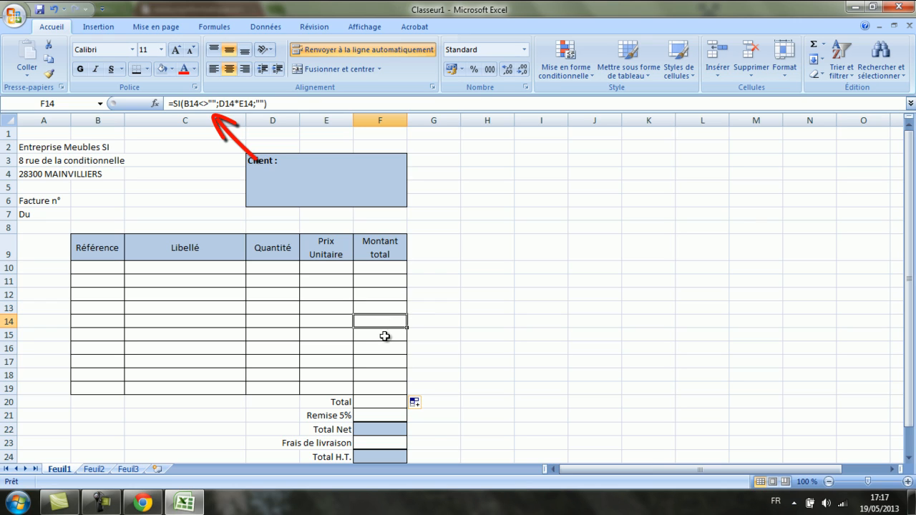
click(384, 335)
click(382, 347)
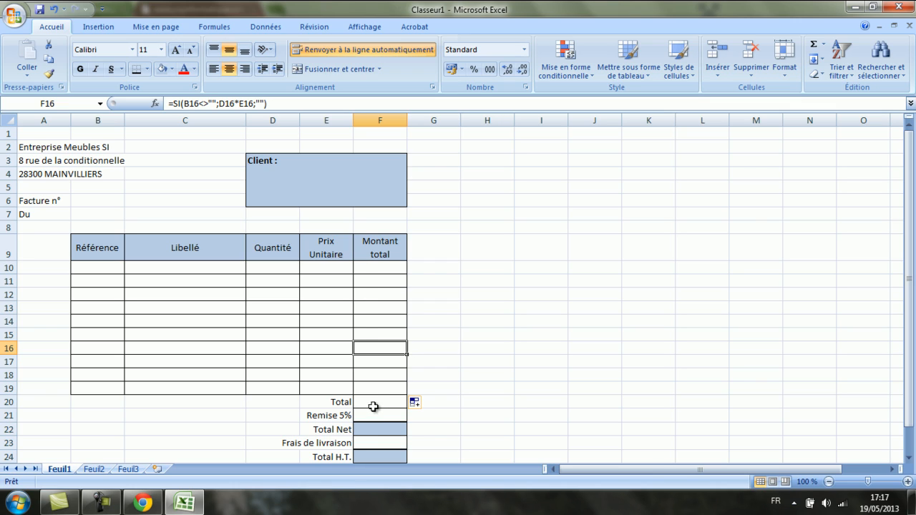
Enter the automatic sum =SOMME(F10:F19) in the Total amount cell F20.
click(373, 405)
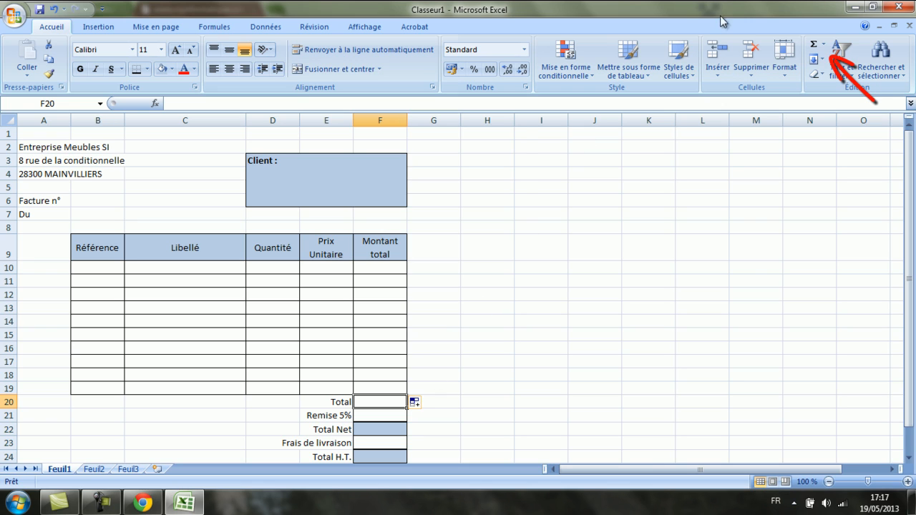
click(812, 52)
drag(368, 271, 367, 387)
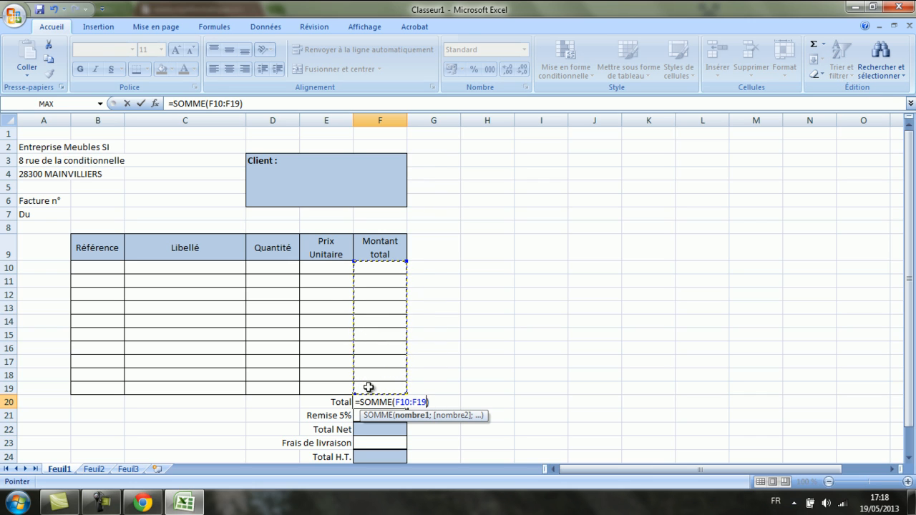
key(Return)
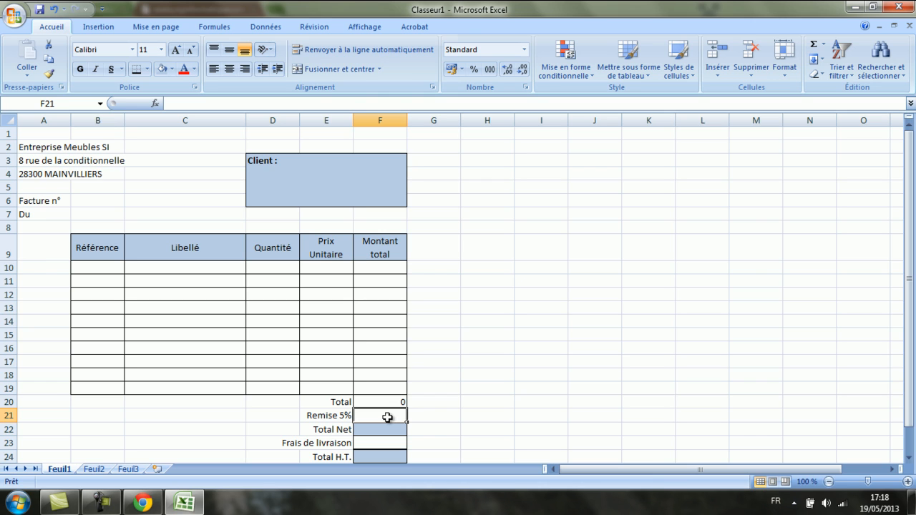
Insert the SI function in the Remise 5% amount cell F21 with the logical test F20>2500.
click(155, 104)
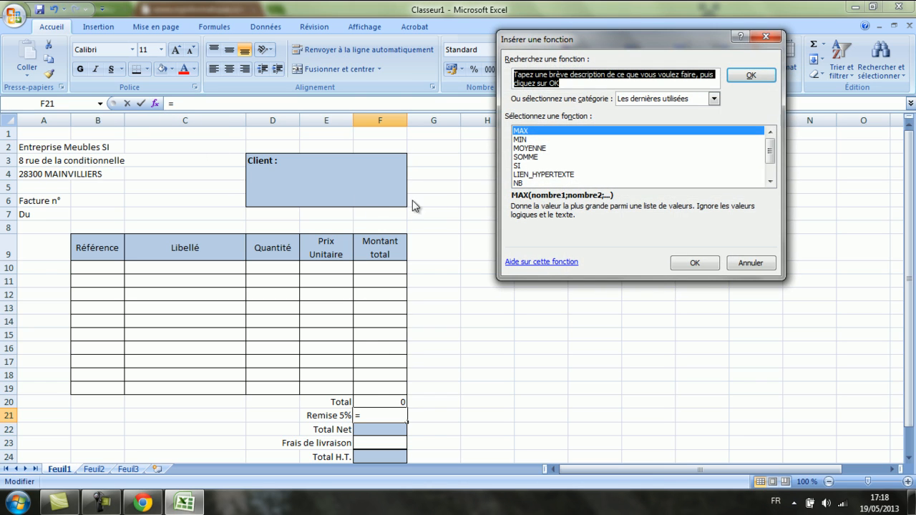
click(520, 165)
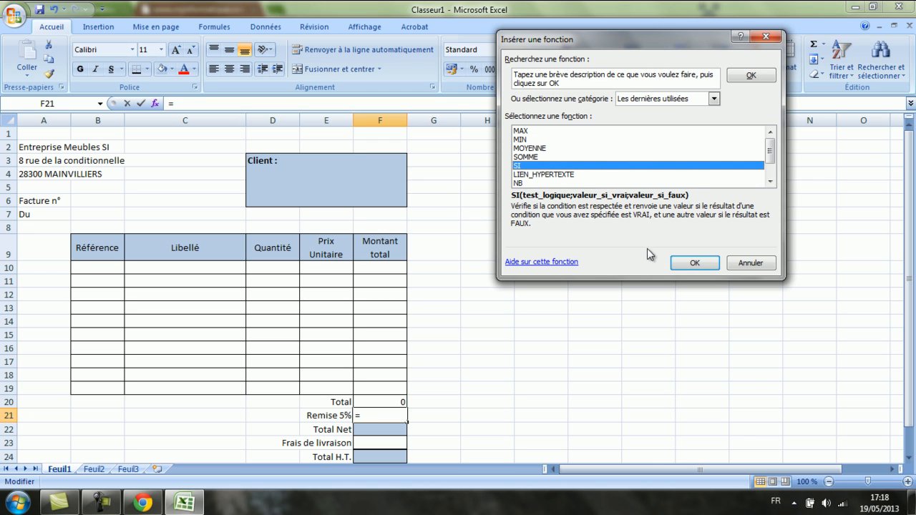
click(695, 265)
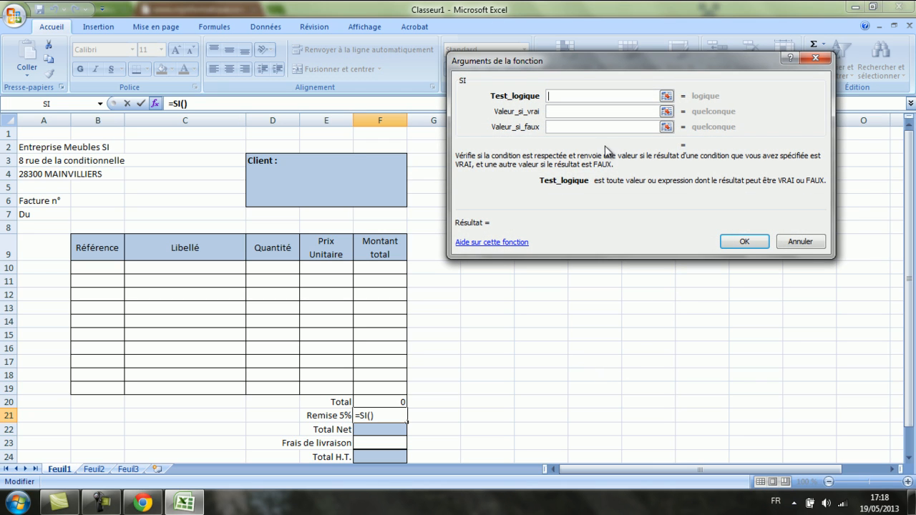
click(391, 403)
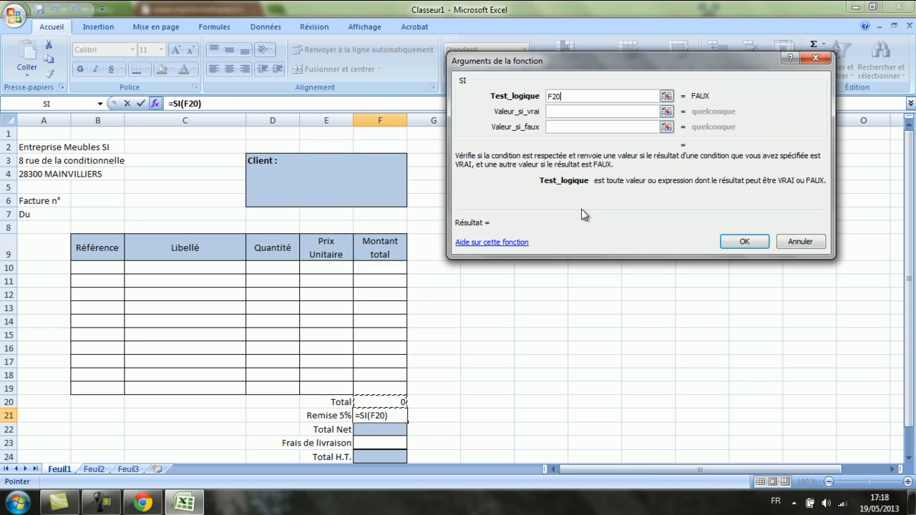
text(>)
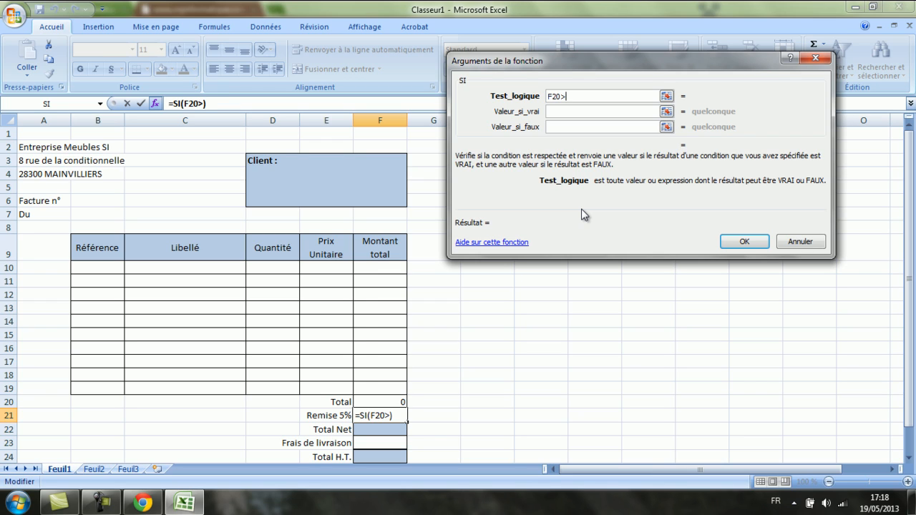
text(2500)
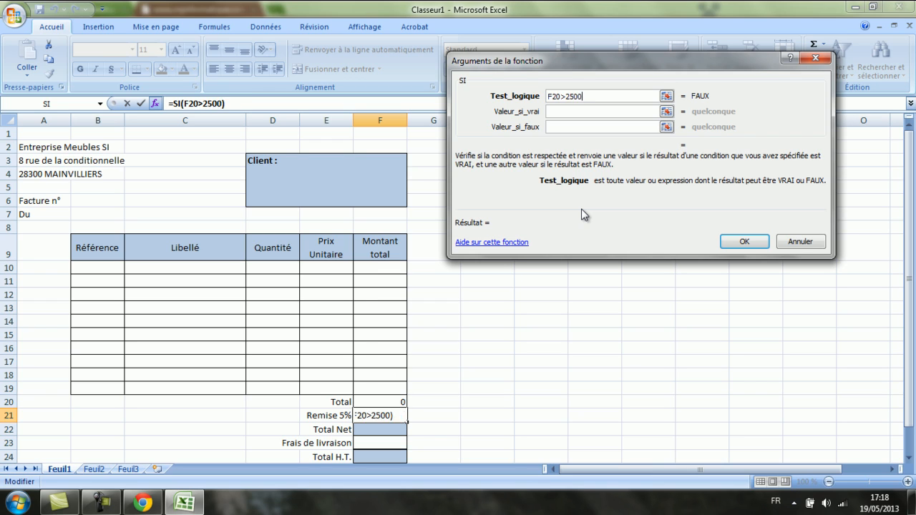
Complete the Remise 5% SI function in F21 with F20*5% as the value if true and 0 as the value if false.
click(557, 111)
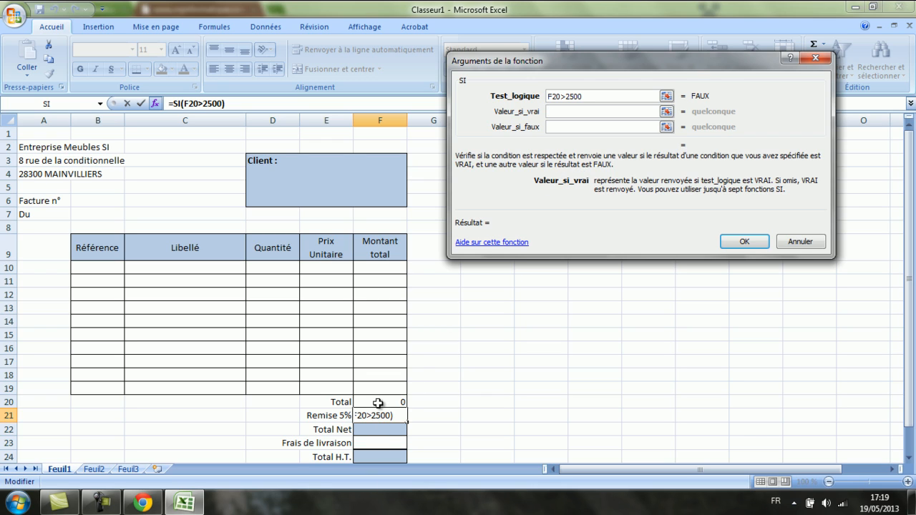
click(666, 112)
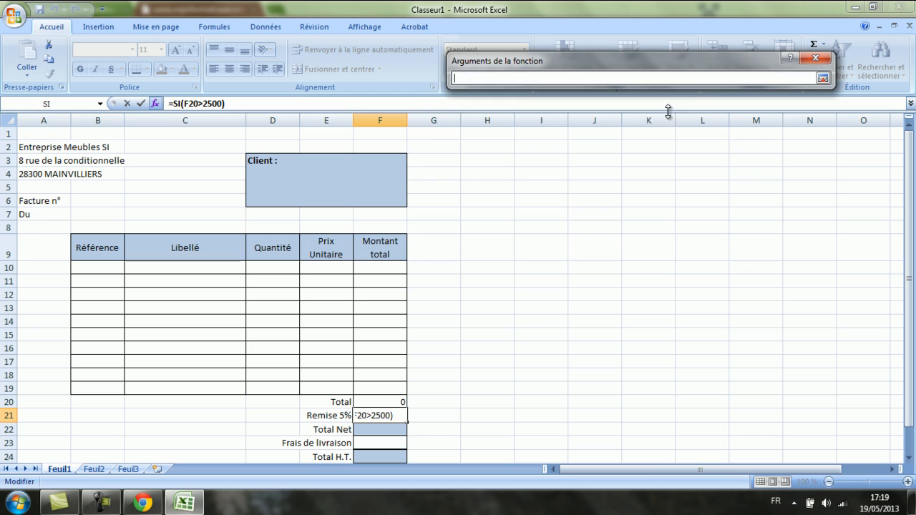
click(379, 404)
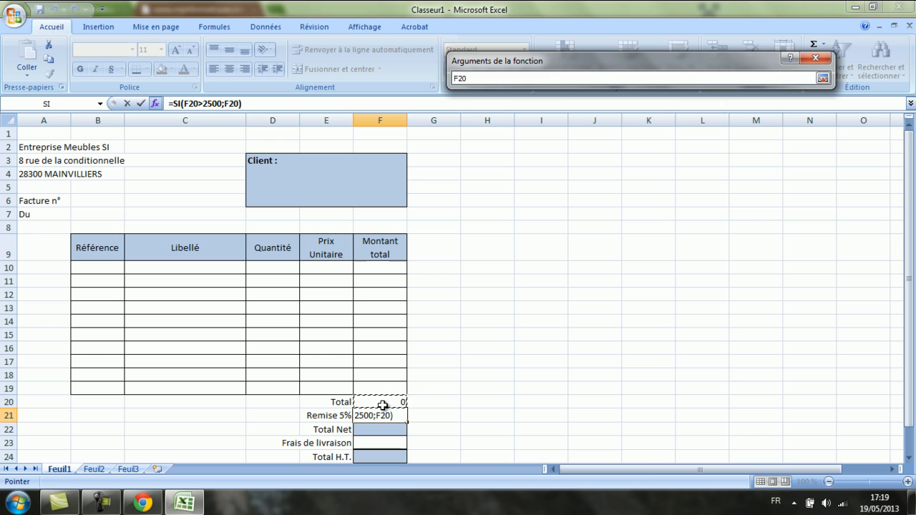
text(*)
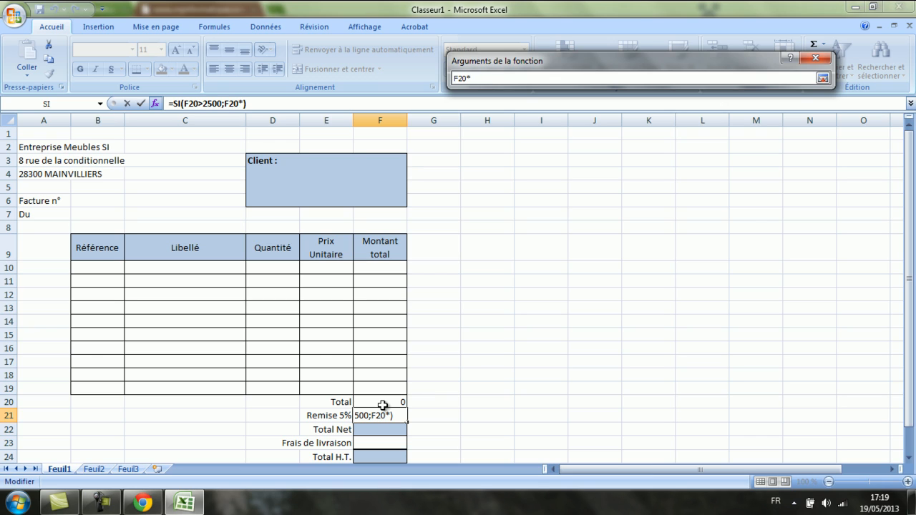
text(5%)
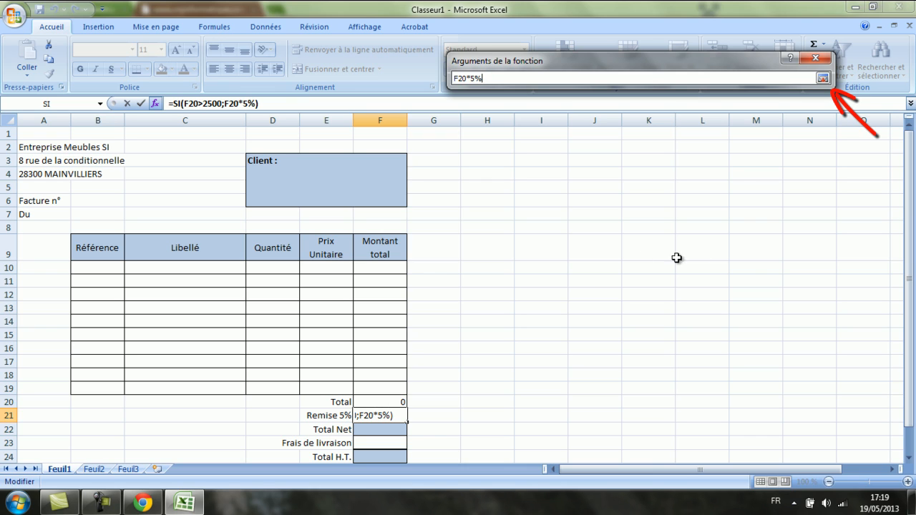
click(822, 78)
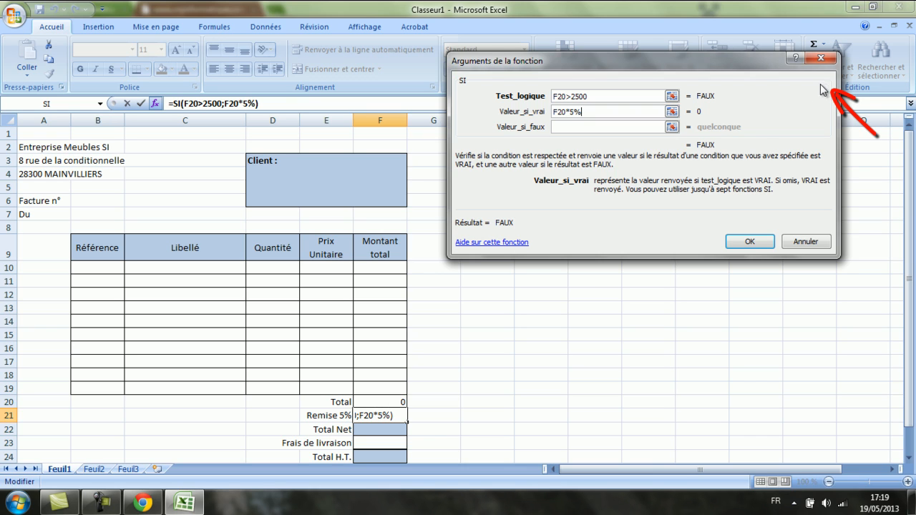
click(560, 129)
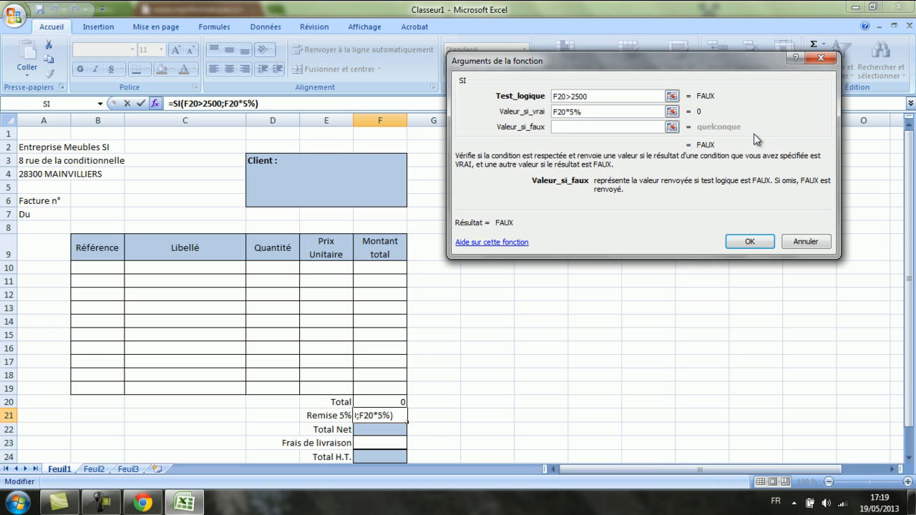
text(0)
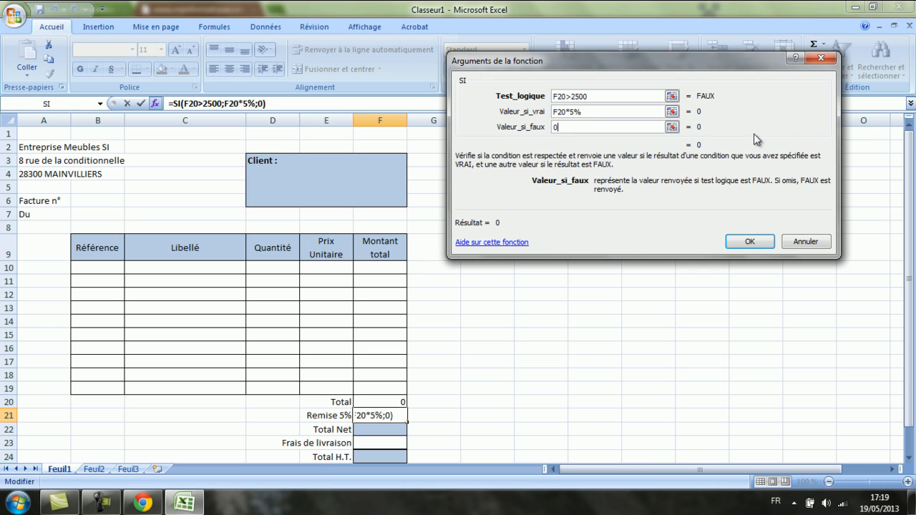
click(749, 242)
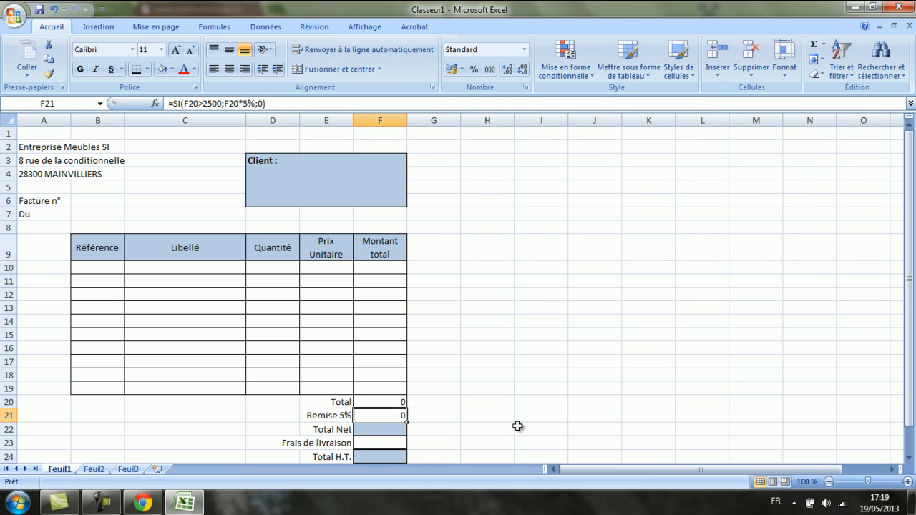
Enter the formula =F20-F21 in the Total Net cell F22.
click(372, 430)
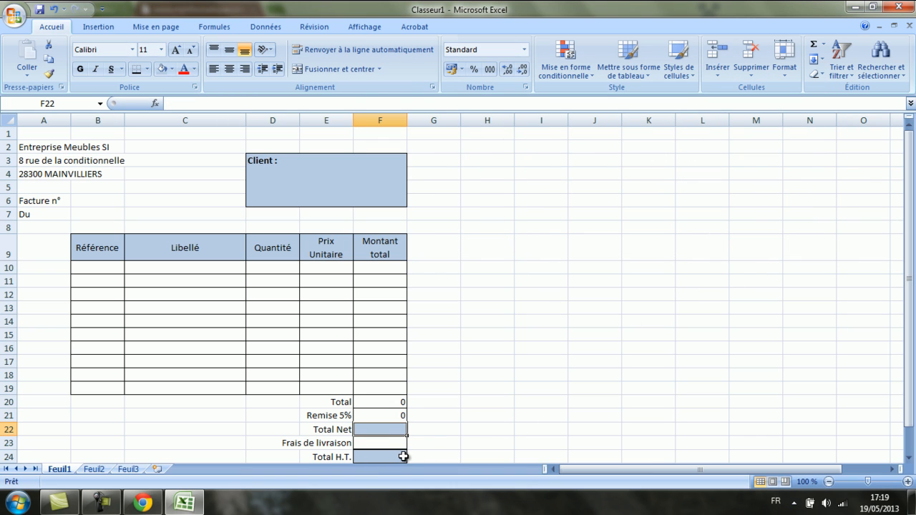
text(=)
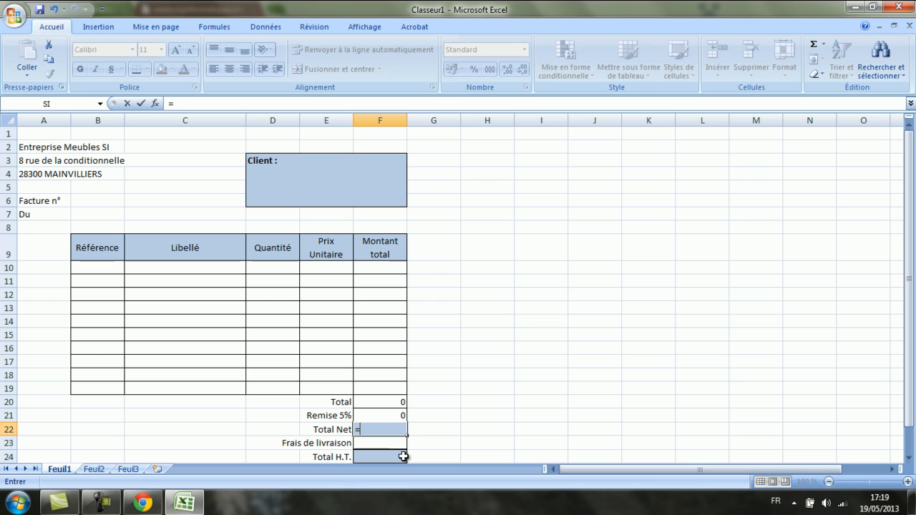
click(381, 401)
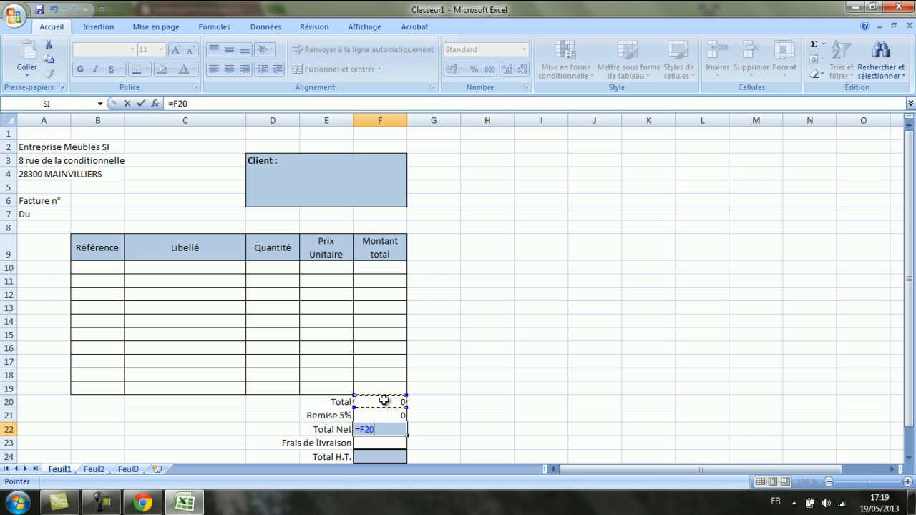
text(-)
click(388, 417)
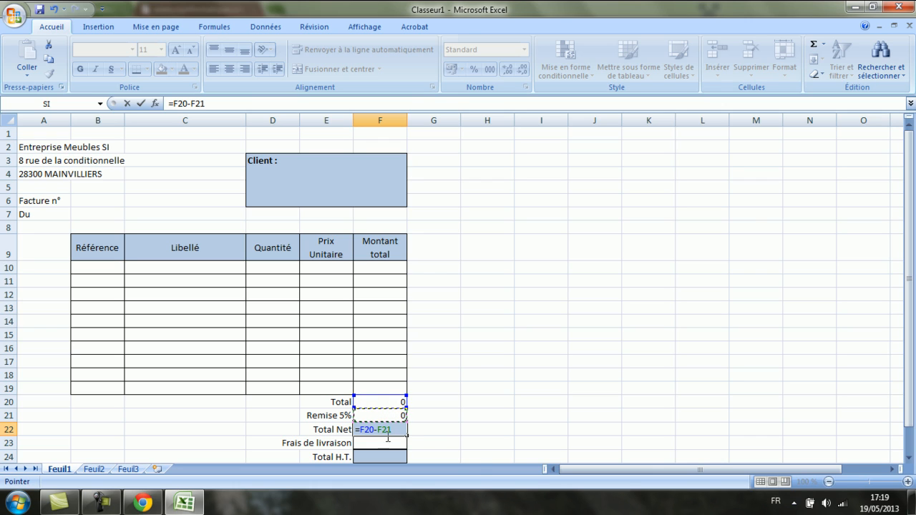
key(Return)
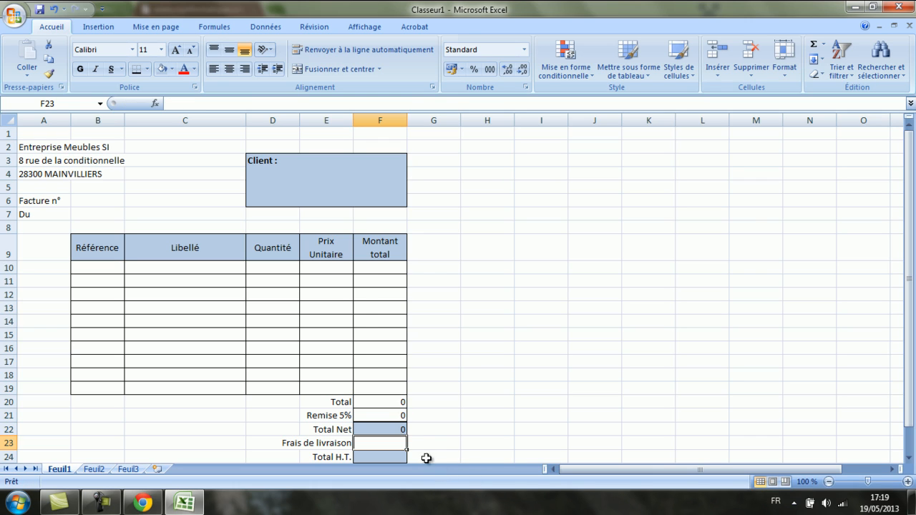
Insert the SI function in the Frais de livraison cell F23 with the logical test F22<1000 and 50 as the value if true.
scroll(381, 440, down, 2)
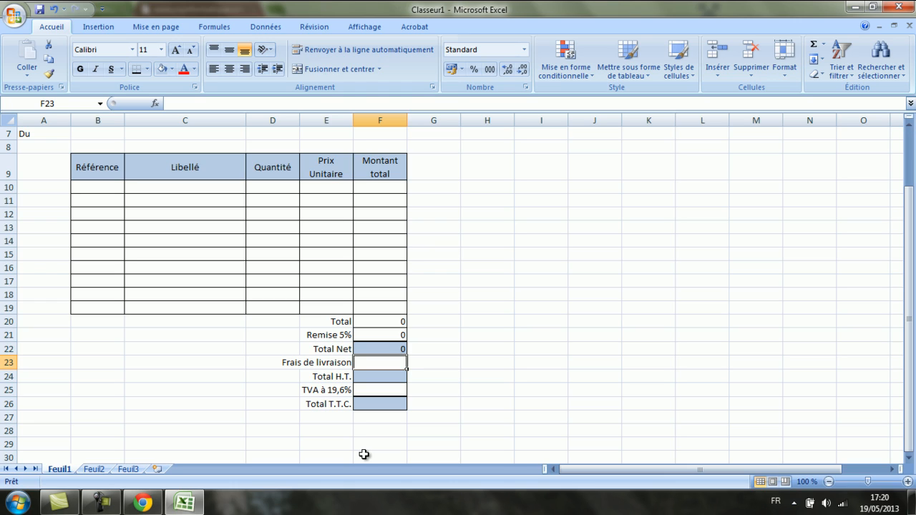
click(155, 105)
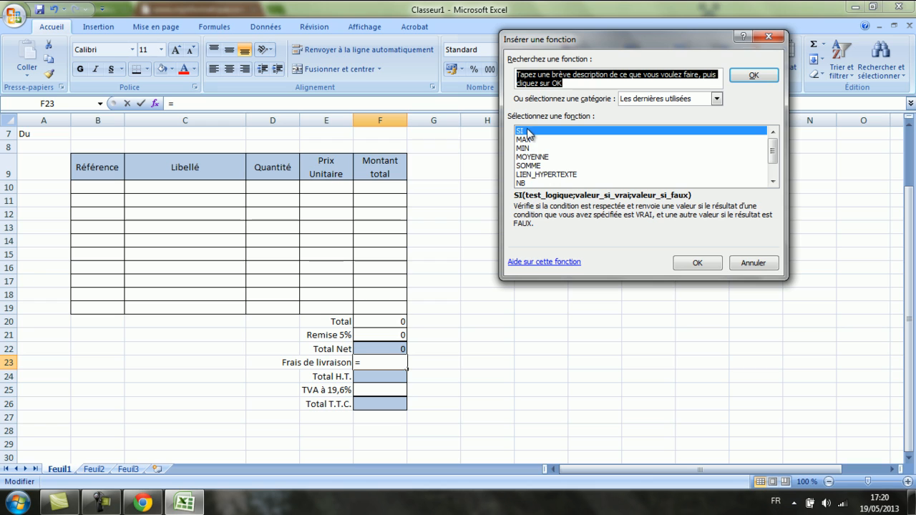
click(698, 262)
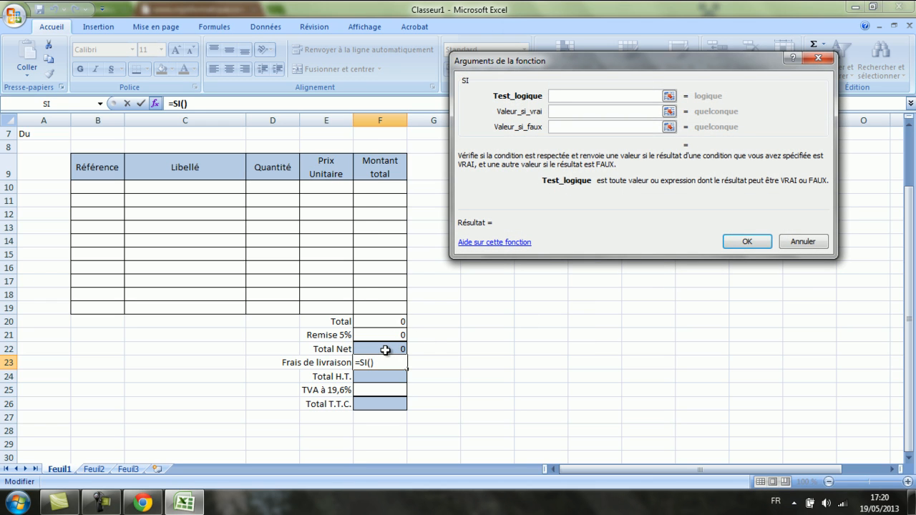
click(385, 348)
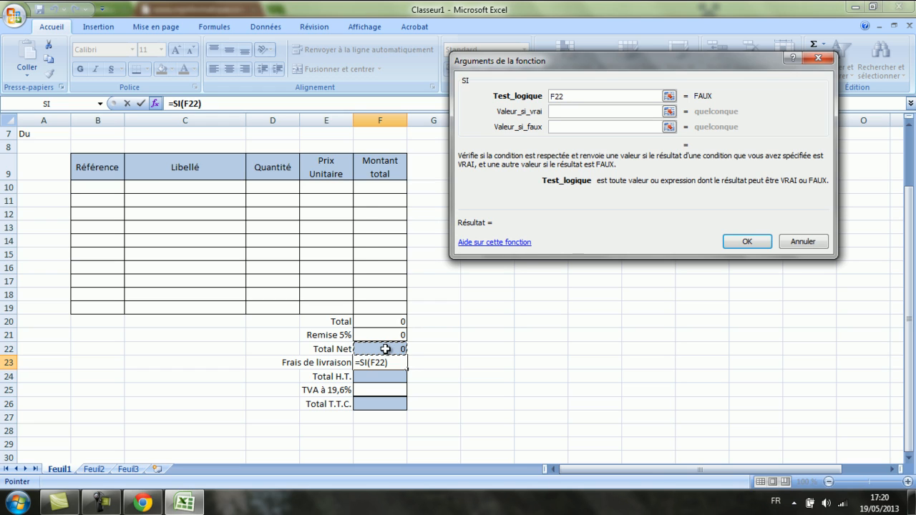
text(<1000)
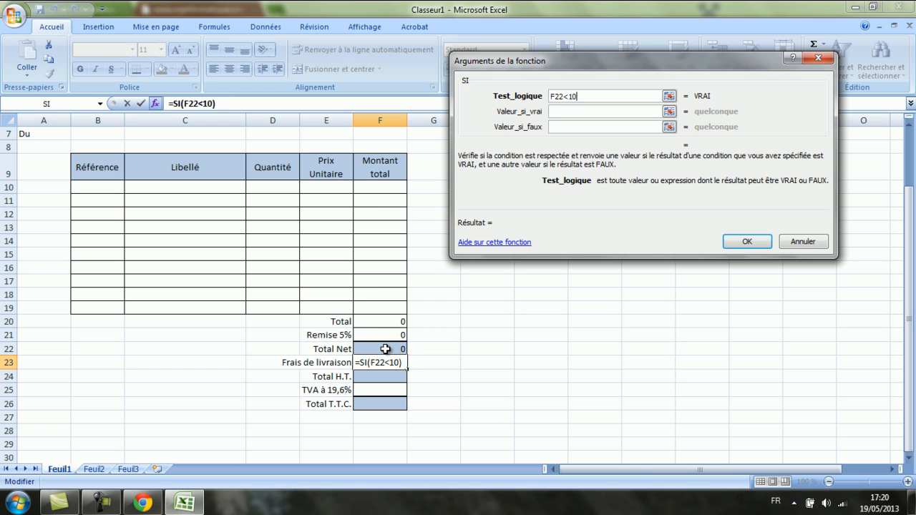
click(561, 112)
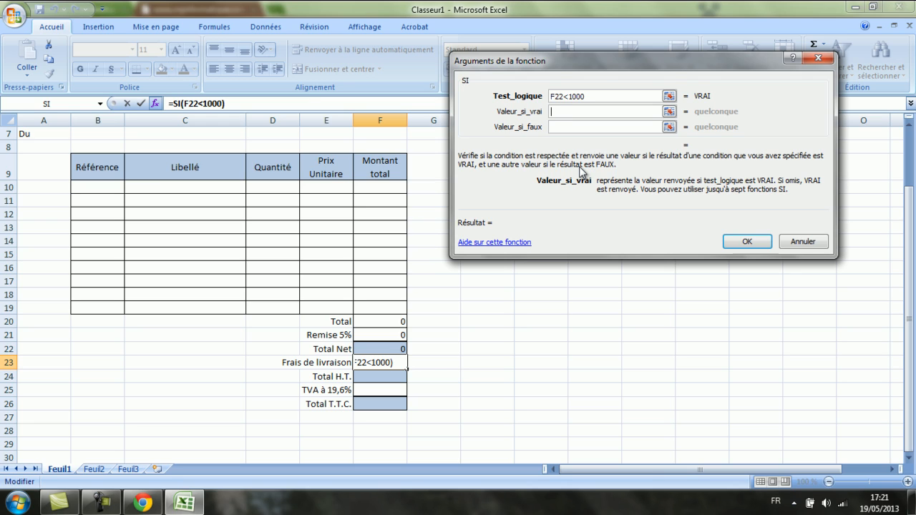
text(50)
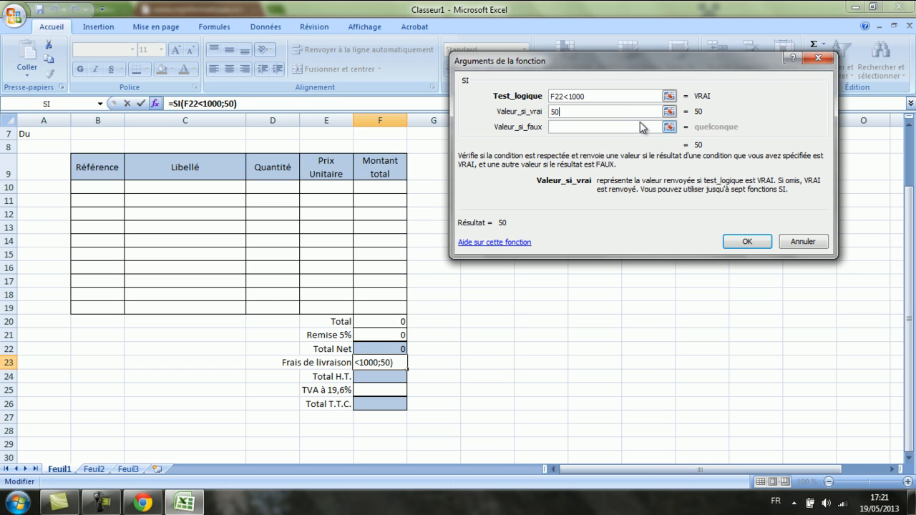
Nest a second SI function as the value if false of the Frais de livraison formula in F23.
click(561, 127)
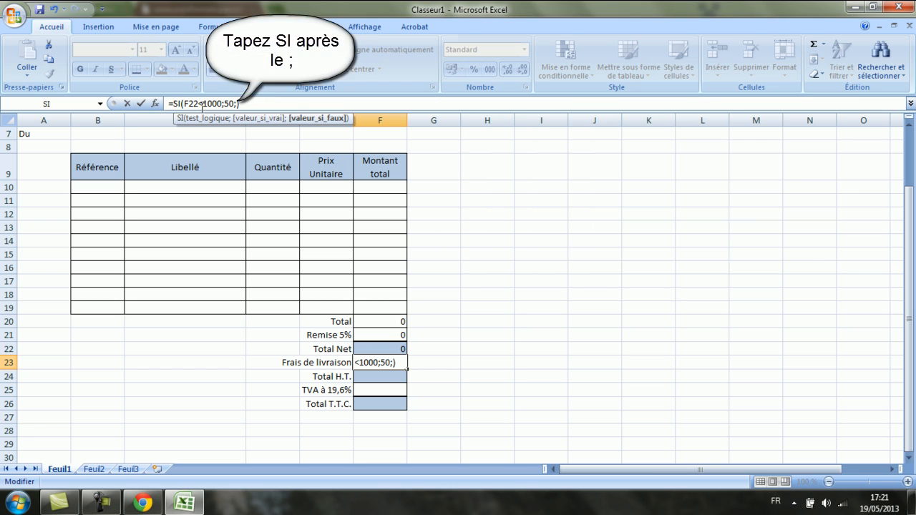
text(si)
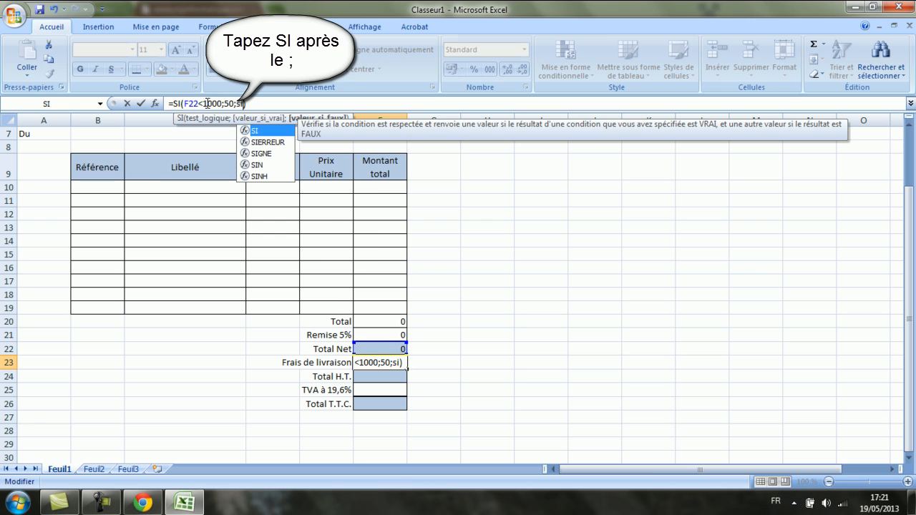
double_click(257, 132)
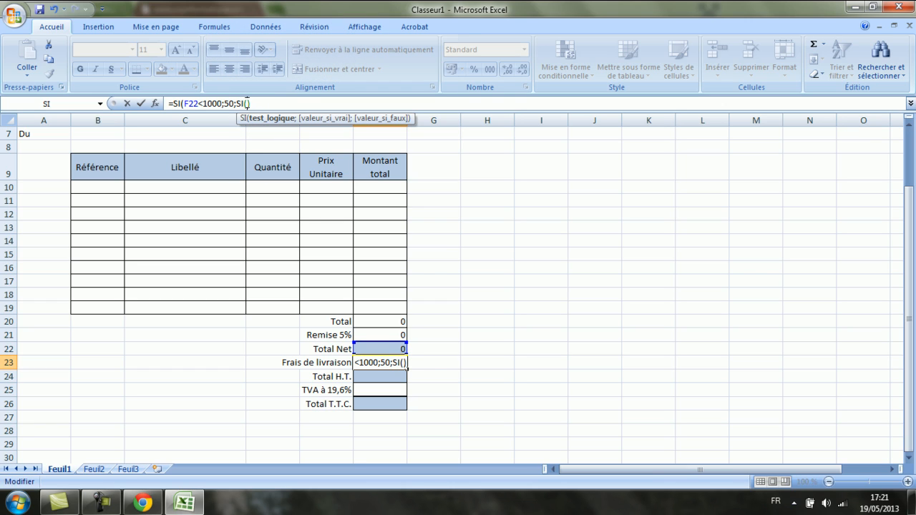
right_click(247, 104)
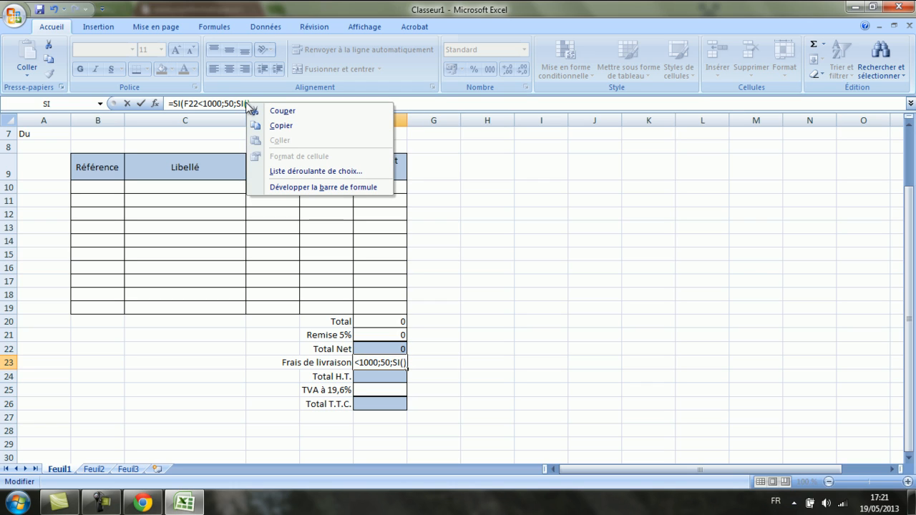
click(246, 102)
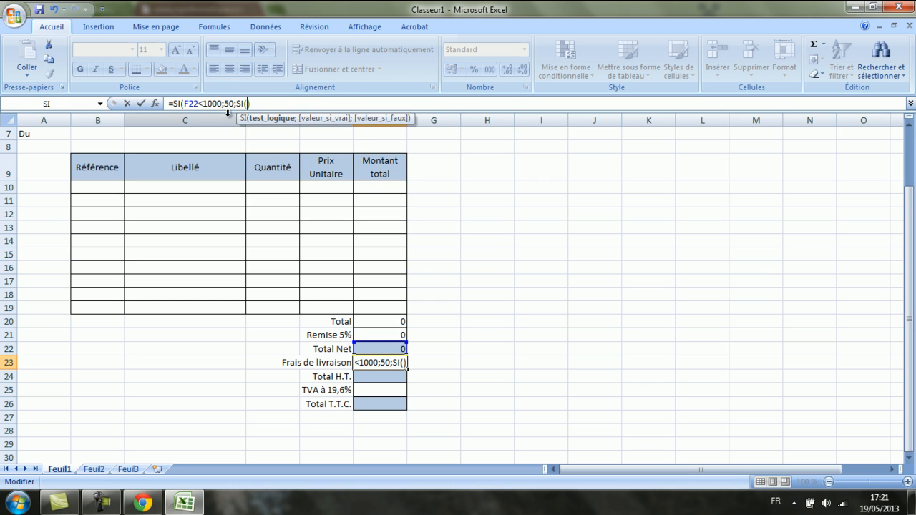
Complete the nested SI in F23 with the test F22<5000, 25 if true and 0 if false, and validate the formula.
click(384, 349)
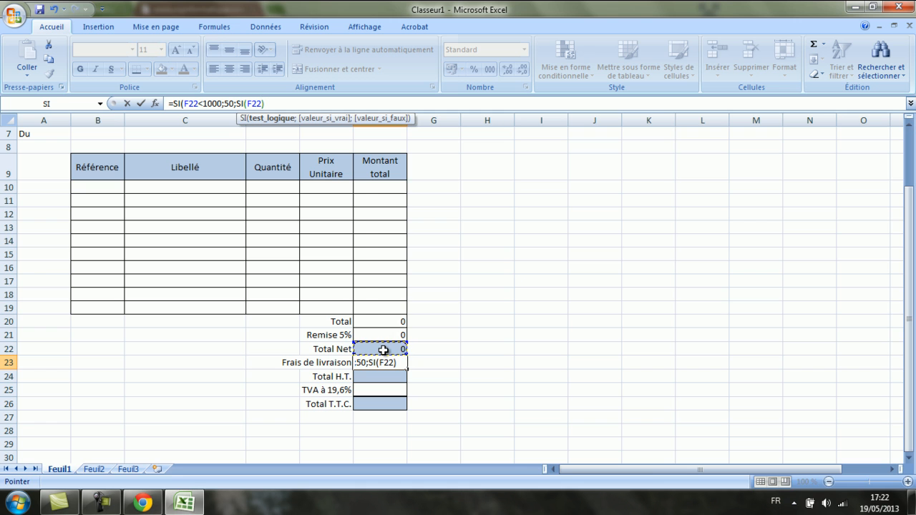
text(<)
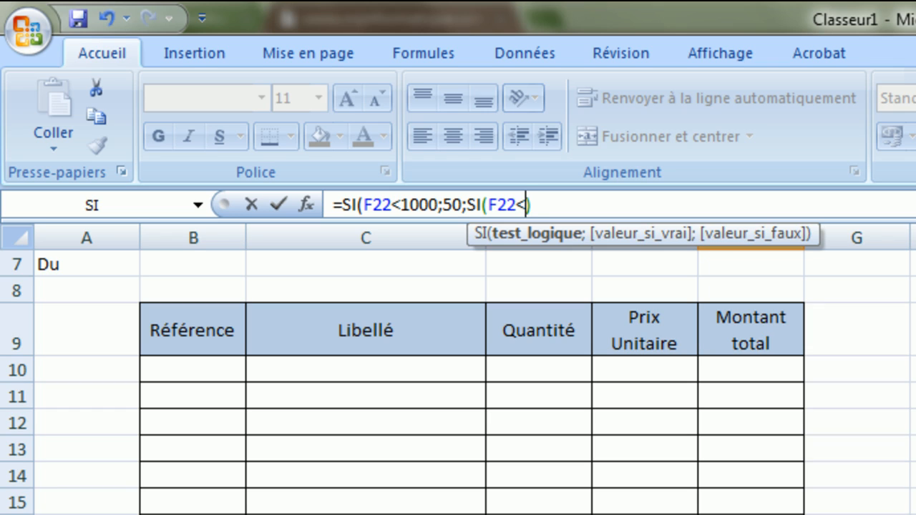
text(5000)
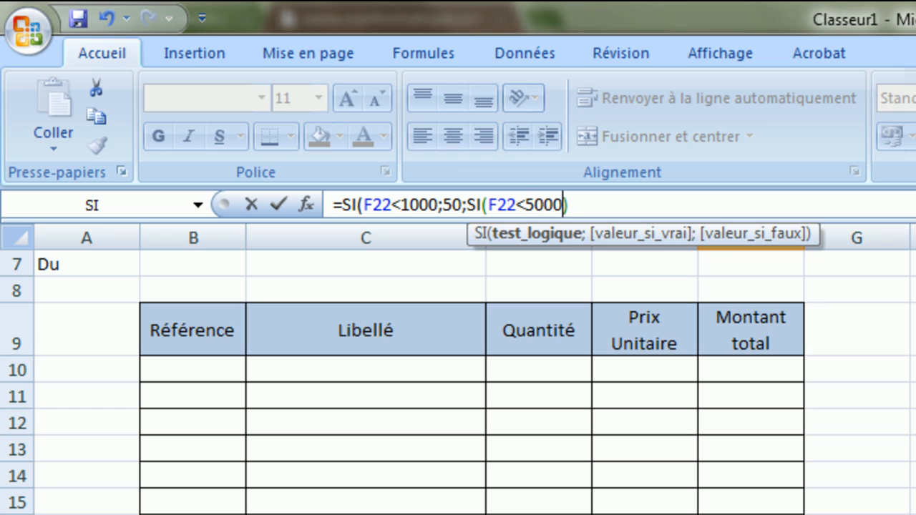
text(;)
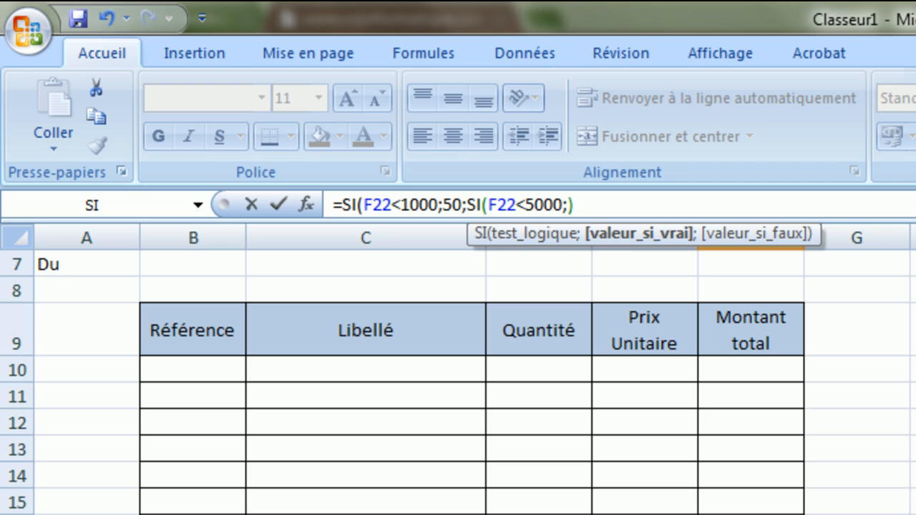
text(25;)
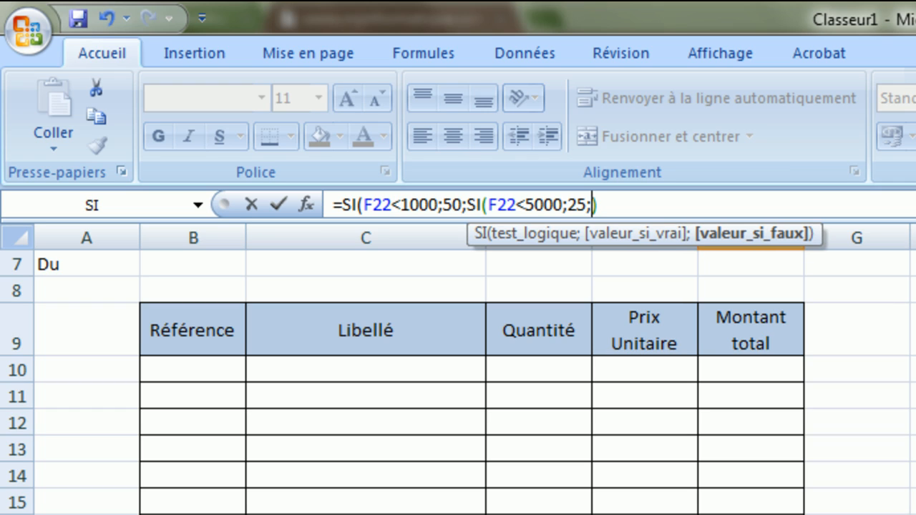
text(0))
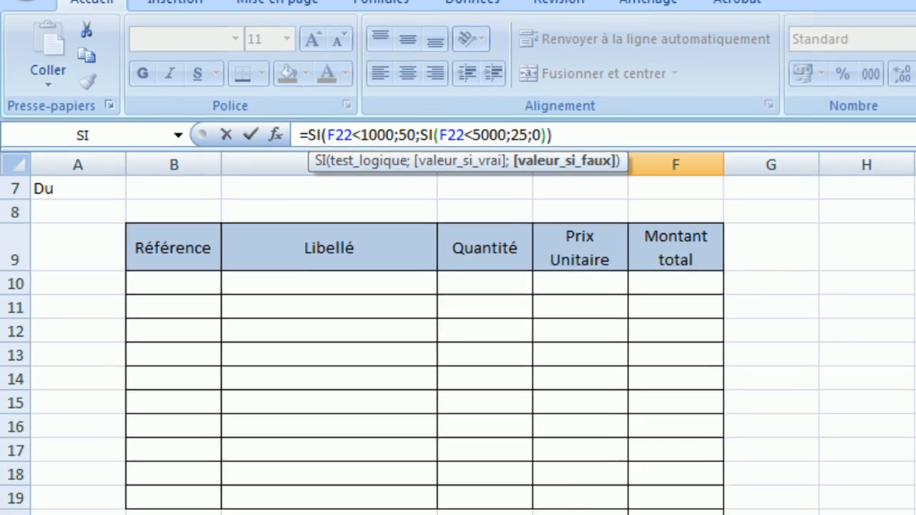
key(Return)
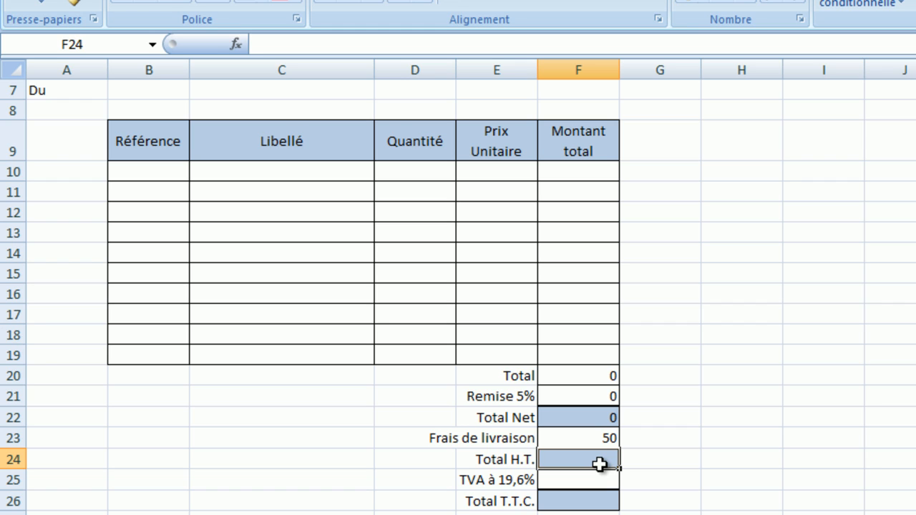
Enter the formula =F22+F23 in the Total H.T. cell F24.
text(=)
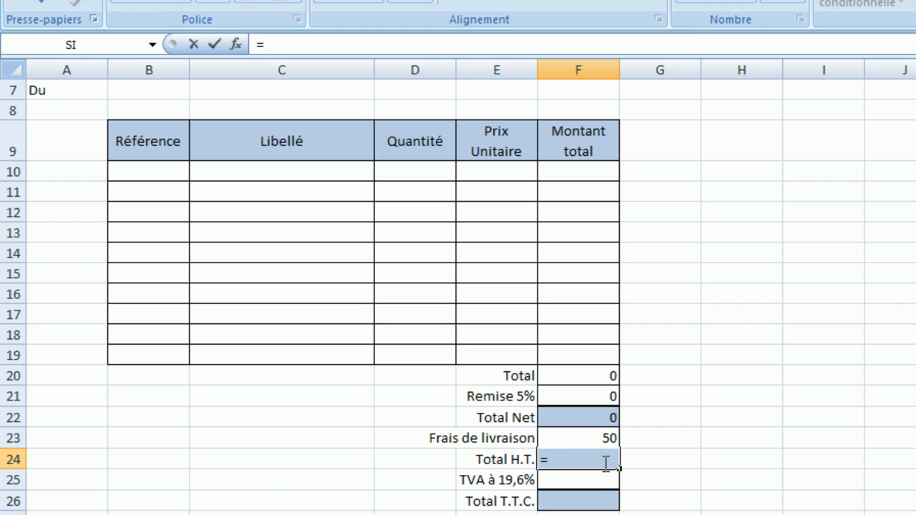
click(601, 417)
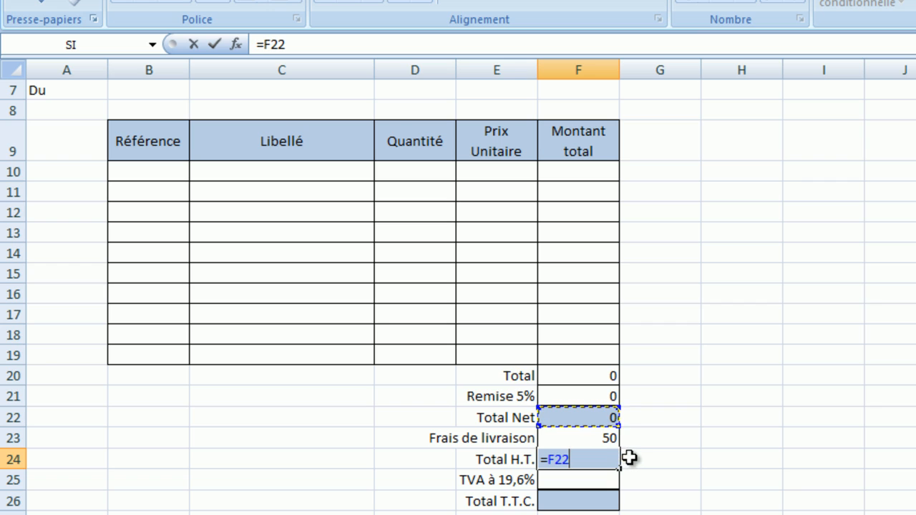
text(+)
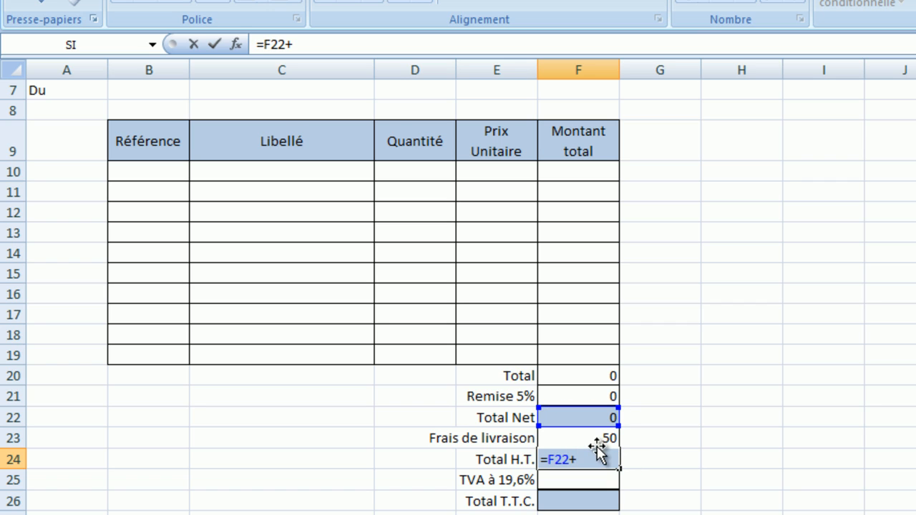
click(596, 437)
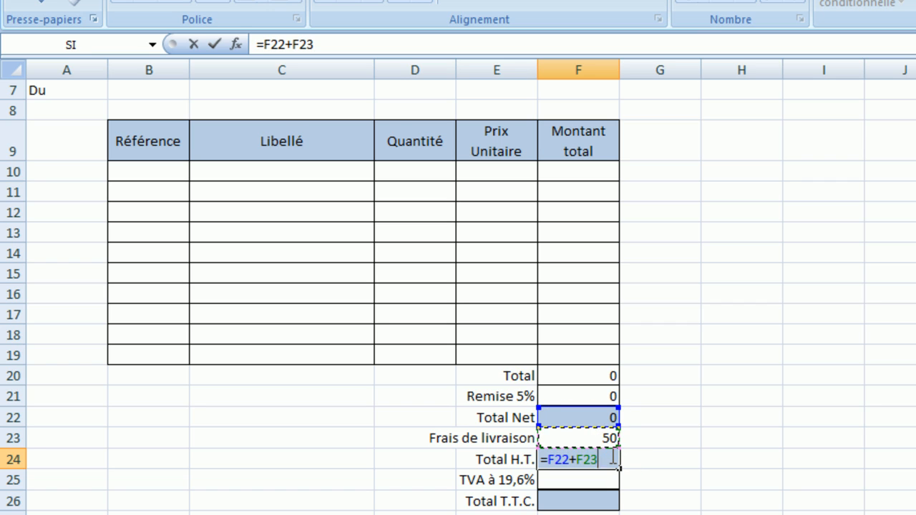
key(Return)
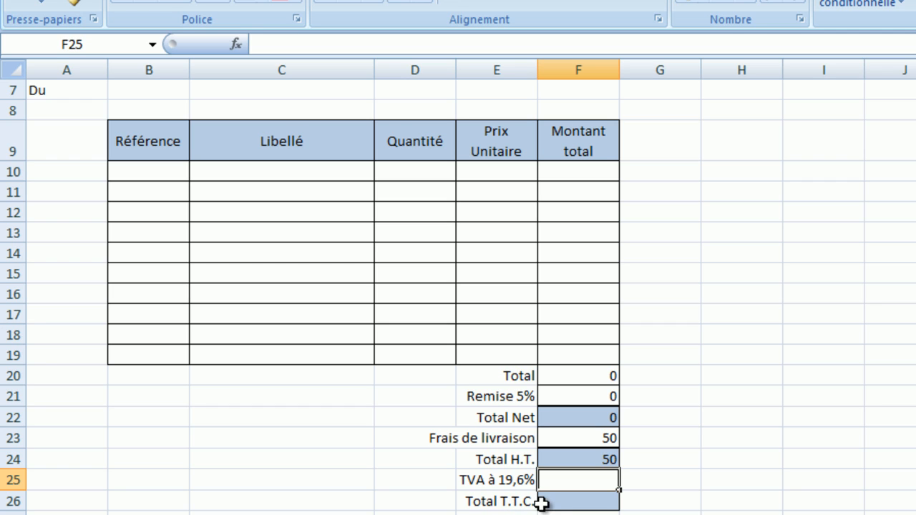
Enter the formula =F24*19,6% in the TVA à 19,6% cell F25.
text(=)
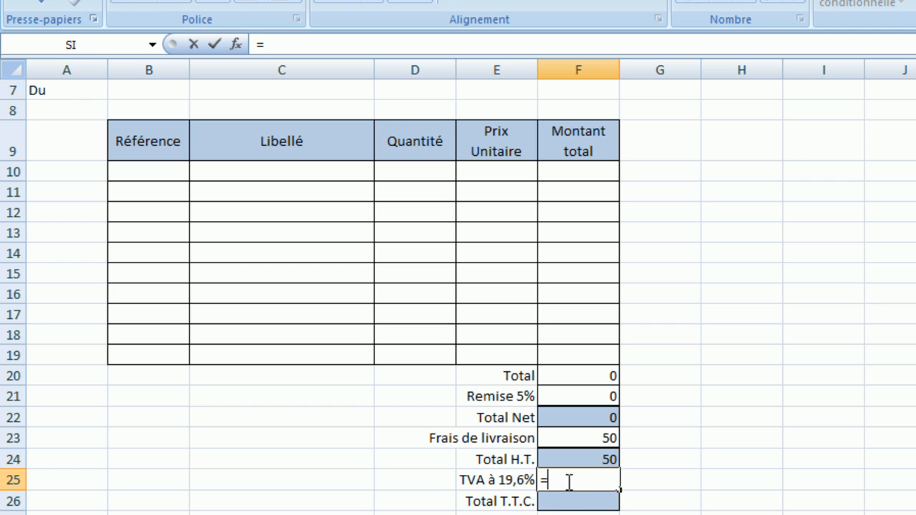
click(595, 459)
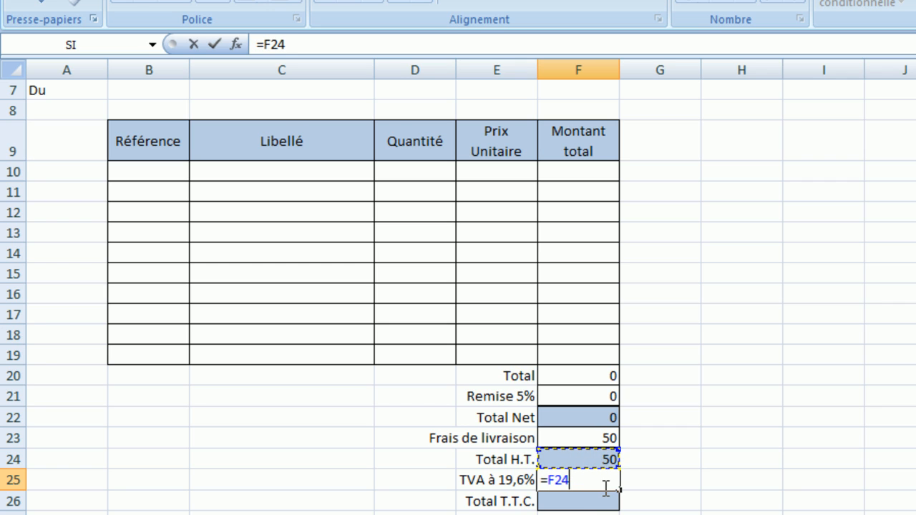
text(*19,6)
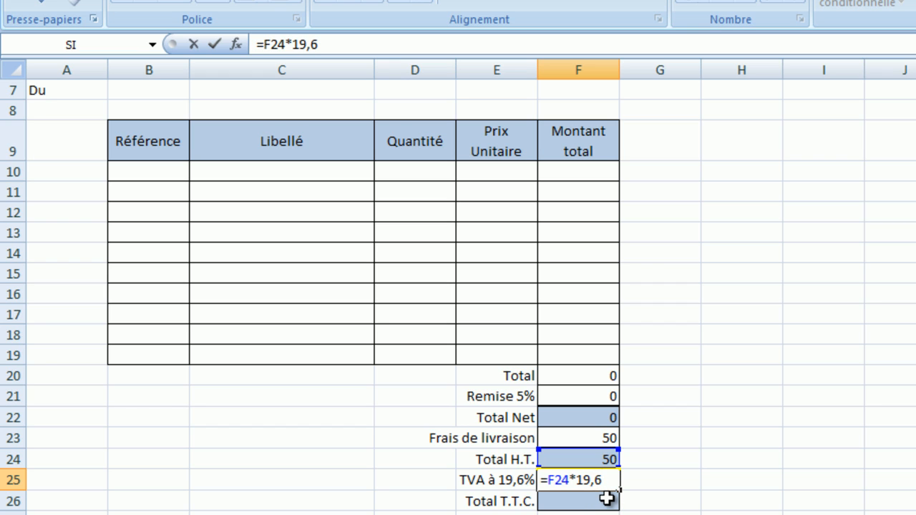
text(%)
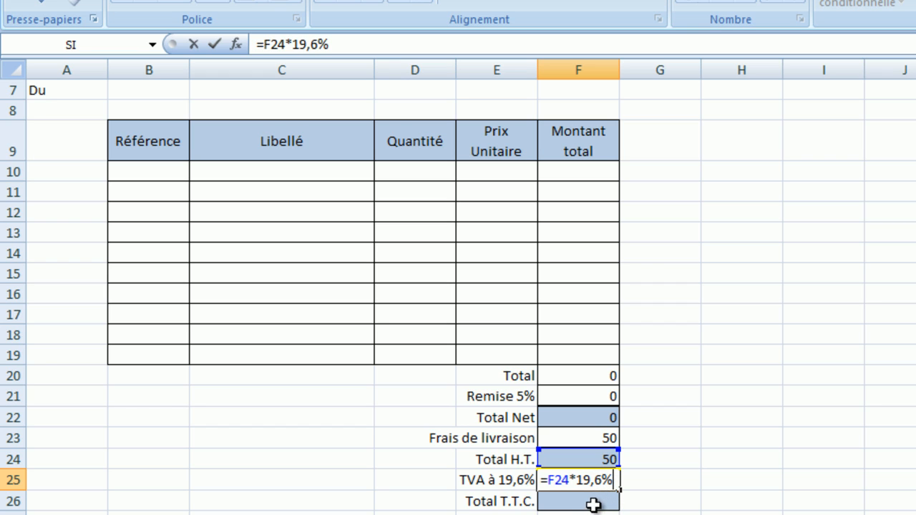
key(Return)
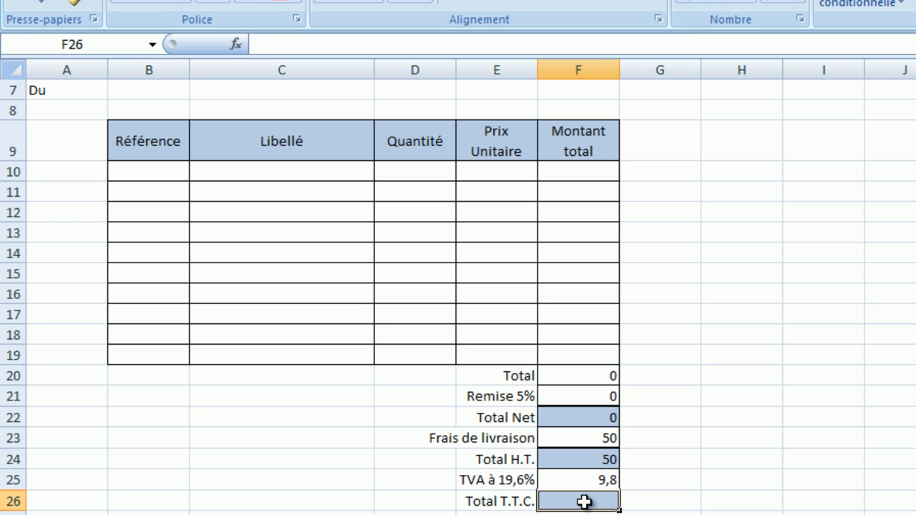
Enter the formula =F24+F25 in the Total T.T.C. cell F26.
text(=)
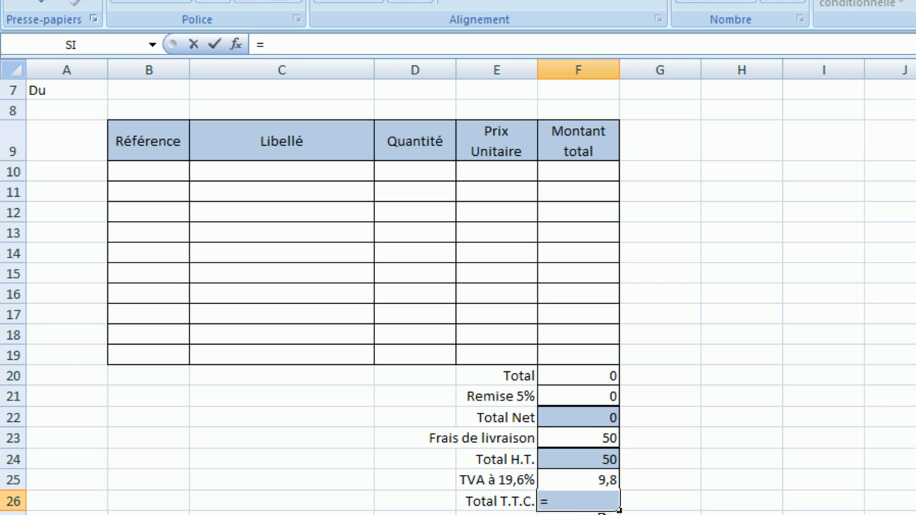
click(588, 461)
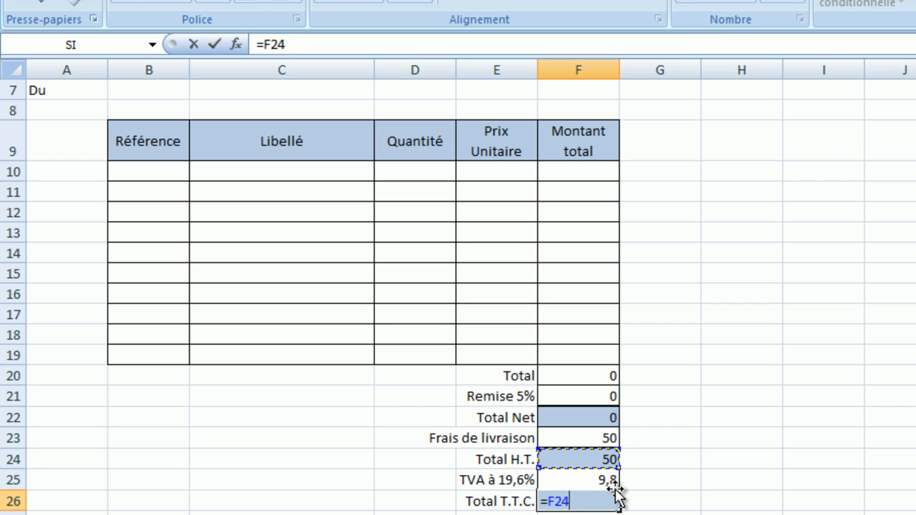
text(+)
click(593, 479)
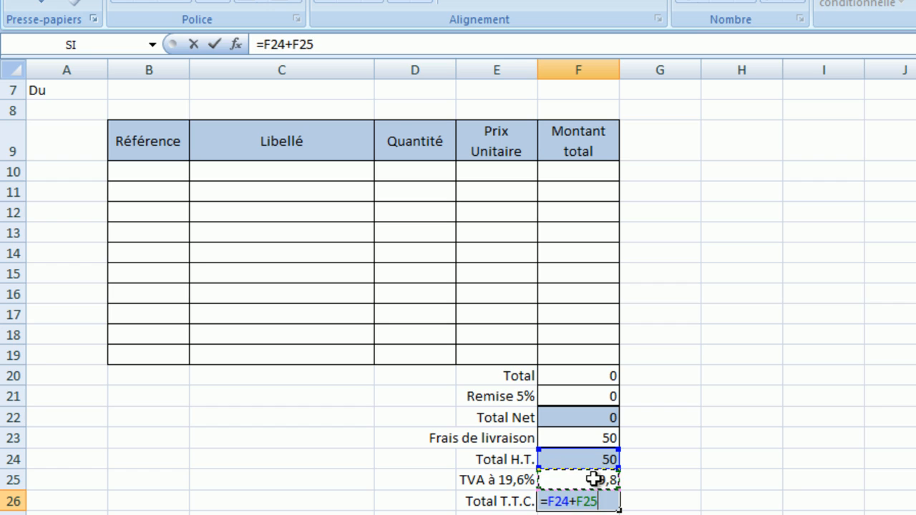
key(Return)
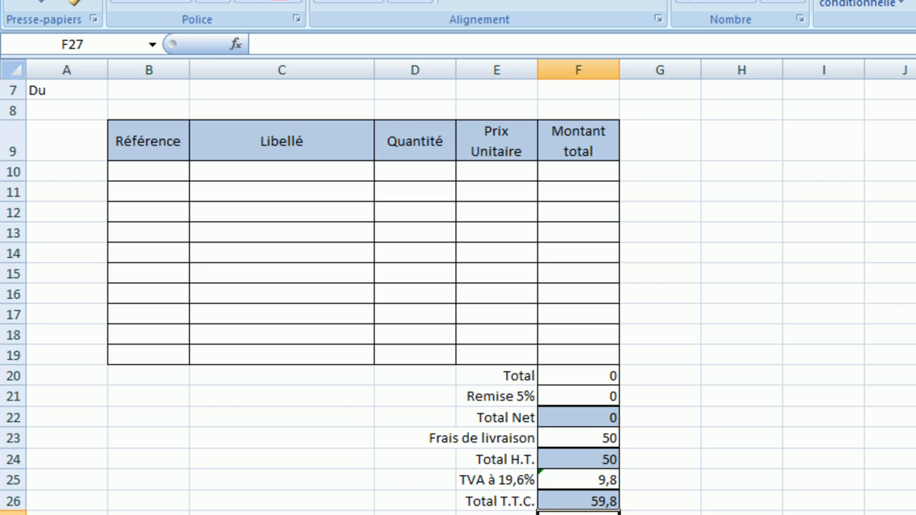
key(Up)
key(Down)
Wrap the Total formula in F20 in a blank test on the first reference, giving =SI(ESTVIDE(B10);"";SOMME(F10:F19)).
click(586, 375)
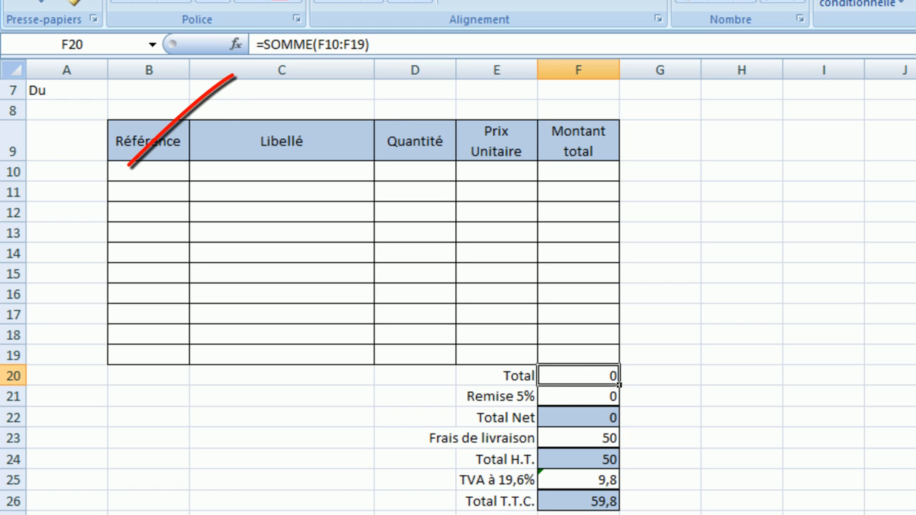
click(263, 44)
text(si()
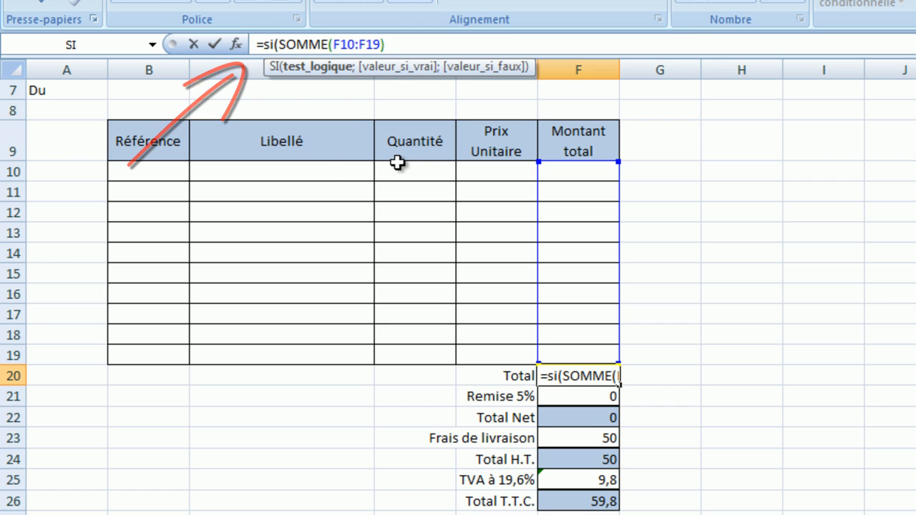
text(estv)
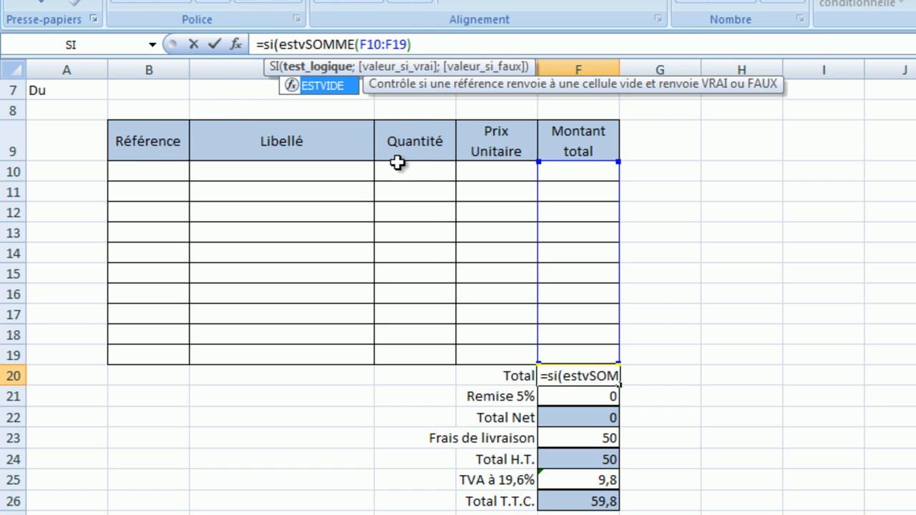
text(ide()
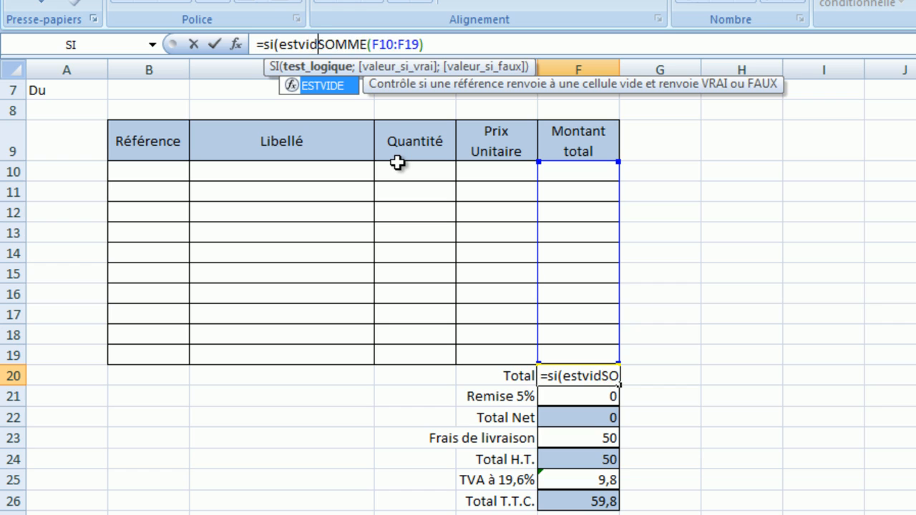
click(159, 176)
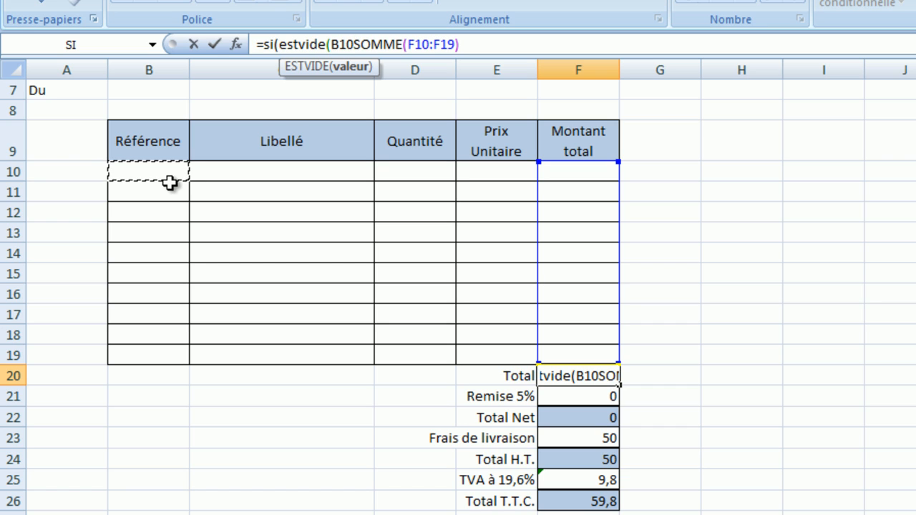
text())
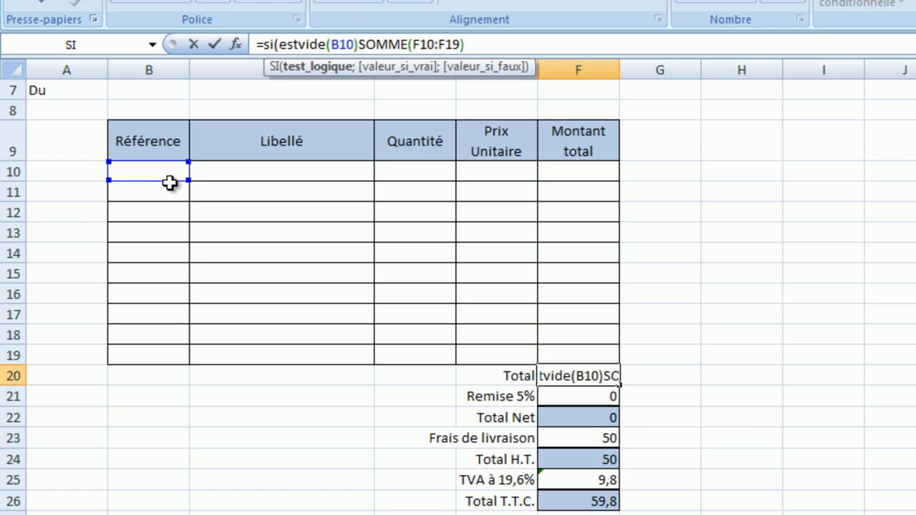
text(;)
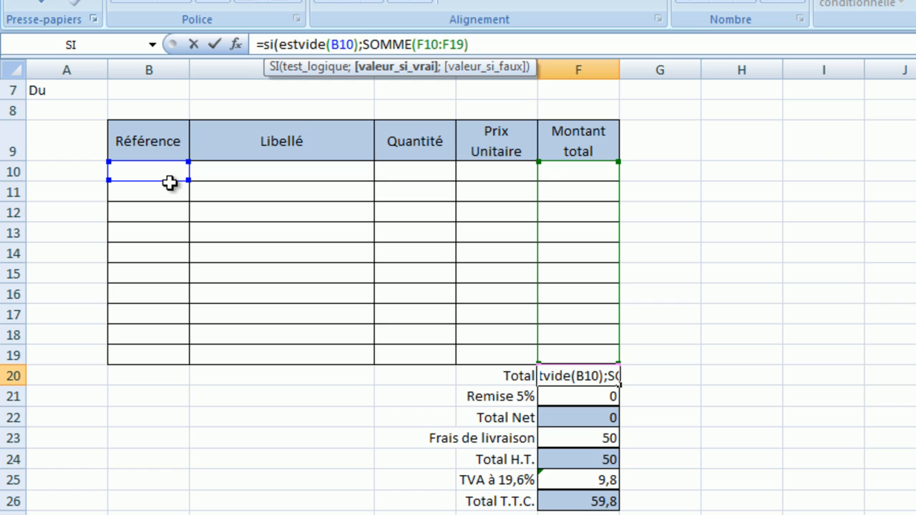
text("")
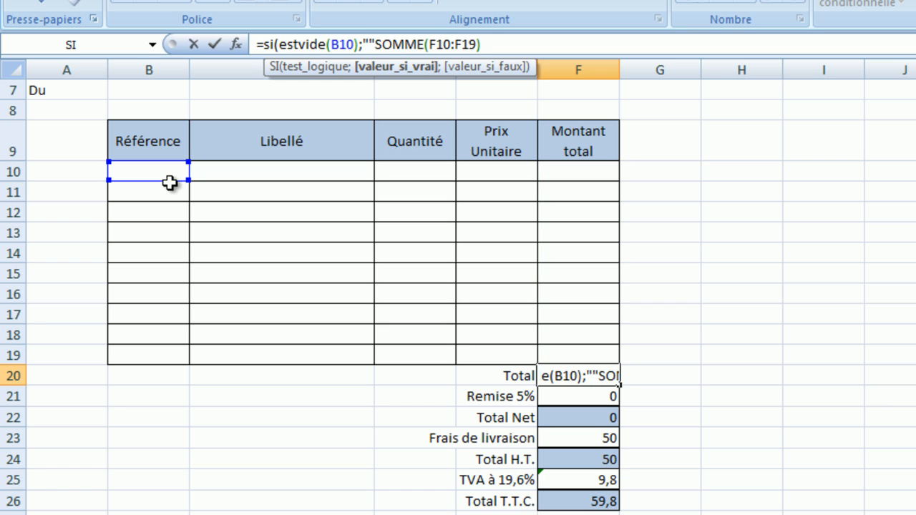
text(;)
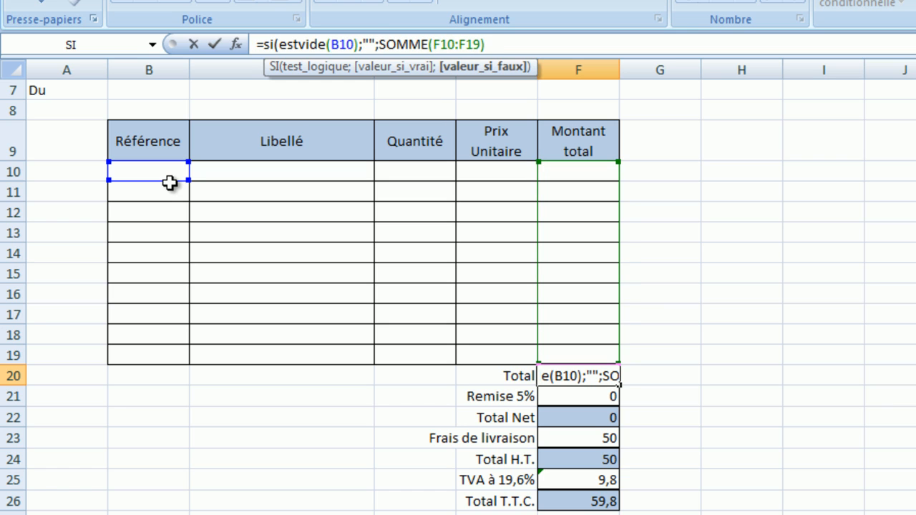
click(505, 44)
text())
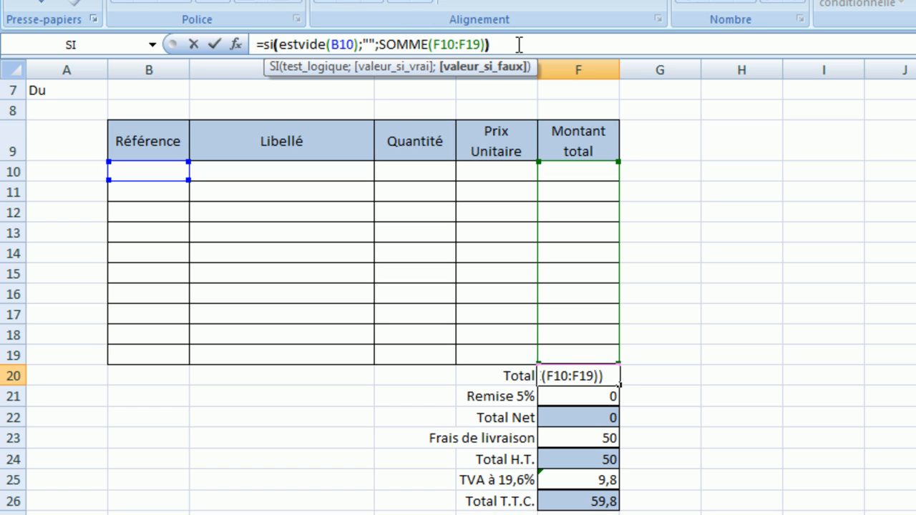
key(Return)
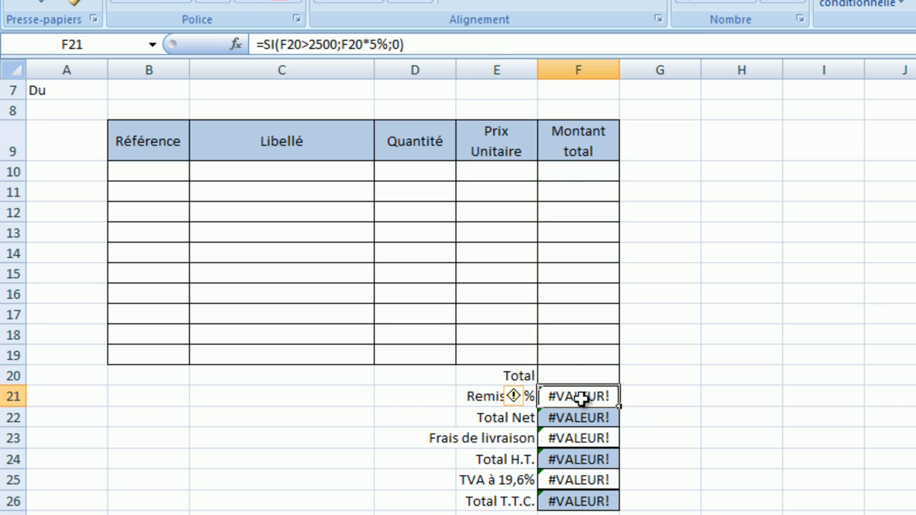
Wrap the Remise 5% formula in F21 in the same blank test, giving =SI(ESTVIDE(B10);"";SI(F20>2500;F20*5%;0)).
click(264, 43)
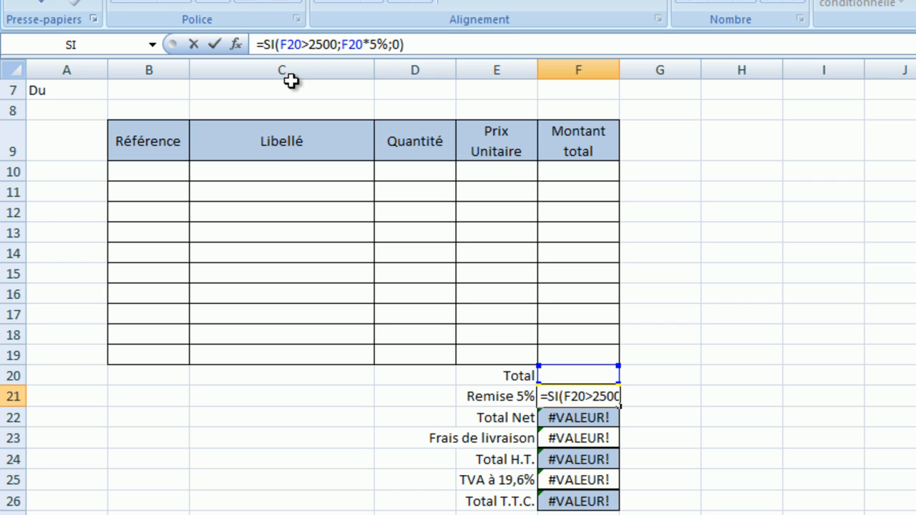
text(si()
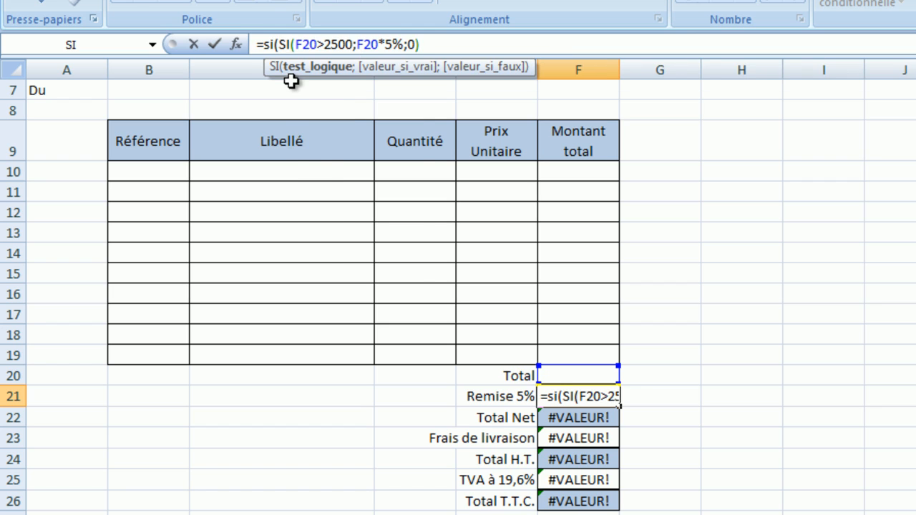
text(estvide)
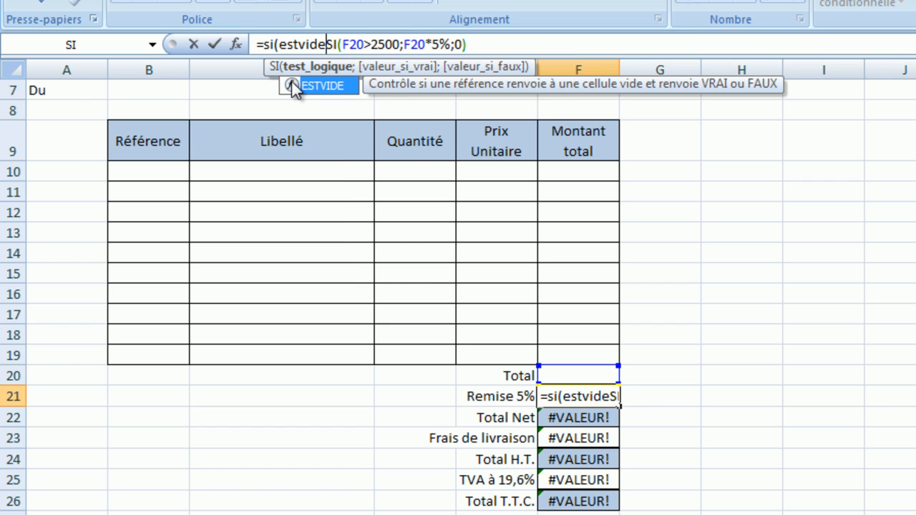
text(()
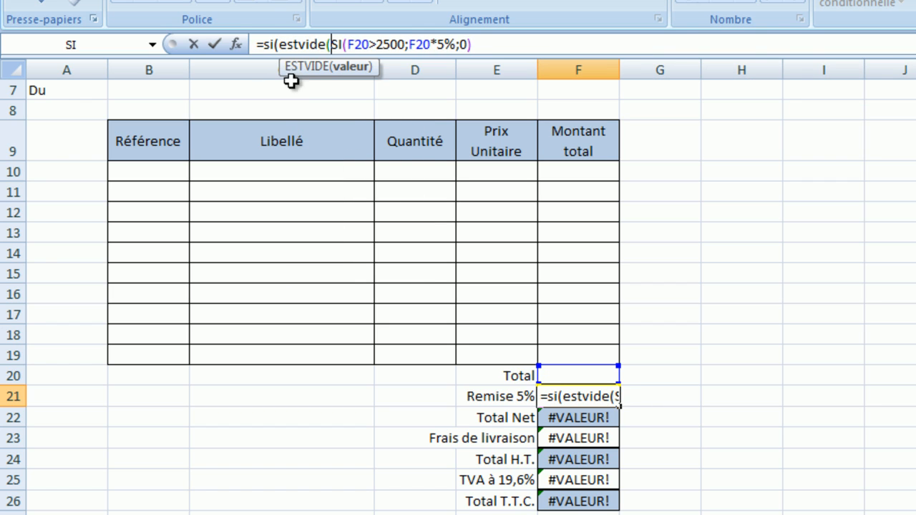
click(141, 168)
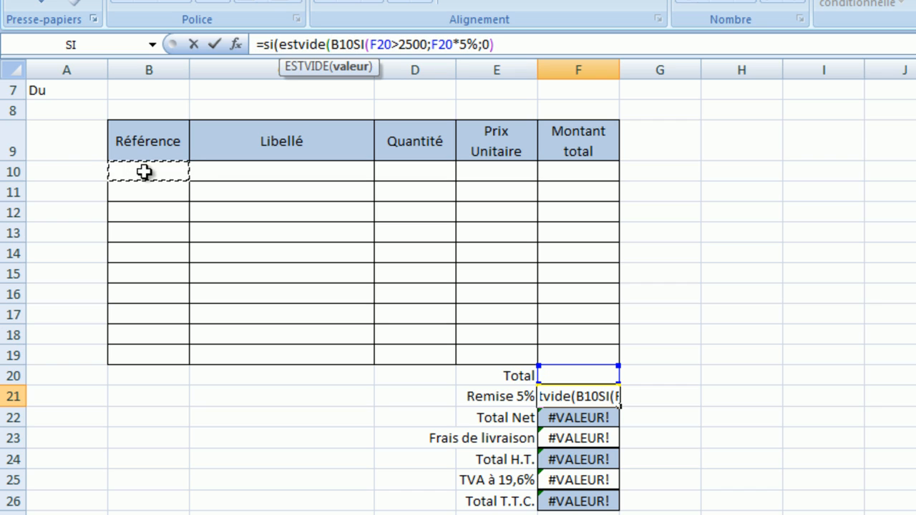
text())
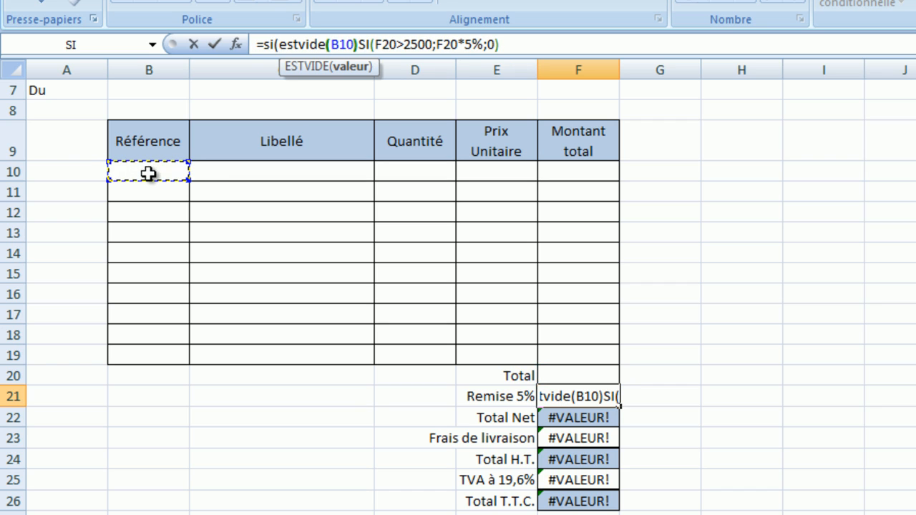
text(;"")
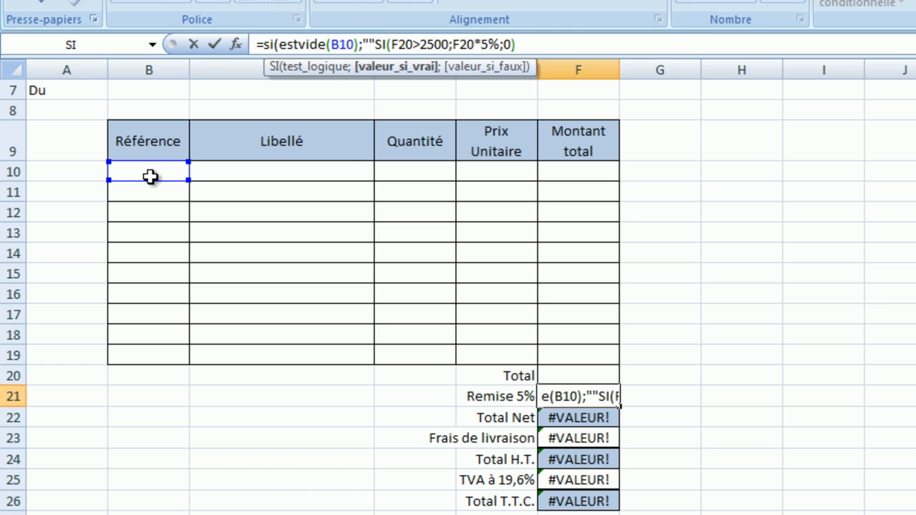
text(;)
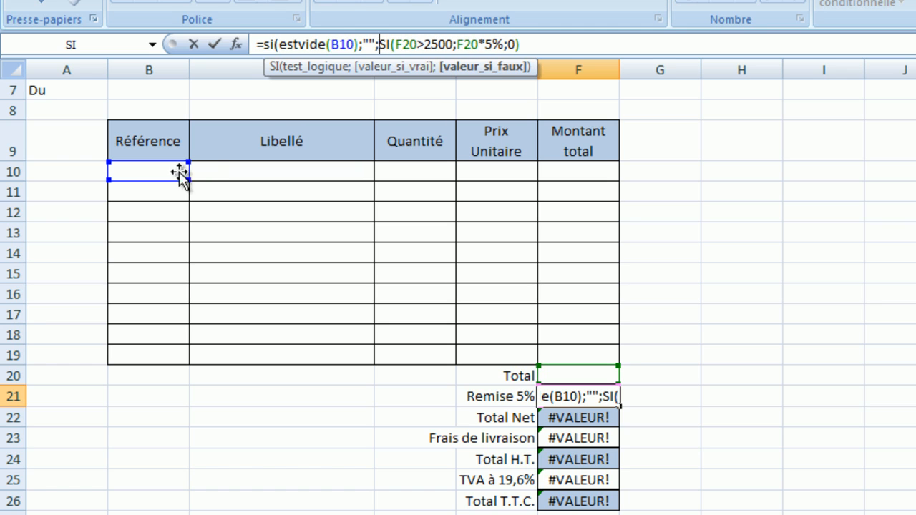
click(544, 46)
text())
key(Return)
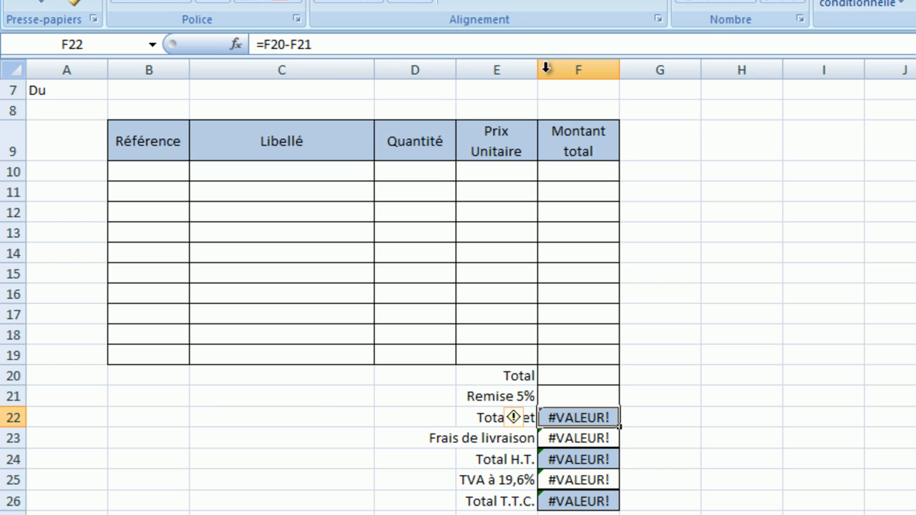
Wrap the Total Net formula in F22 in the blank test on the first reference, giving =SI(ESTVIDE(B10);"";F20-F21).
click(257, 45)
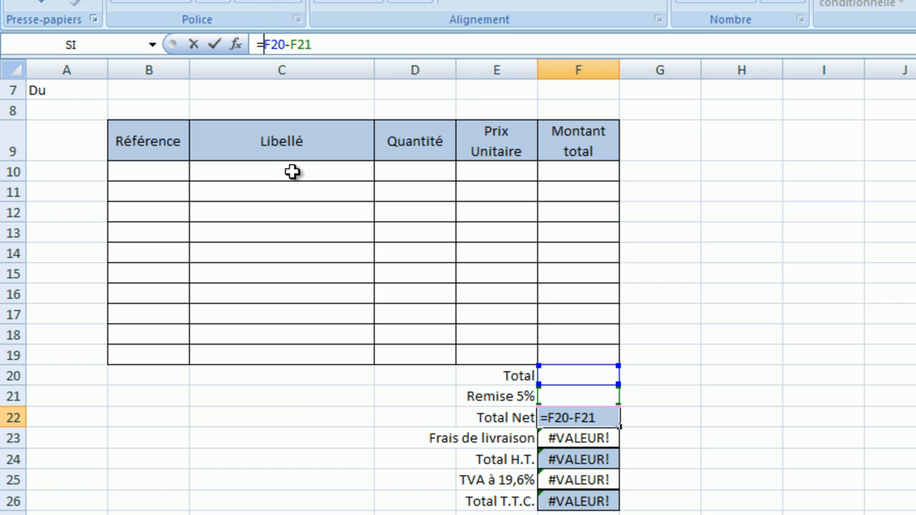
text(si()
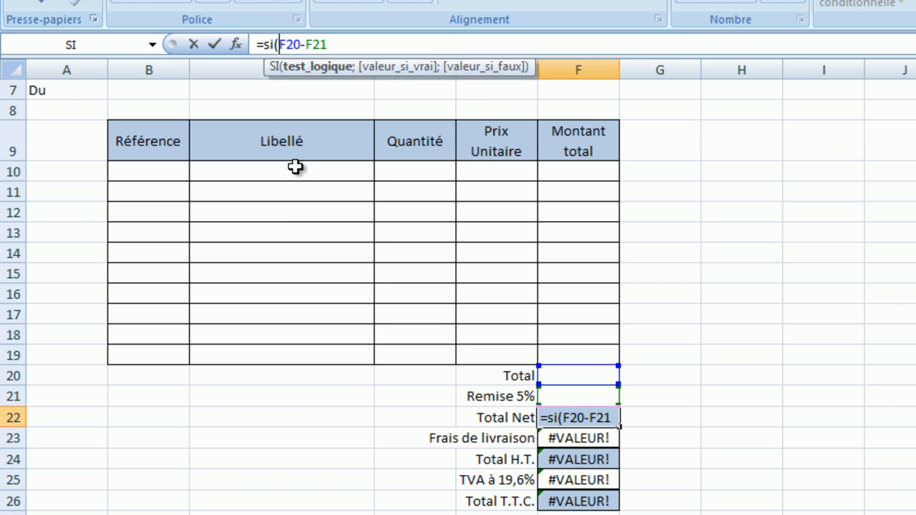
text(est)
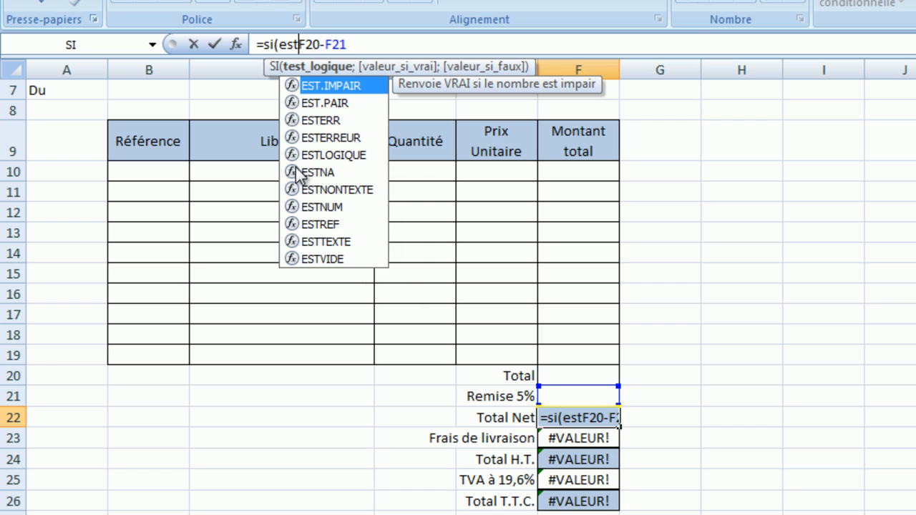
text(vide)
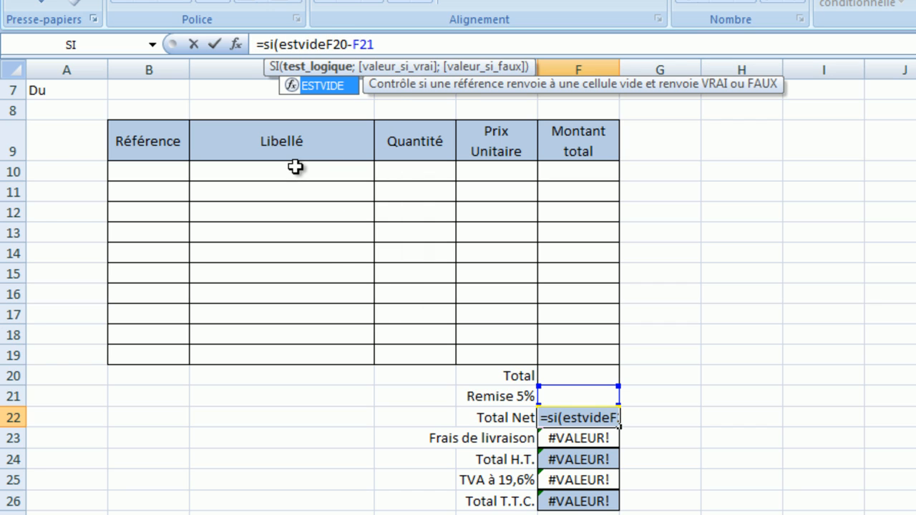
text(()
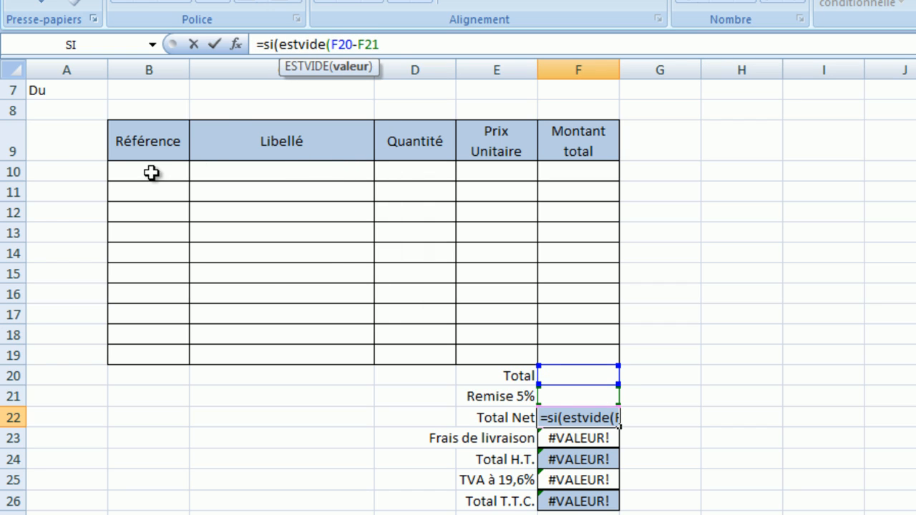
click(151, 172)
text())
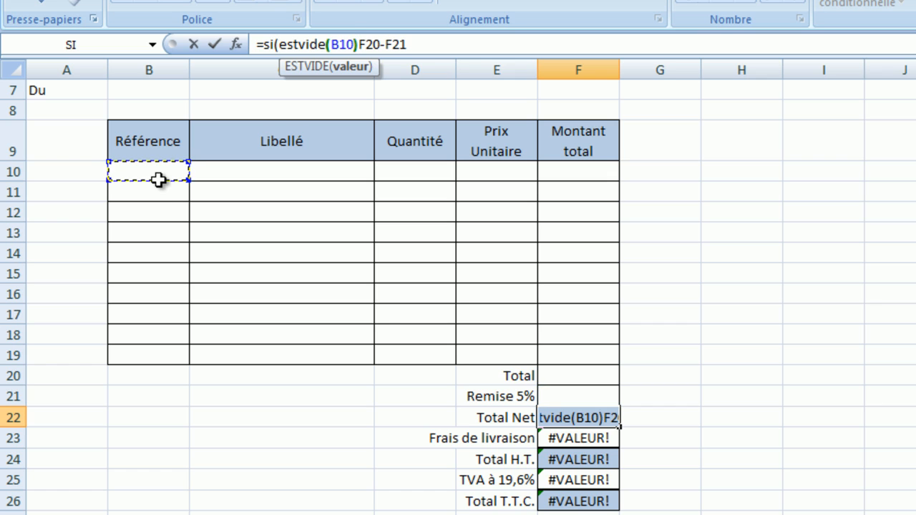
text(;)
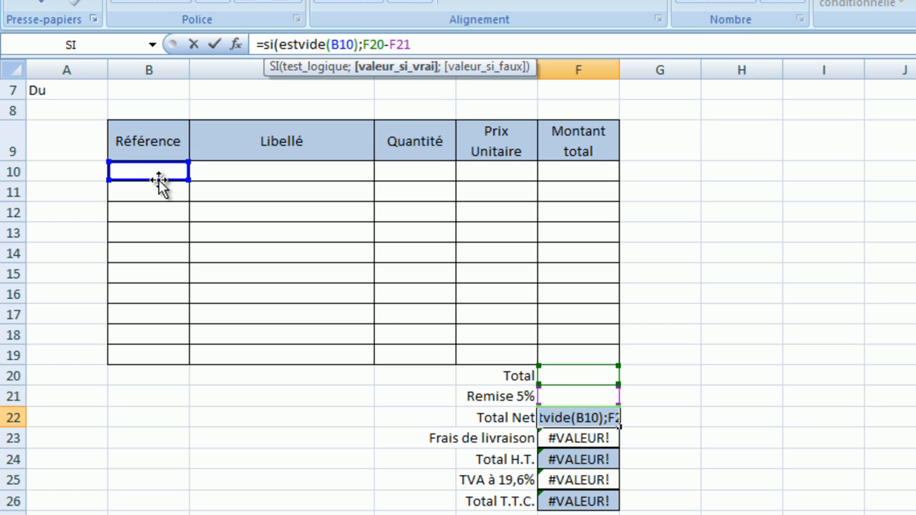
text("")
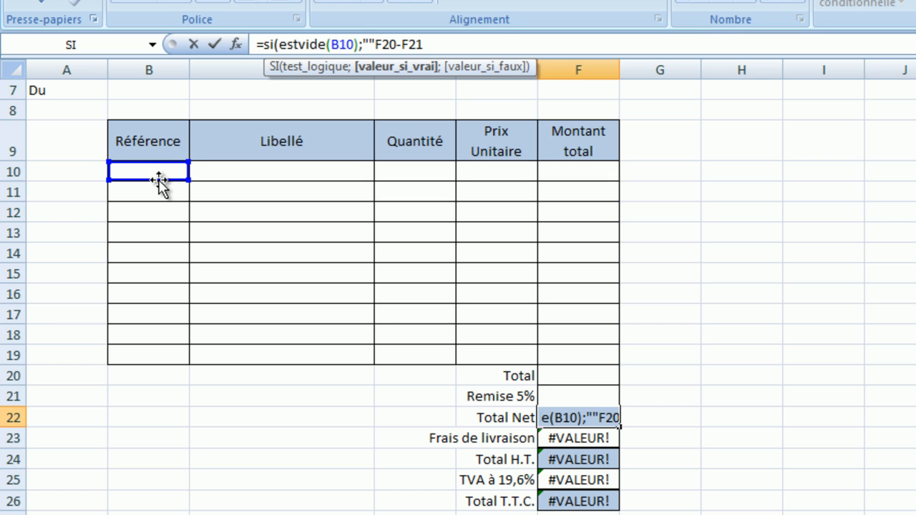
text(;)
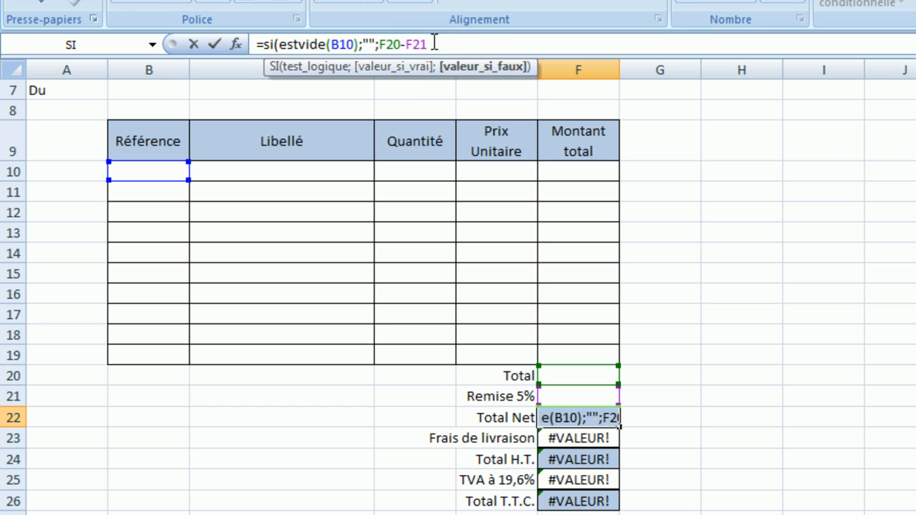
text())
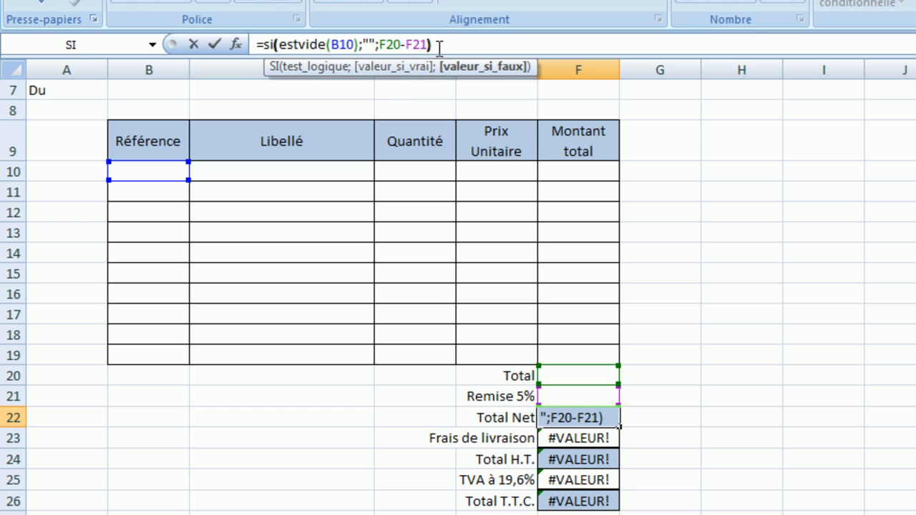
key(Return)
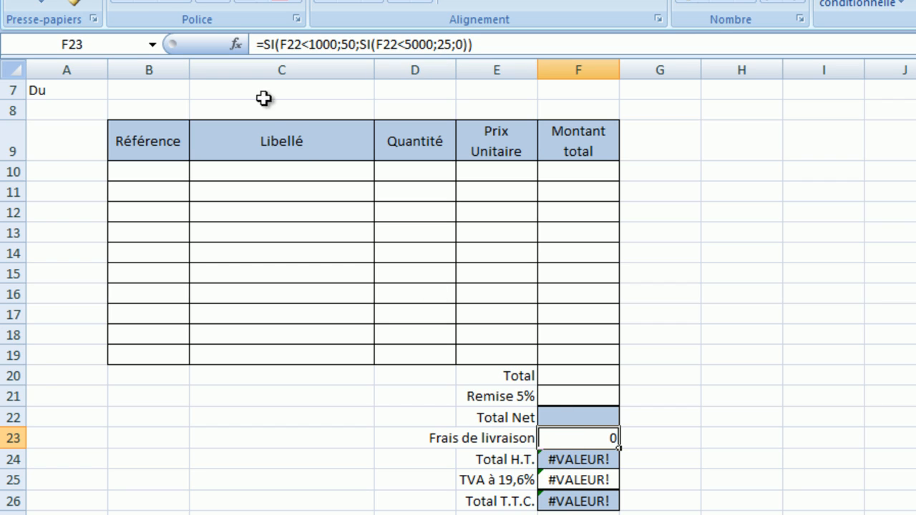
Wrap the Frais de livraison formula in F23 in the same blank test, giving =SI(ESTVIDE(B10);"";SI(F22<1000;50;SI(F22<5000;25;0))).
click(263, 44)
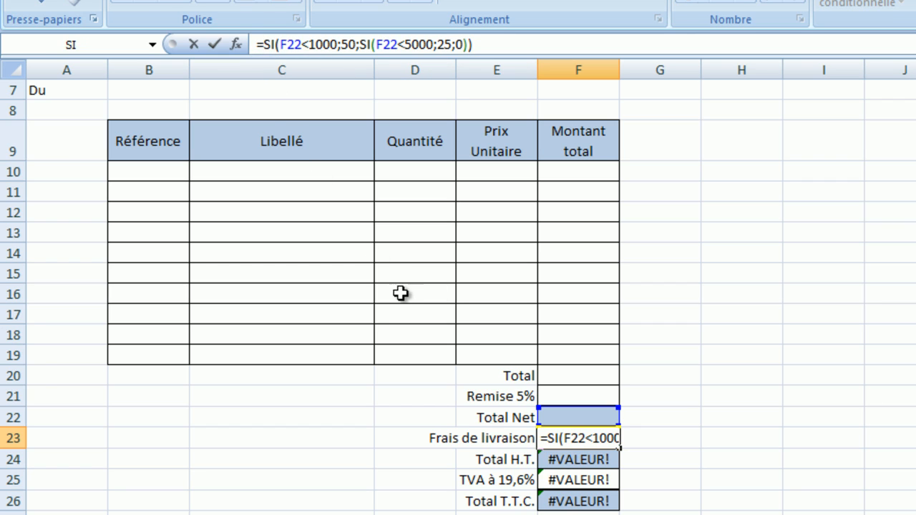
text(si()
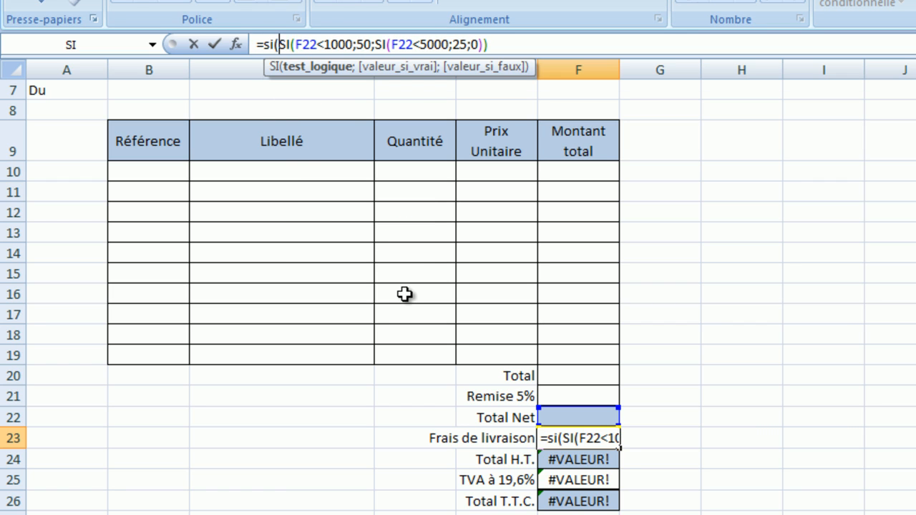
text(estvid)
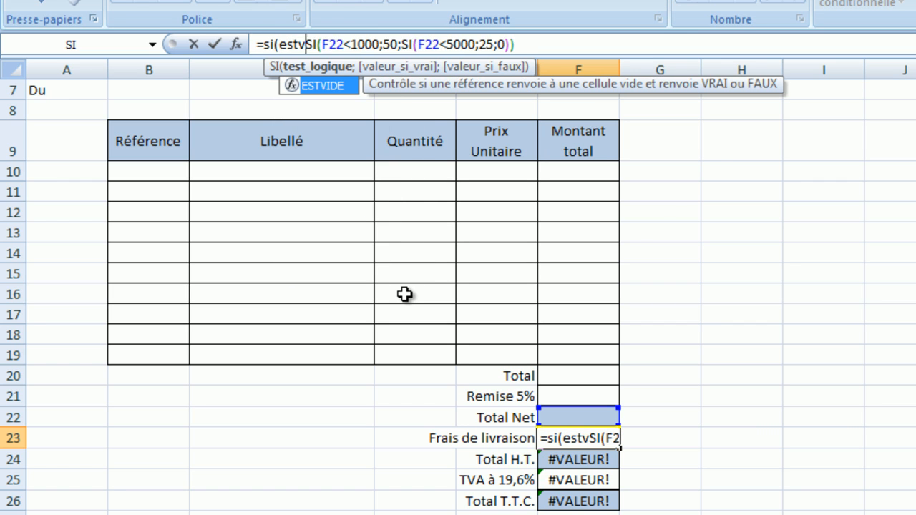
text(e()
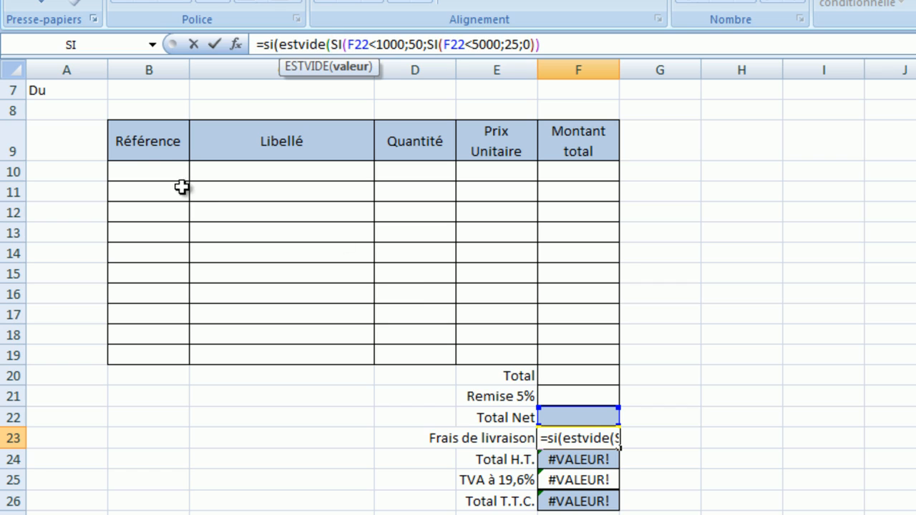
click(149, 170)
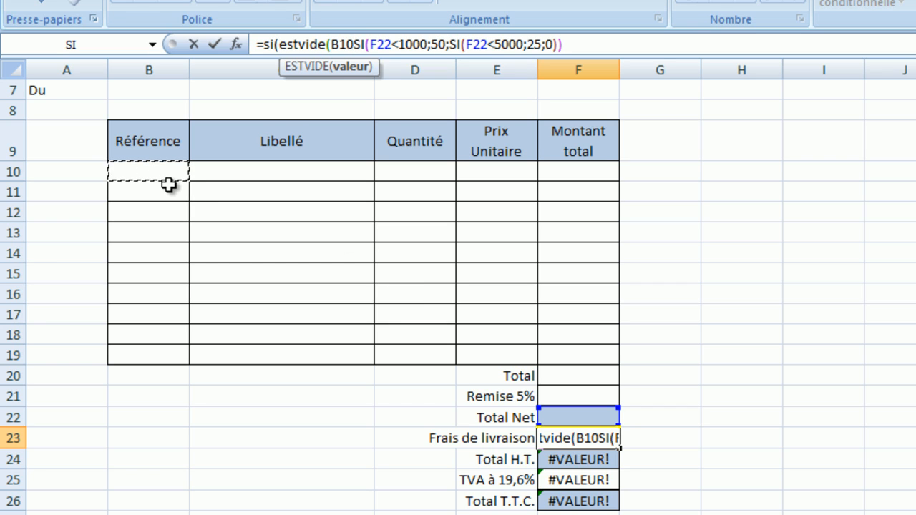
text())
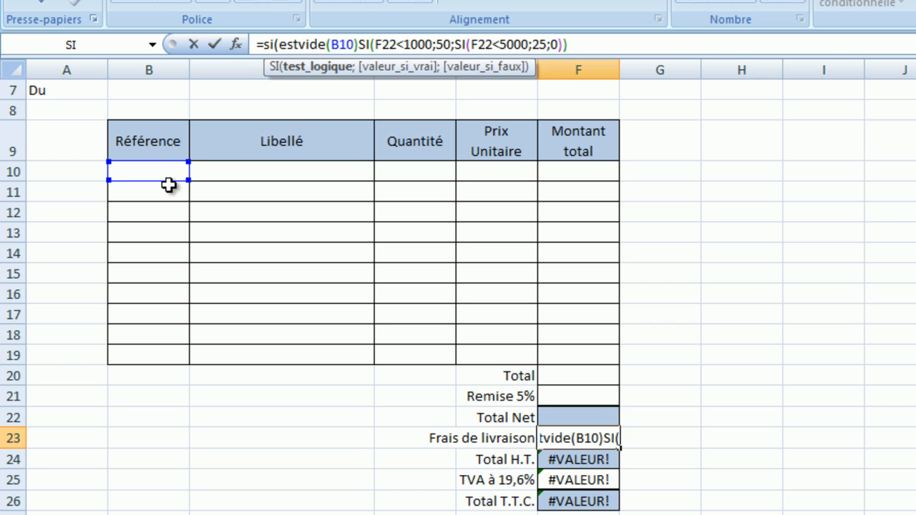
text(;)
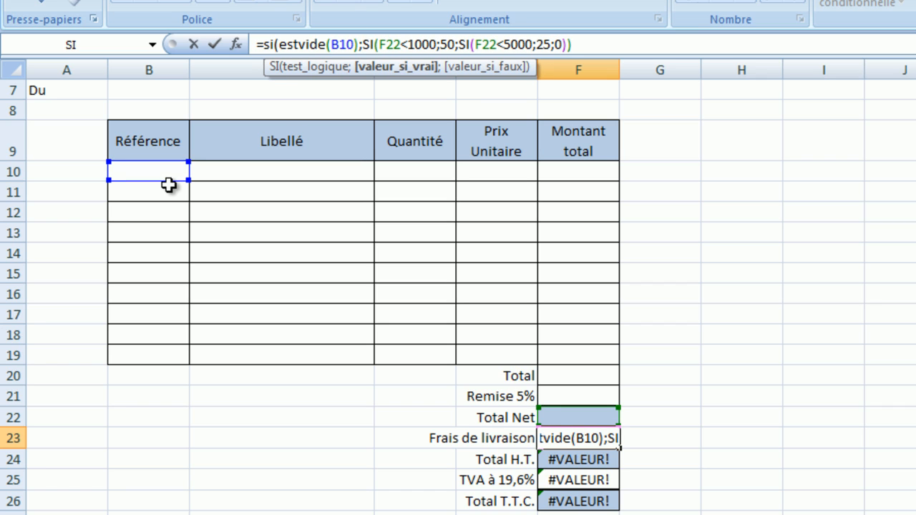
text("")
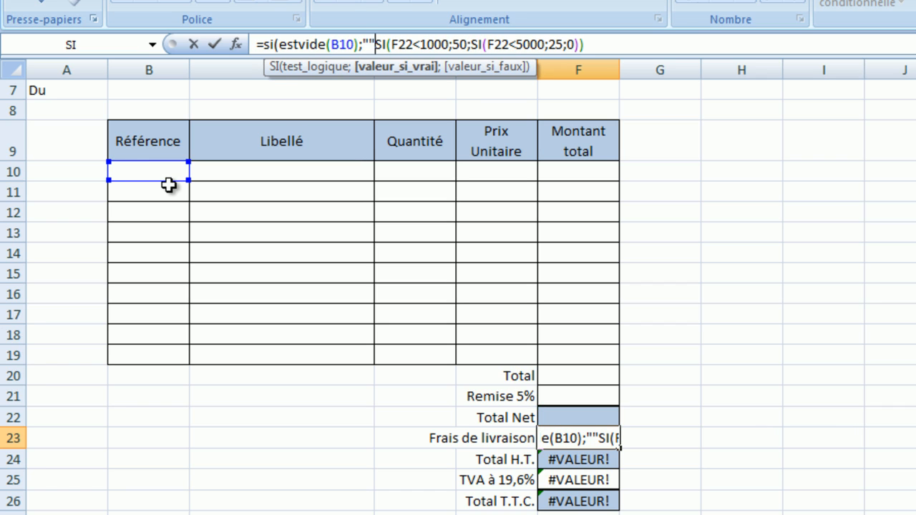
text(;)
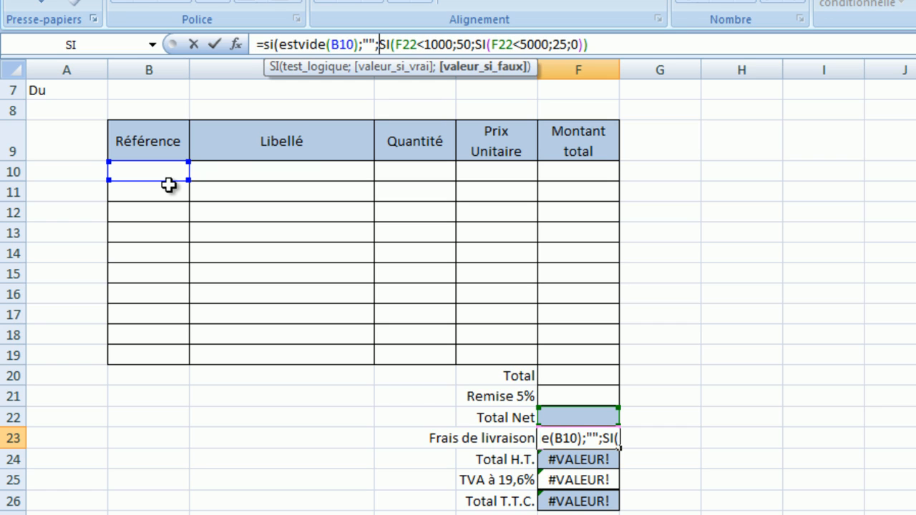
click(598, 47)
text())
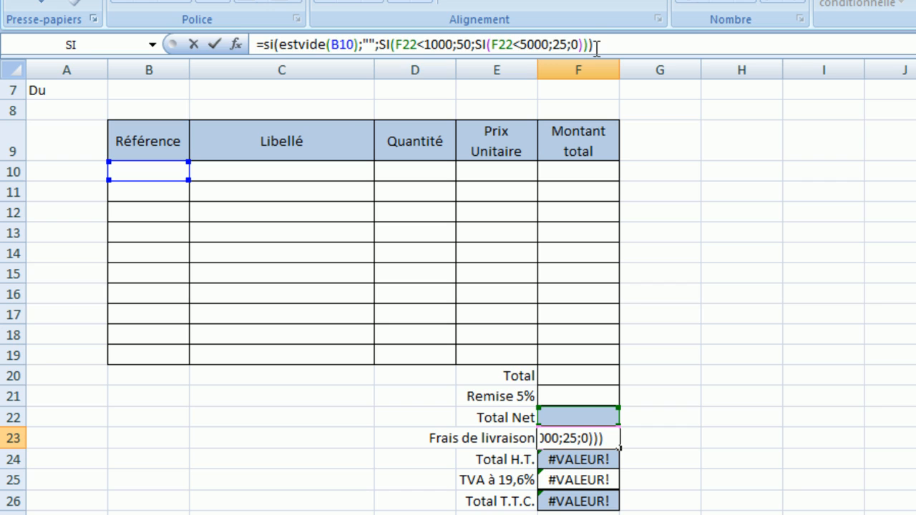
key(Return)
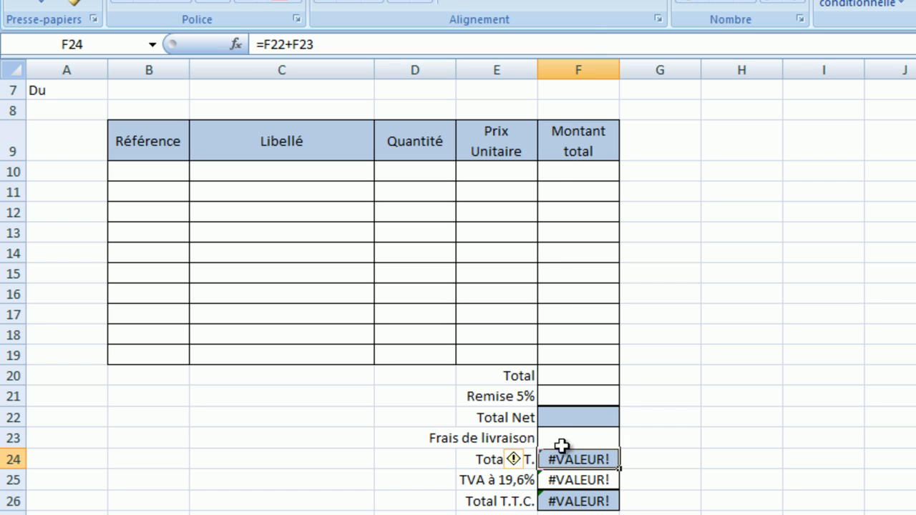
Wrap the Total H.T. formula in F24 in the blank test on B10, giving =SI(ESTVIDE(B10);"";F22+F23).
click(262, 44)
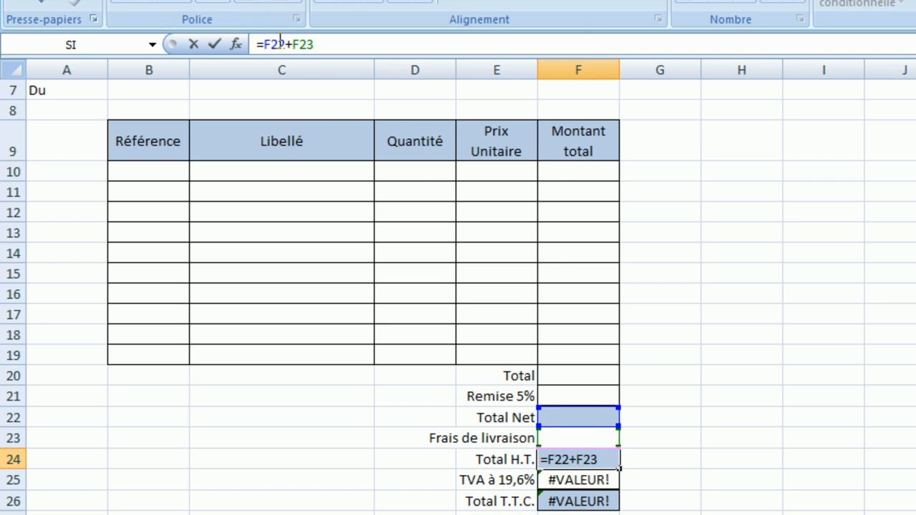
text(si()
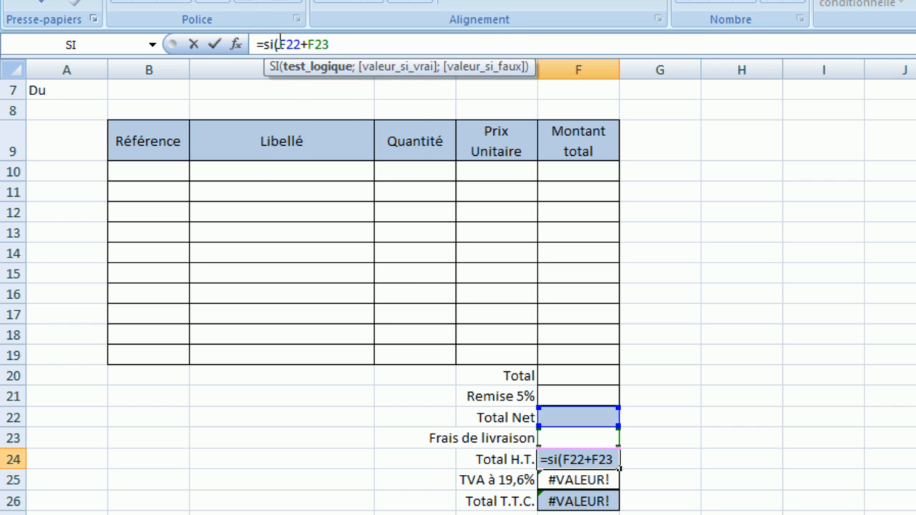
text(est)
text(vide)
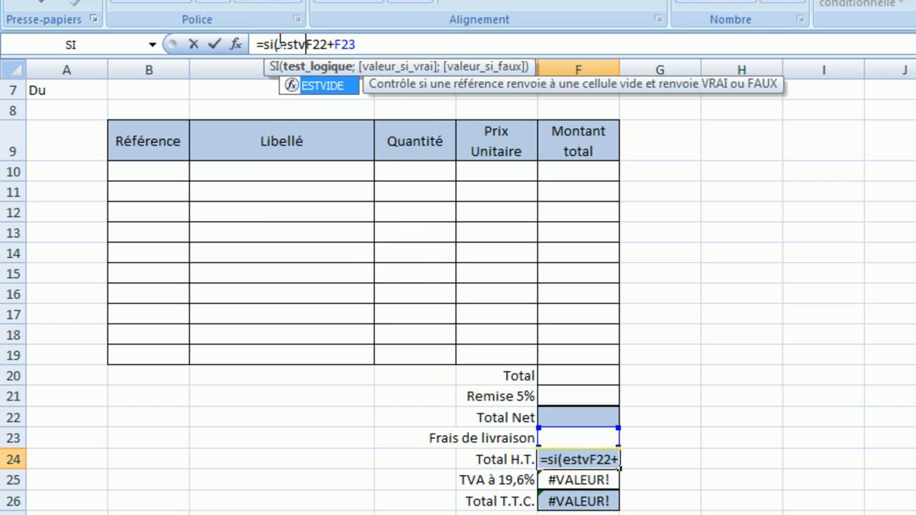
text(()
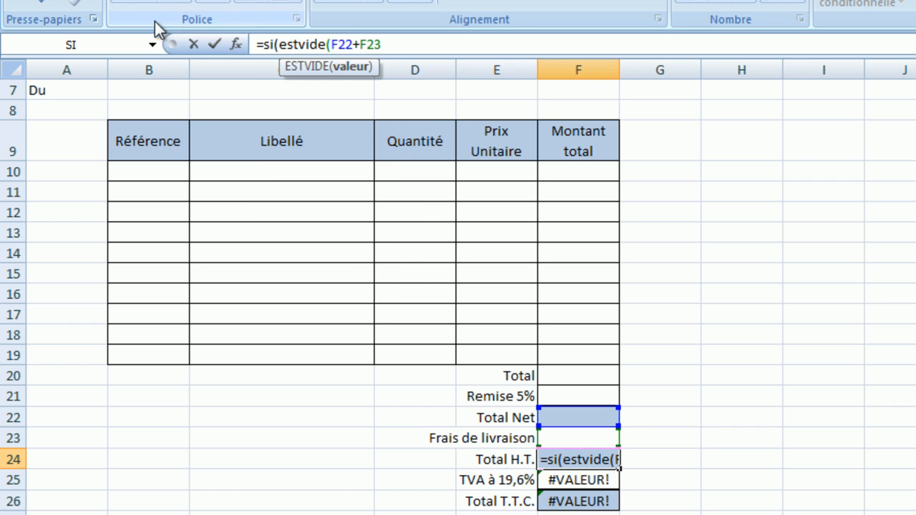
click(150, 170)
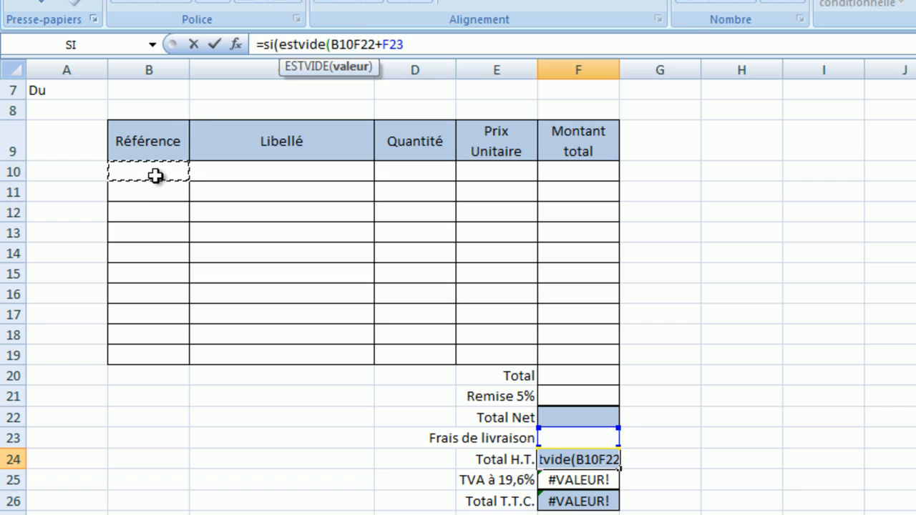
text();)
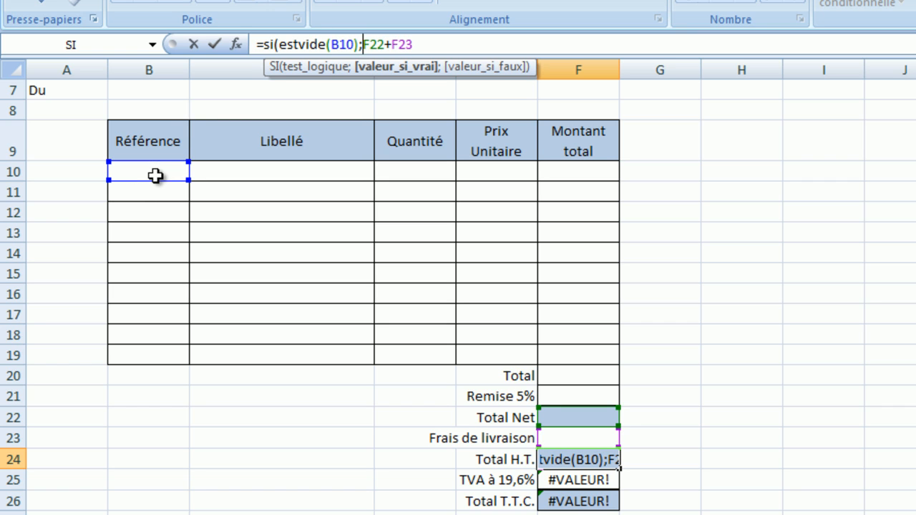
text("")
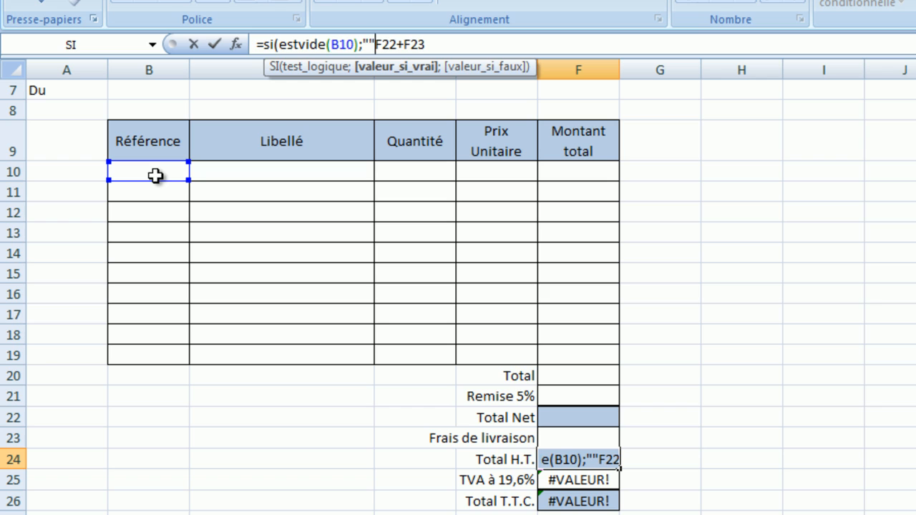
text(;)
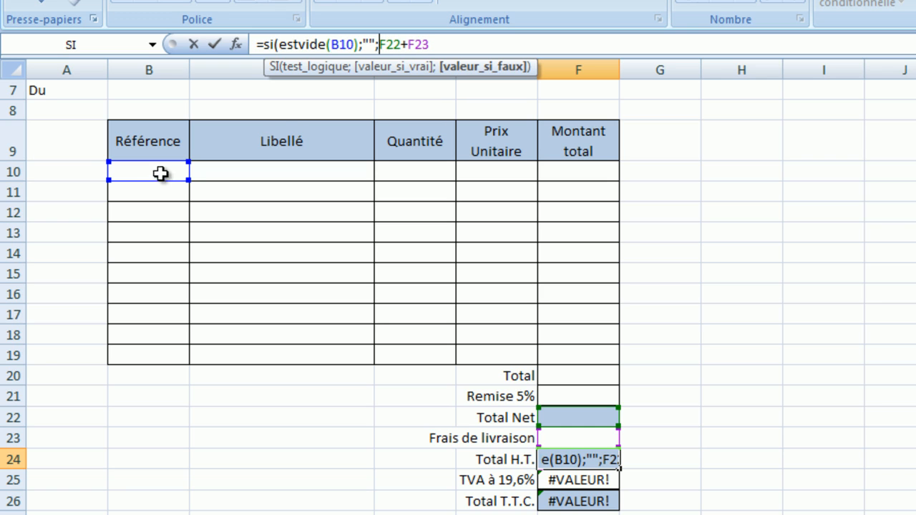
click(439, 43)
text())
key(Return)
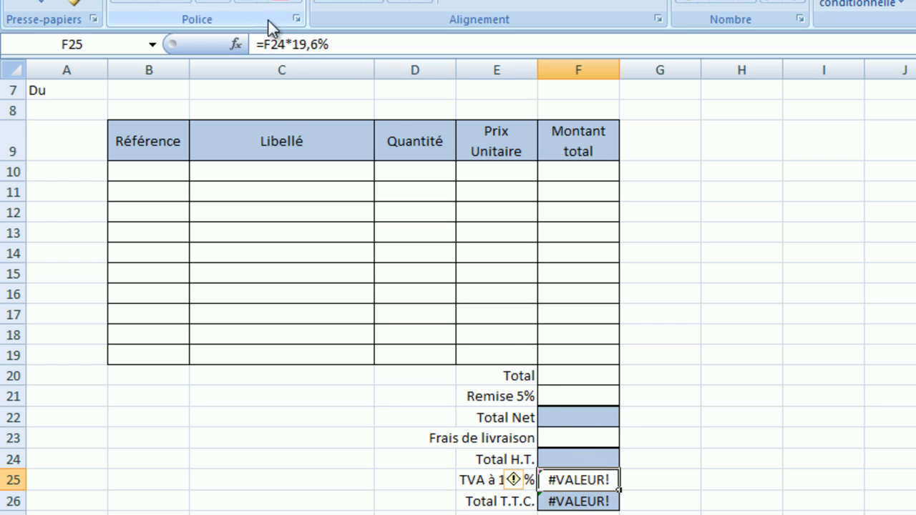
Wrap the TVA à 19,6% formula in F25 in the blank test on B10, giving =SI(ESTVIDE(B10);"";F24*19,6%).
click(278, 46)
text(si(e)
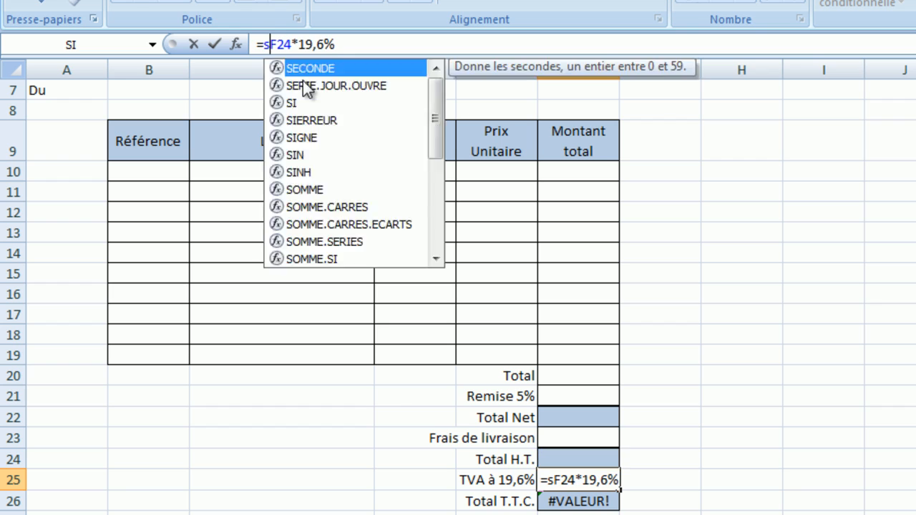
text(stvide)
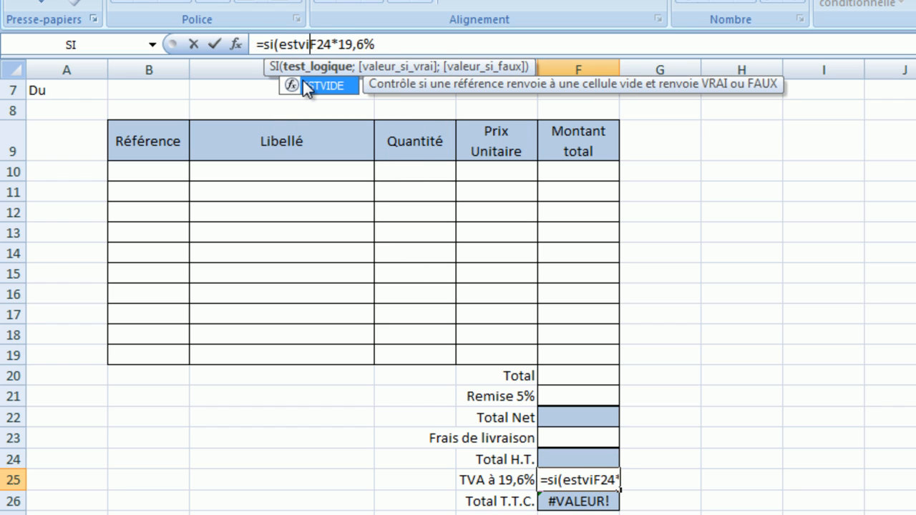
text(()
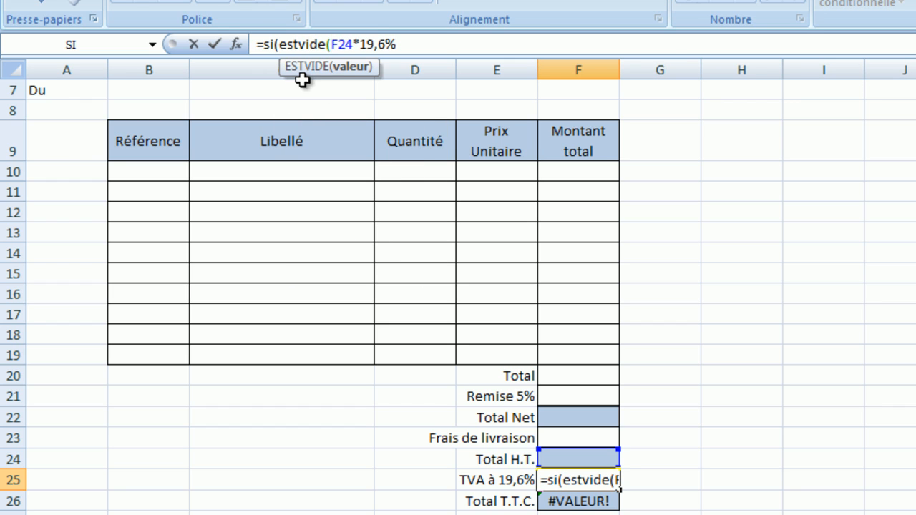
click(124, 176)
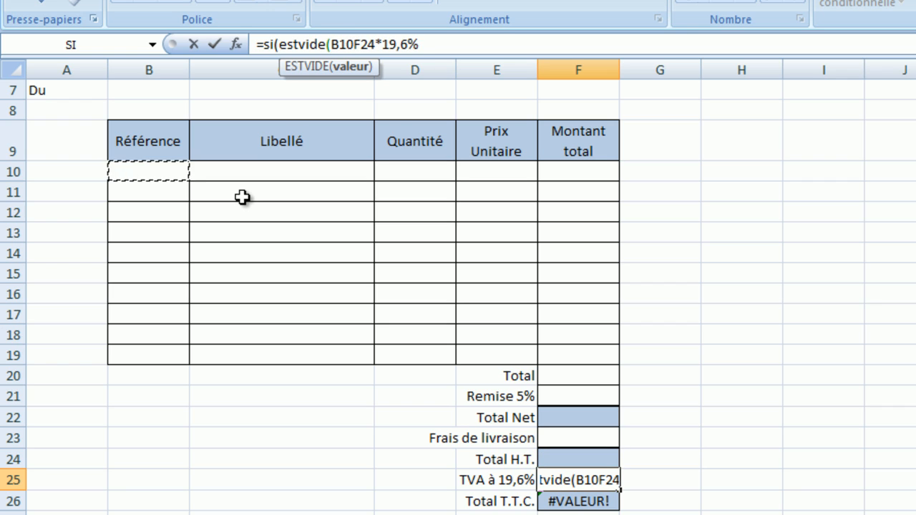
text();)
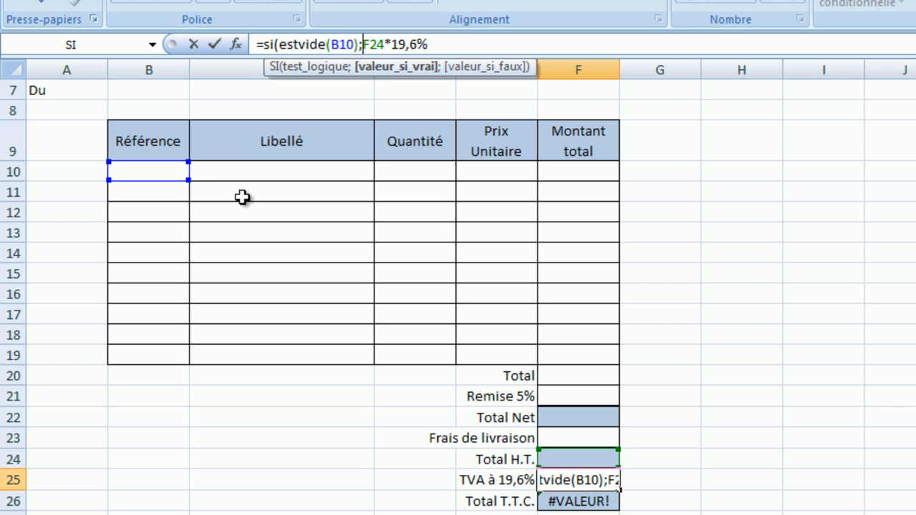
text("")
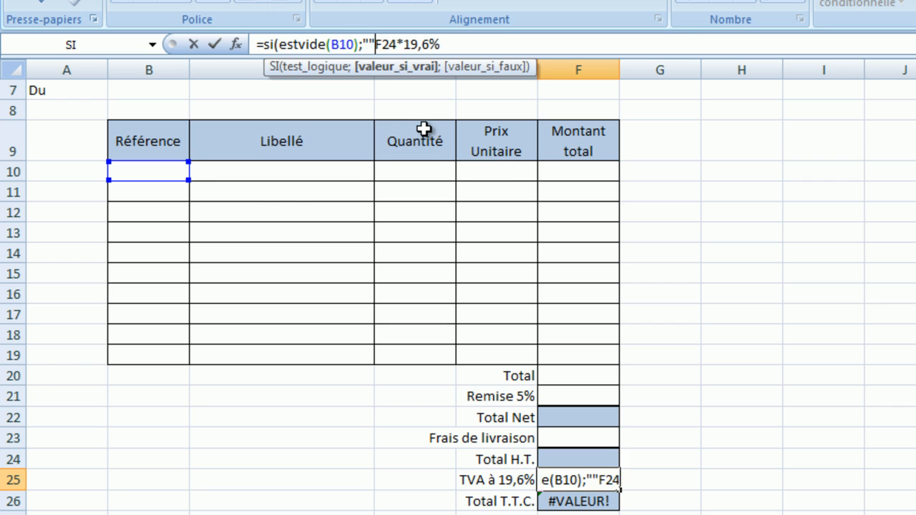
text(;)
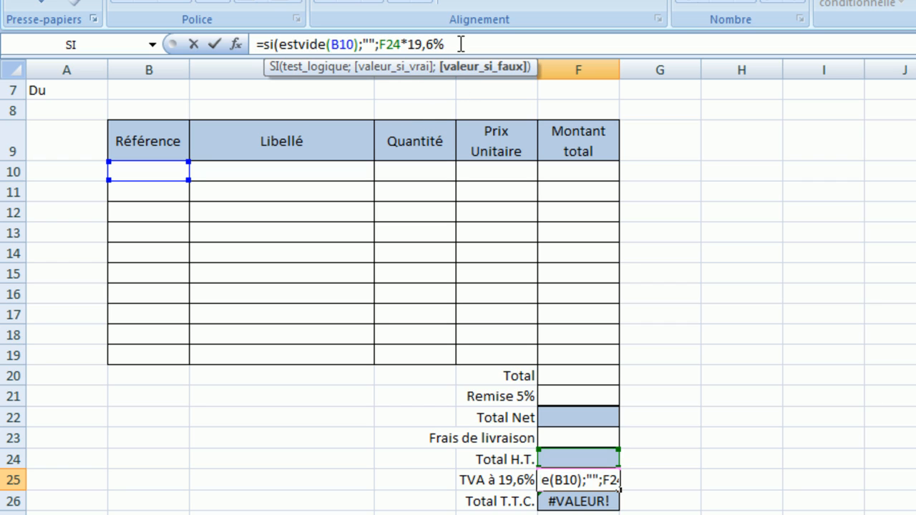
text())
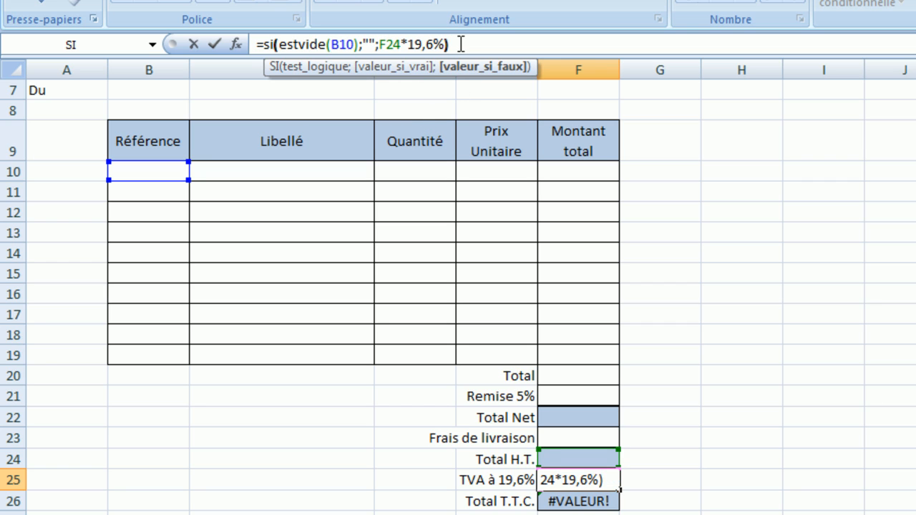
key(Return)
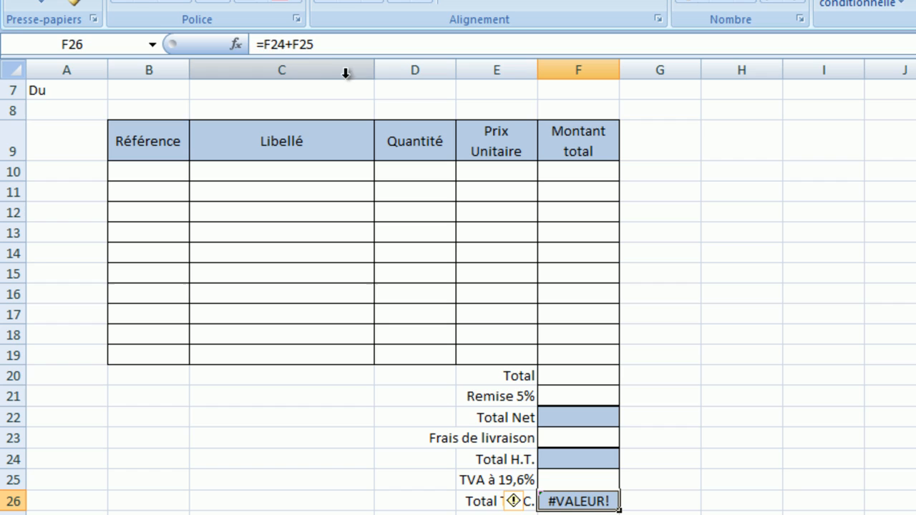
Wrap the Total T.T.C. formula in F26 in the same blank test, giving =SI(ESTVIDE(B10);"";F24+F25).
click(264, 44)
text(si(estvide)
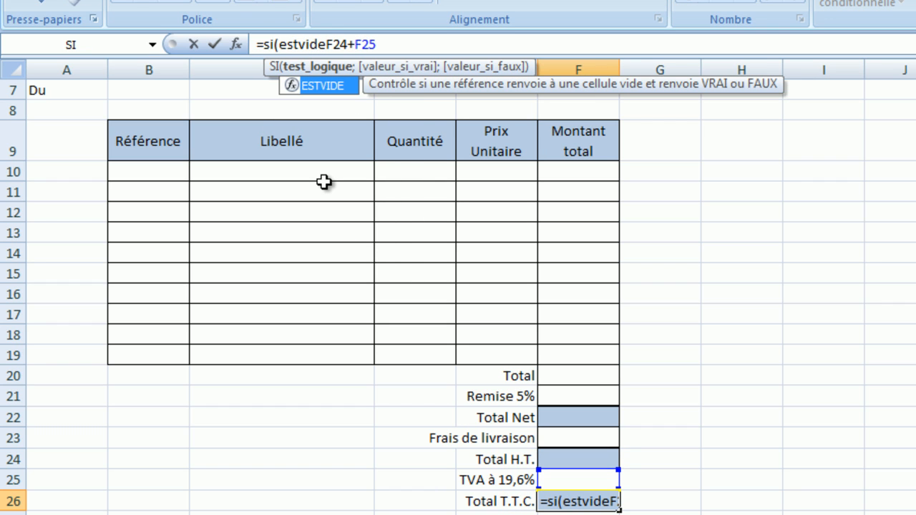
text(()
click(153, 172)
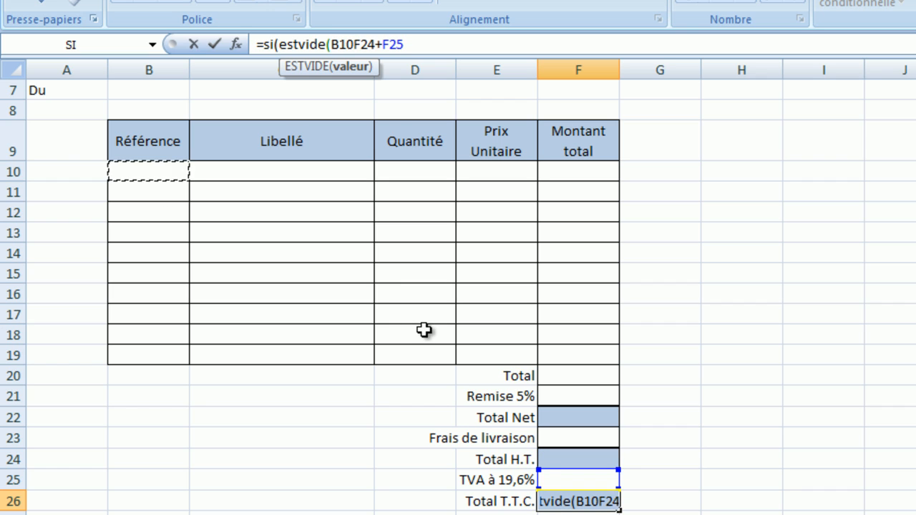
text())
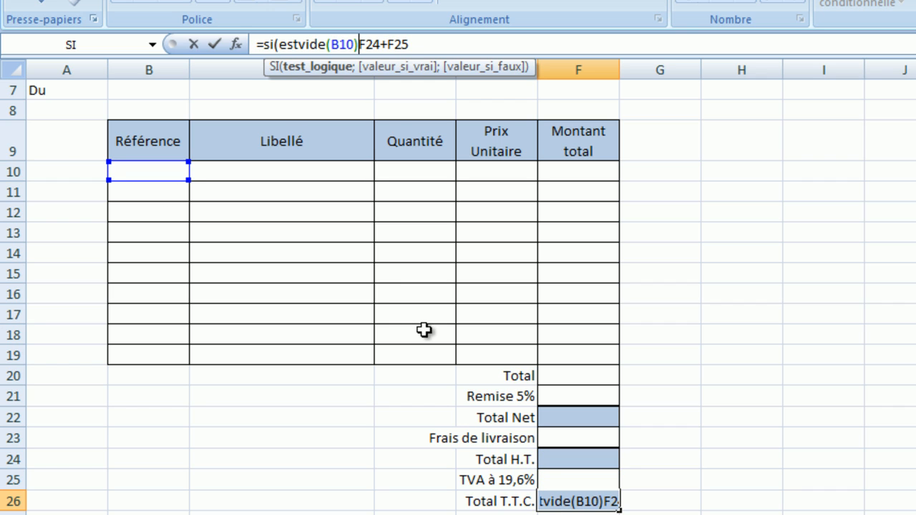
text(;"")
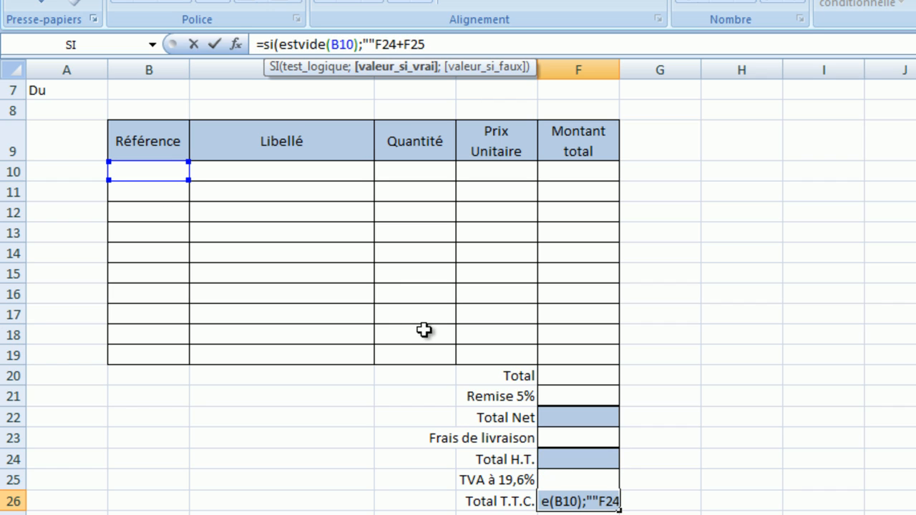
text(;)
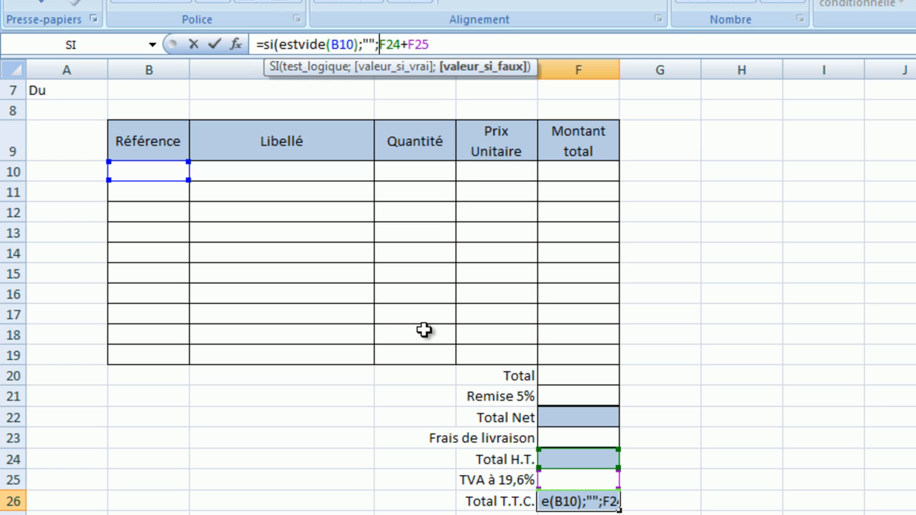
click(447, 44)
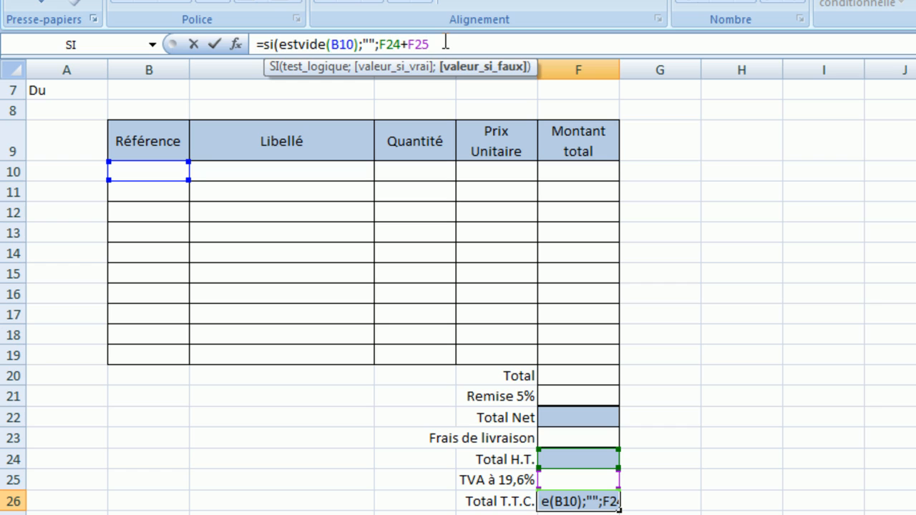
text())
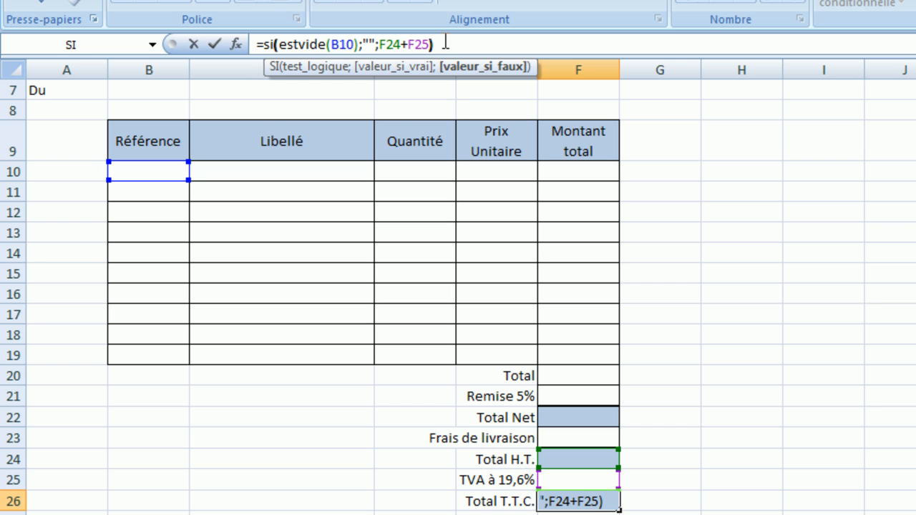
key(Return)
key(Left)
key(Left)
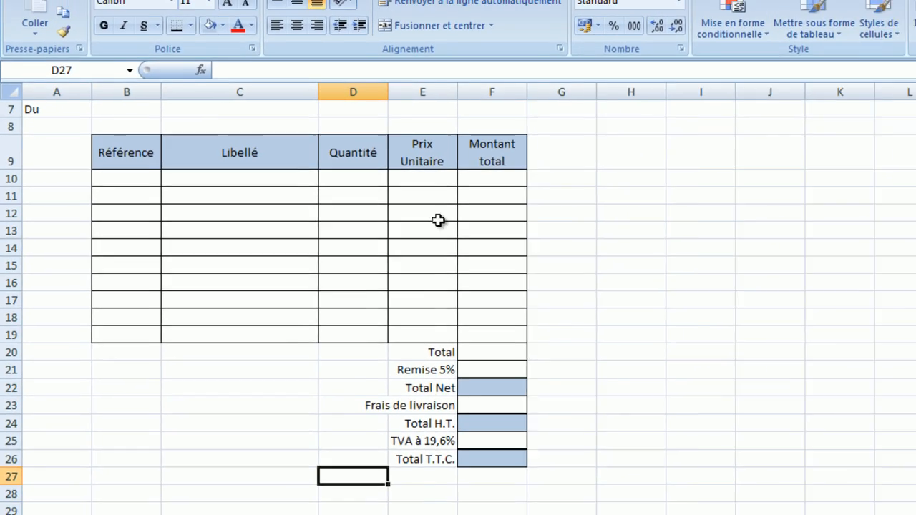
Rename the invoice sheet Feuil1 as "Modèle".
scroll(240, 237, up, 2)
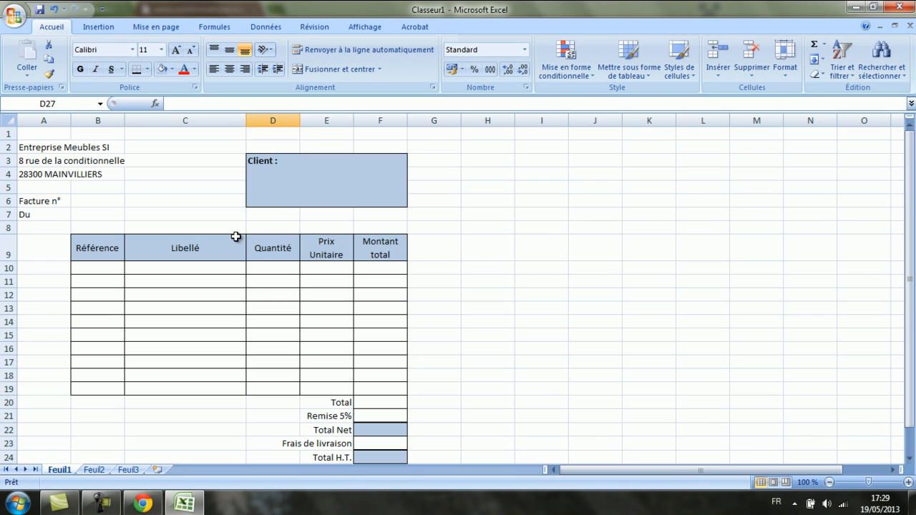
scroll(235, 236, down, 1)
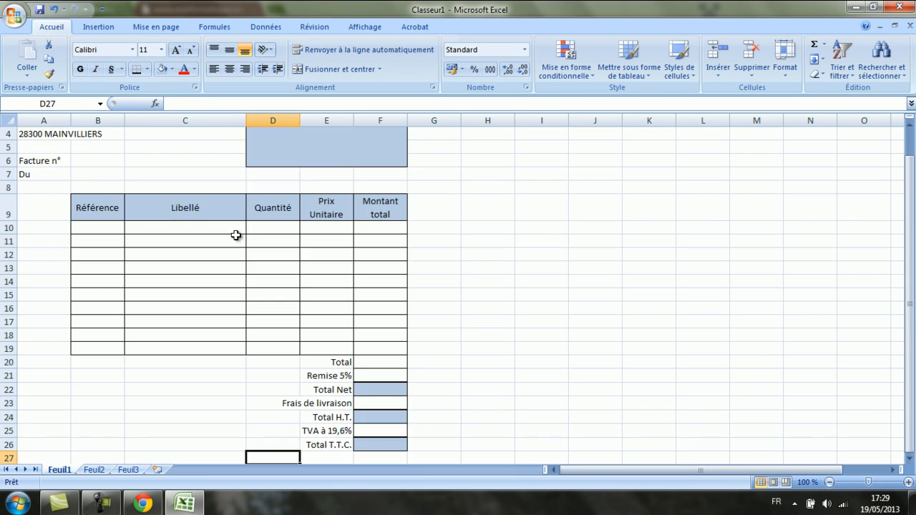
scroll(235, 236, up, 1)
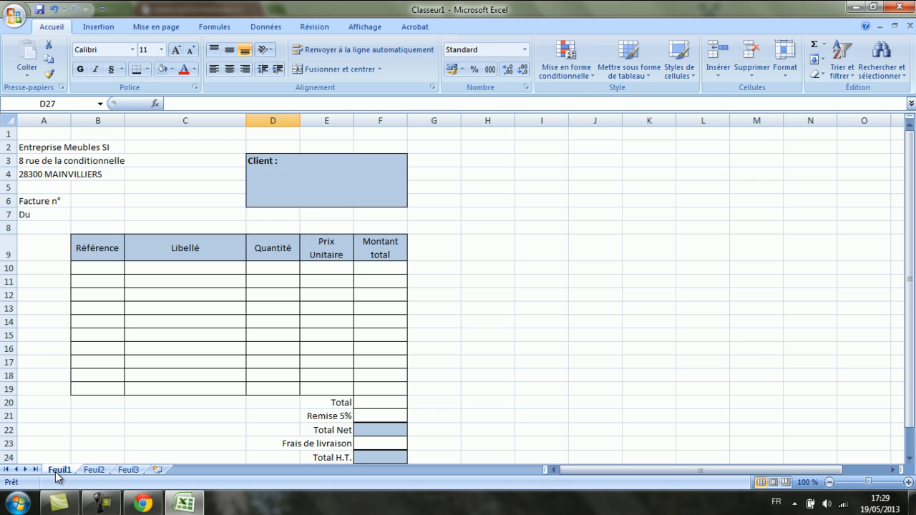
scroll(158, 234, down, 1)
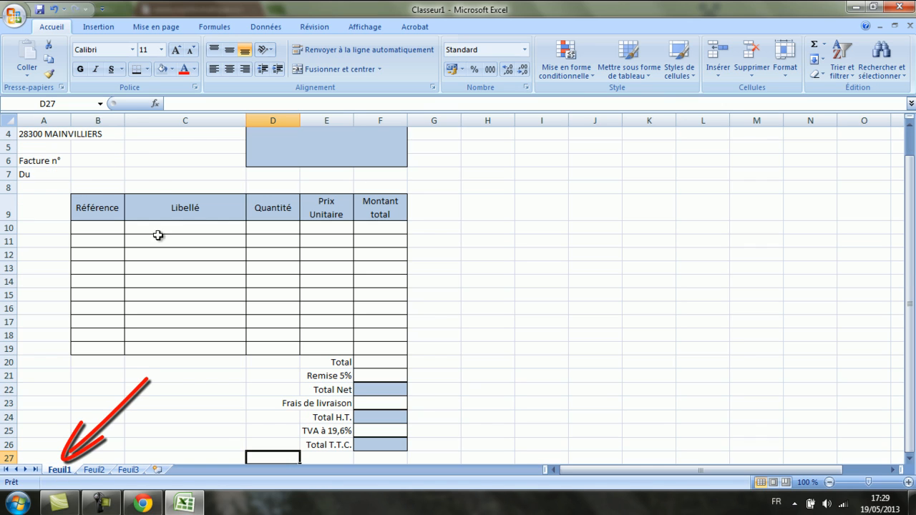
double_click(65, 471)
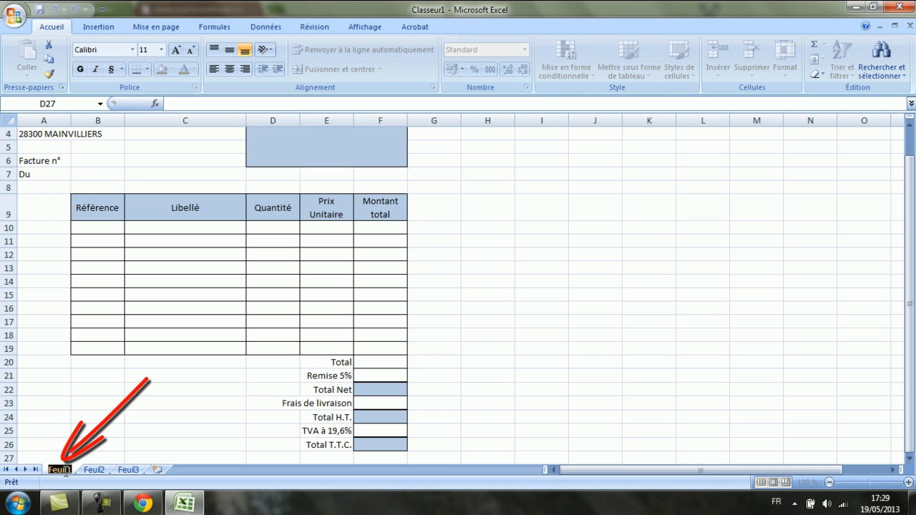
text(M)
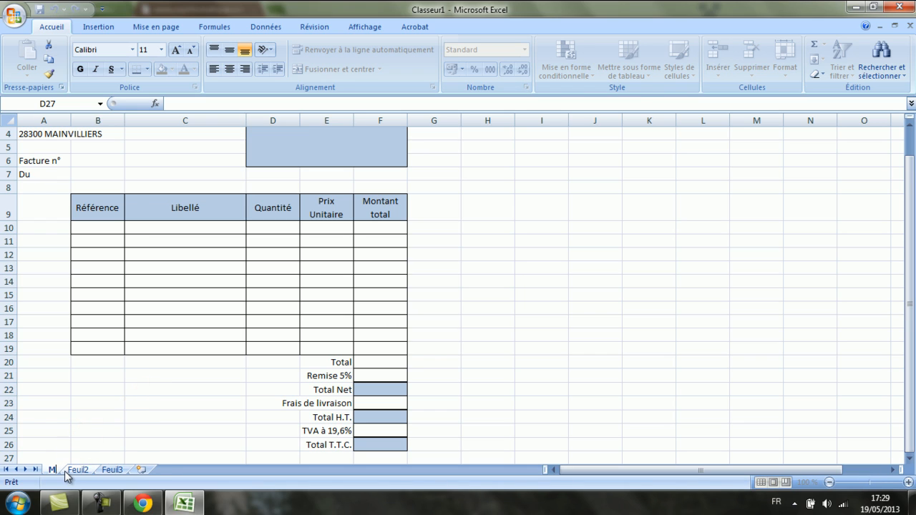
text(odele)
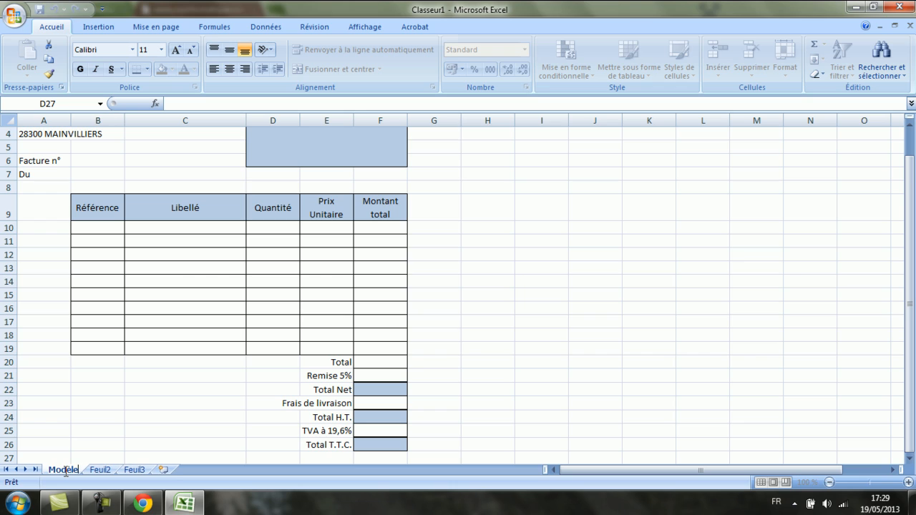
click(127, 444)
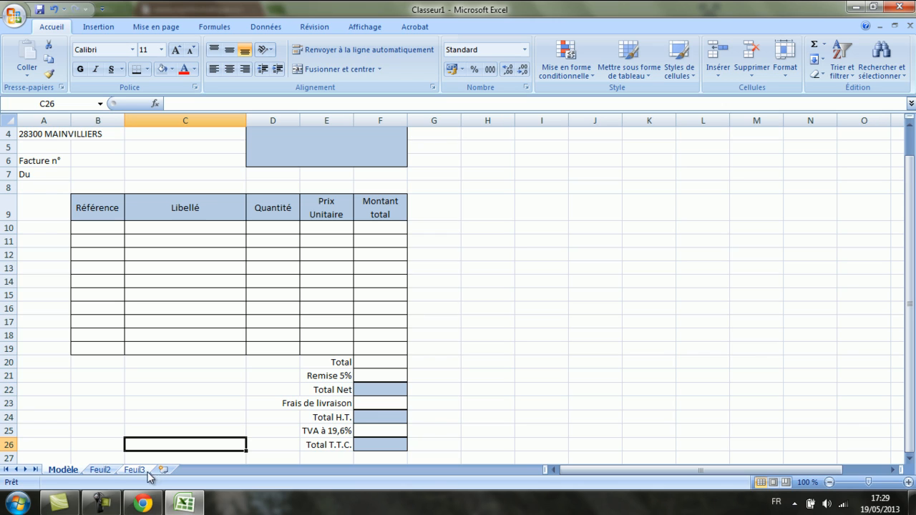
Save the file as an Excel workbook named "Meubles SI - Corrigé" in the folder 2013 INSTEP > MJINFORMATIQUE > Exercice EXCEL.
scroll(226, 404, up, 1)
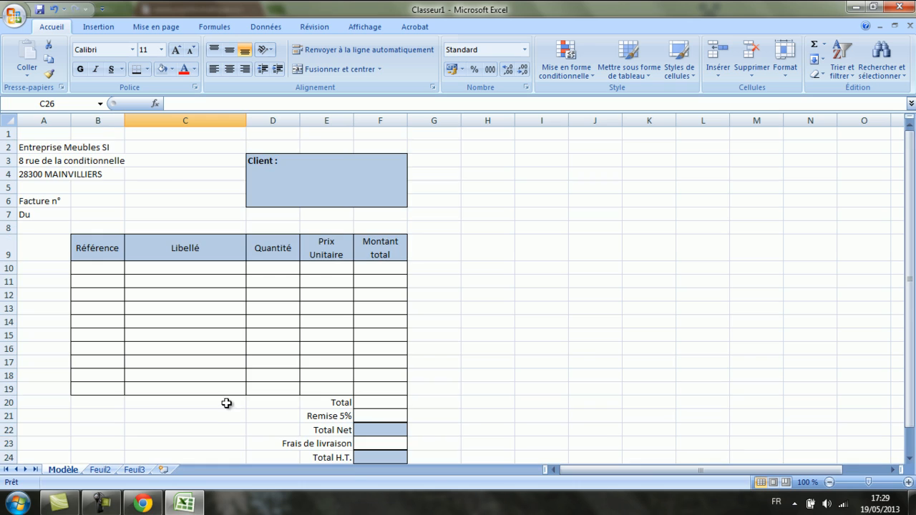
click(17, 25)
click(58, 136)
double_click(152, 203)
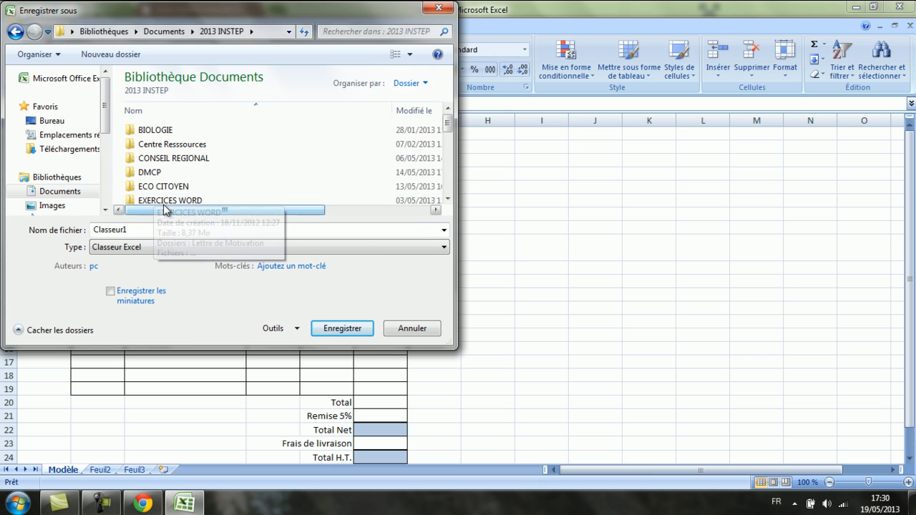
scroll(163, 199, down, 1)
scroll(165, 195, down, 2)
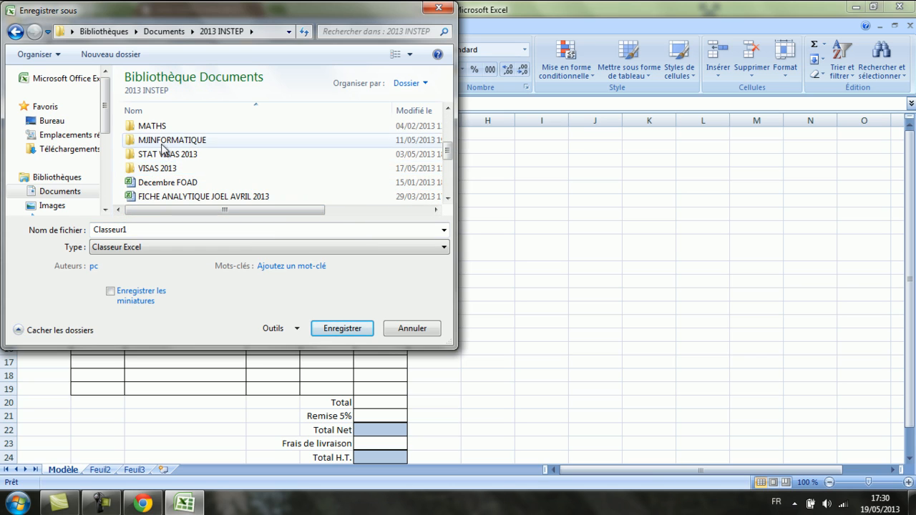
double_click(168, 142)
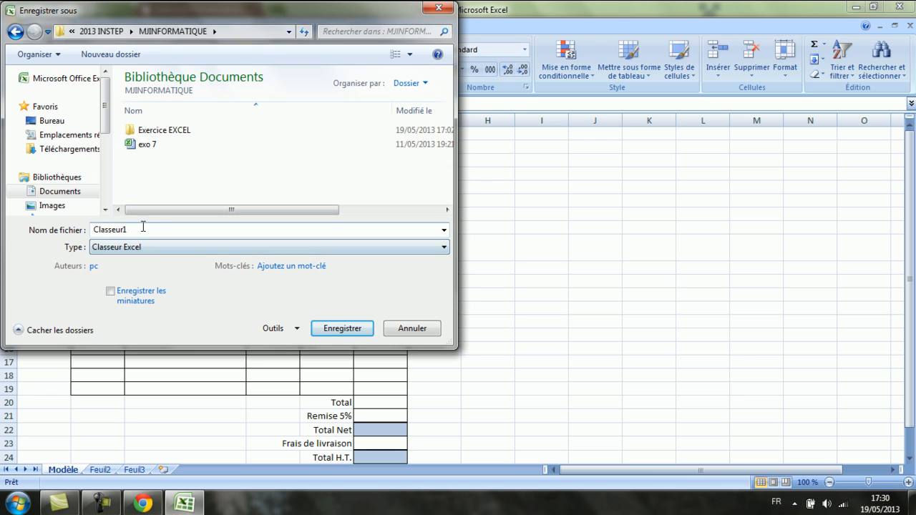
double_click(154, 130)
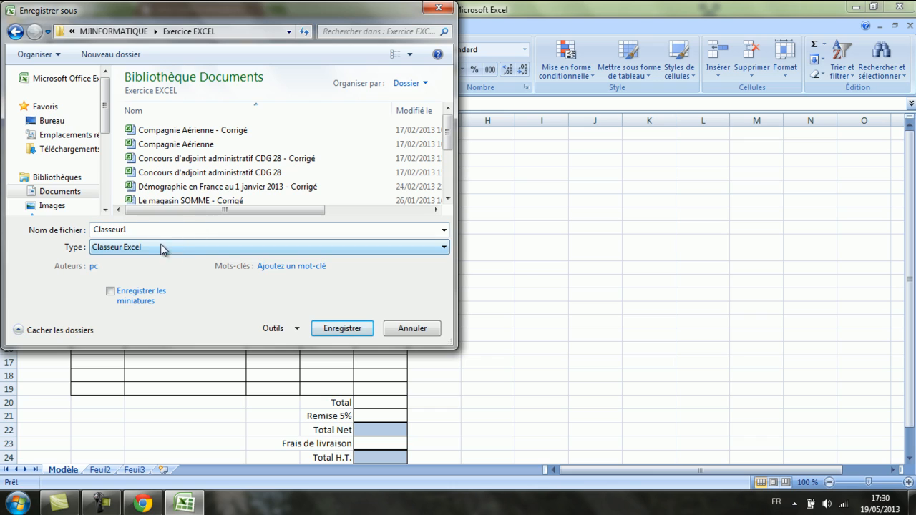
drag(136, 230, 8, 236)
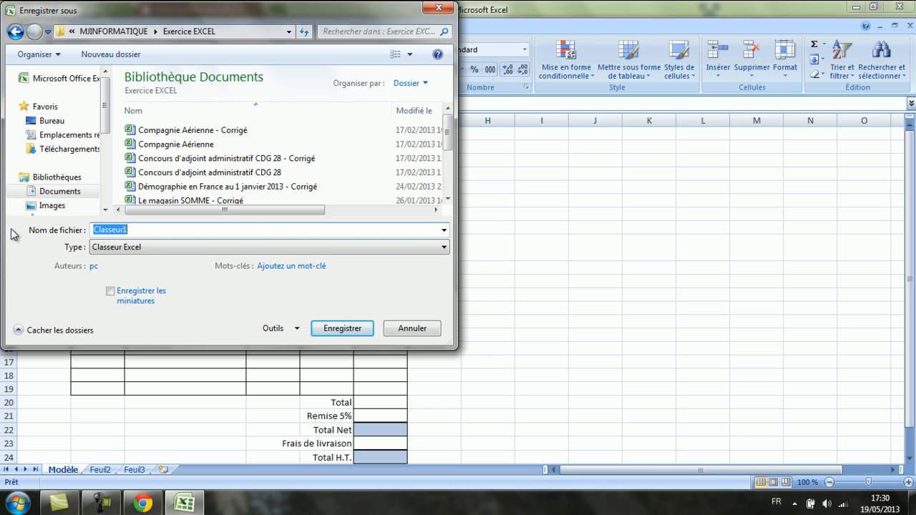
text(Meubles SI - Corrigé)
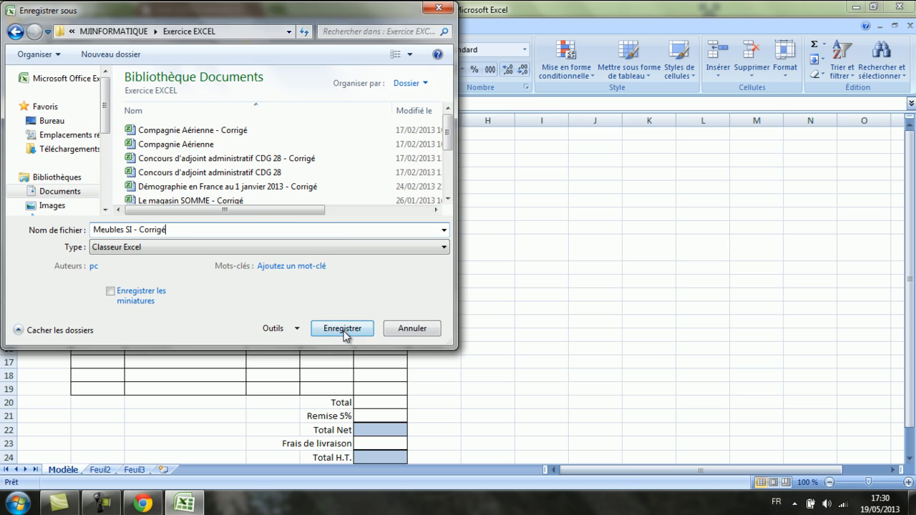
click(342, 330)
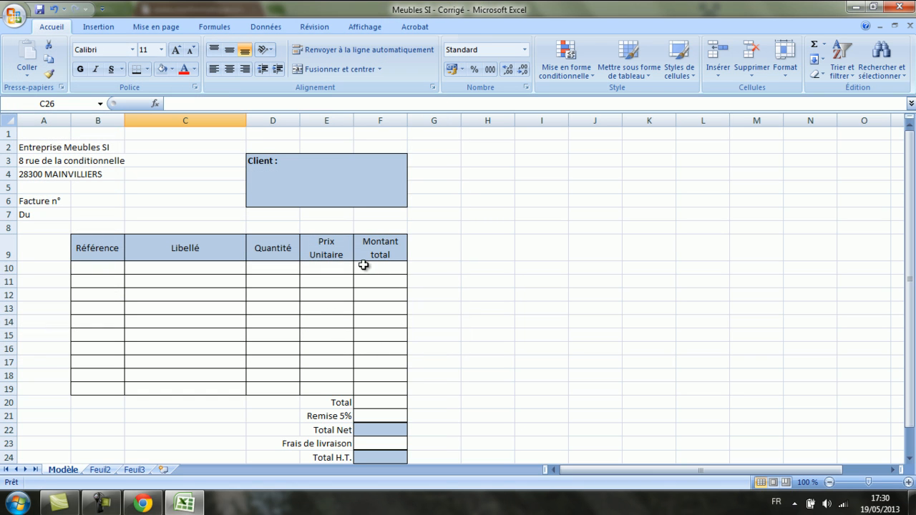
scroll(416, 258, down, 6)
scroll(79, 253, up, 6)
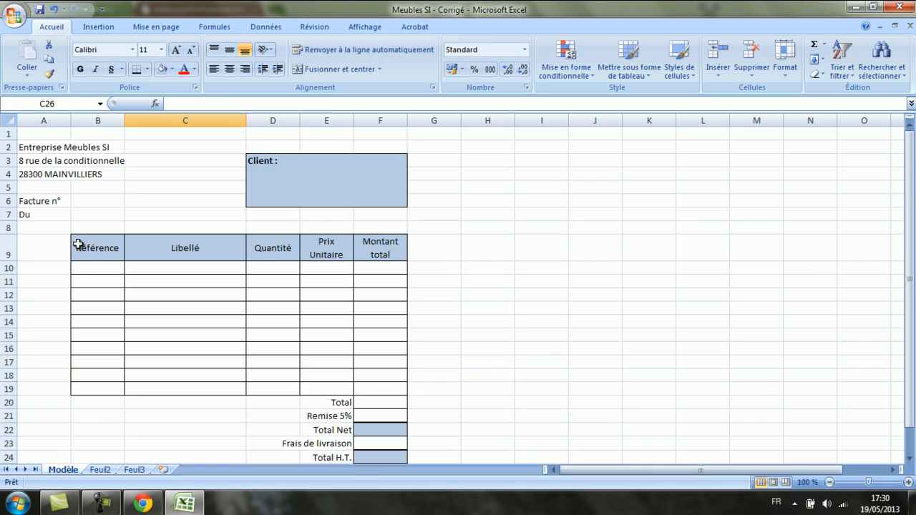
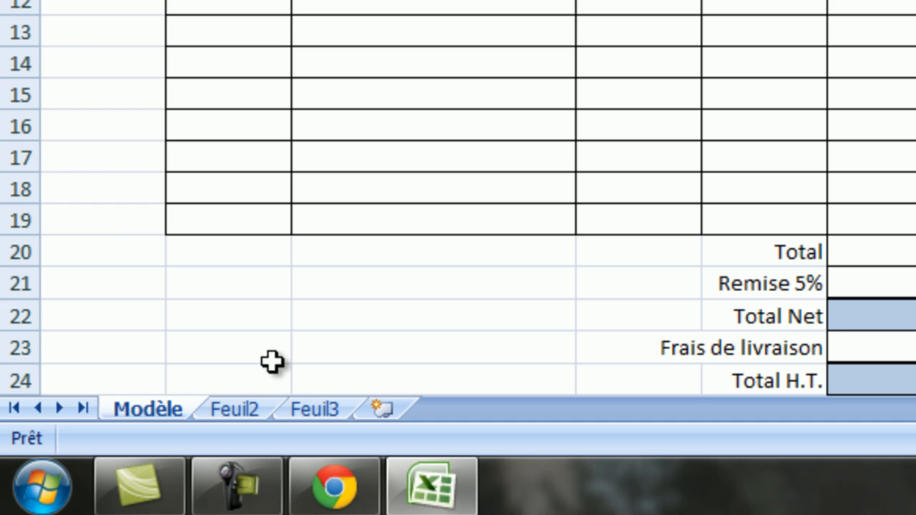
Create a copy of the Modèle sheet in the same workbook, placed before Feuil2.
right_click(144, 415)
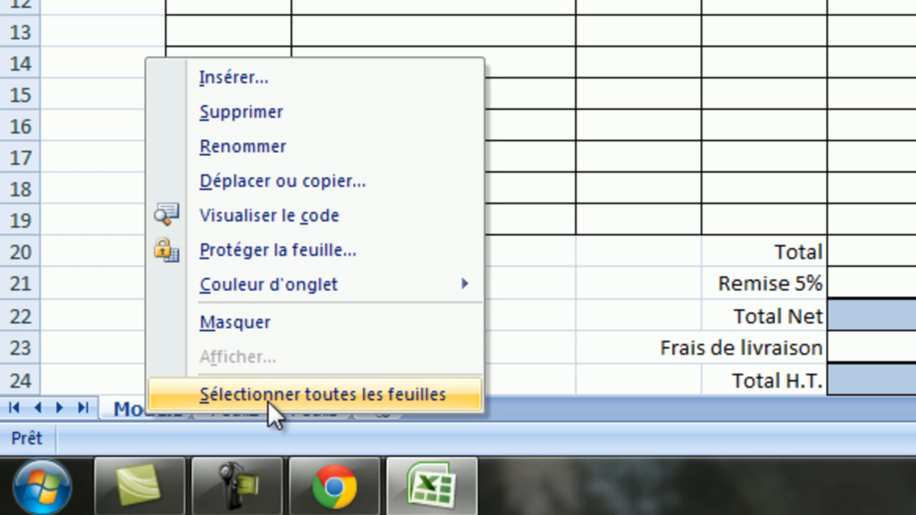
click(284, 184)
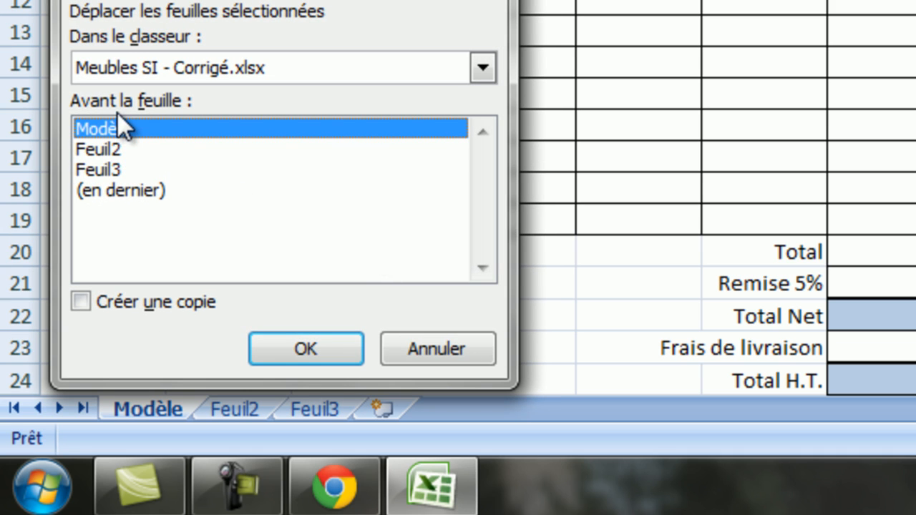
click(112, 149)
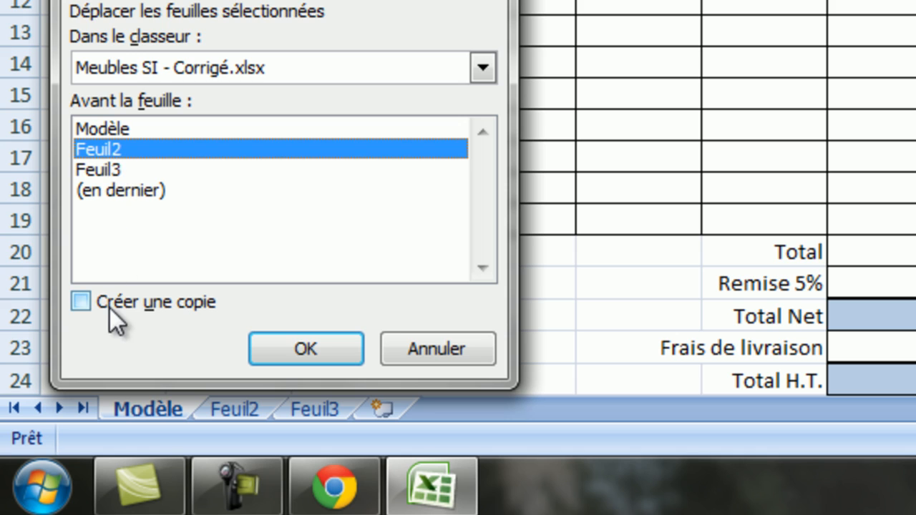
click(81, 300)
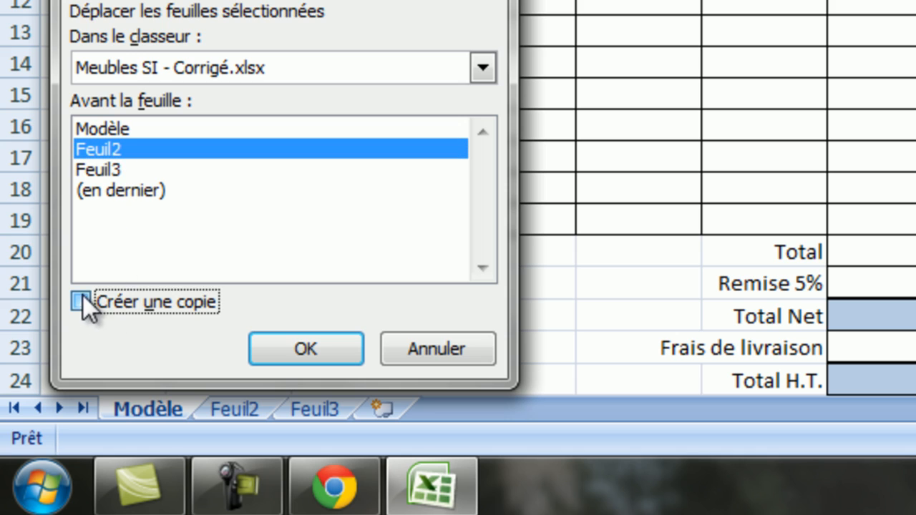
click(325, 345)
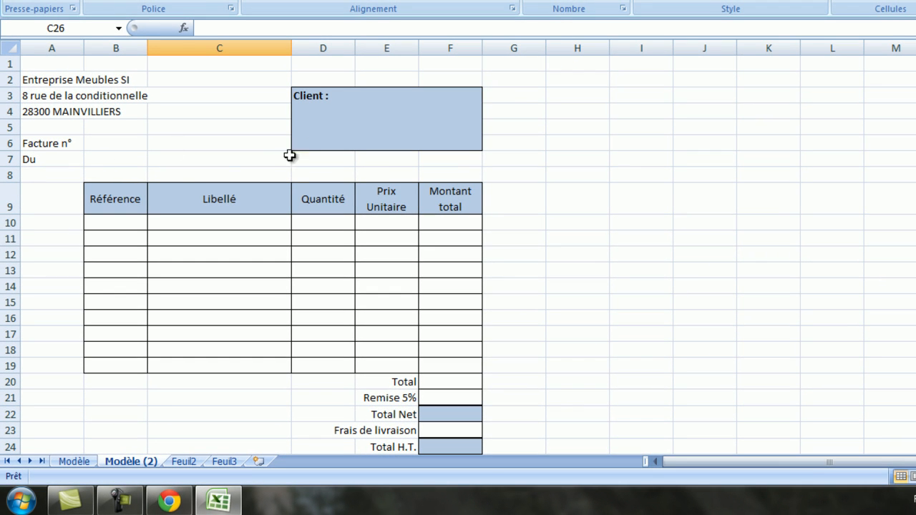
Enter "1er cas" as the invoice number in B6 and fill row 10 with reference 233, Fauteuil de salon, quantity 2, unit price 350.
click(103, 148)
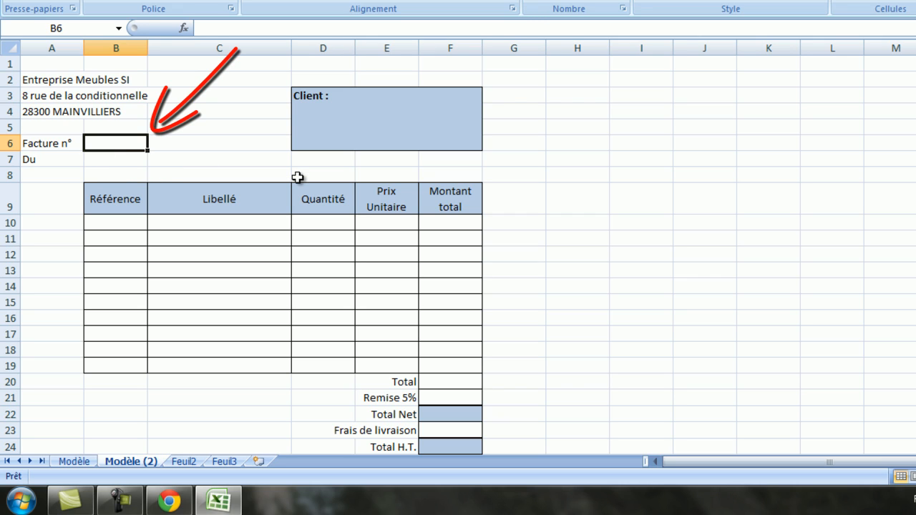
text(1er cas)
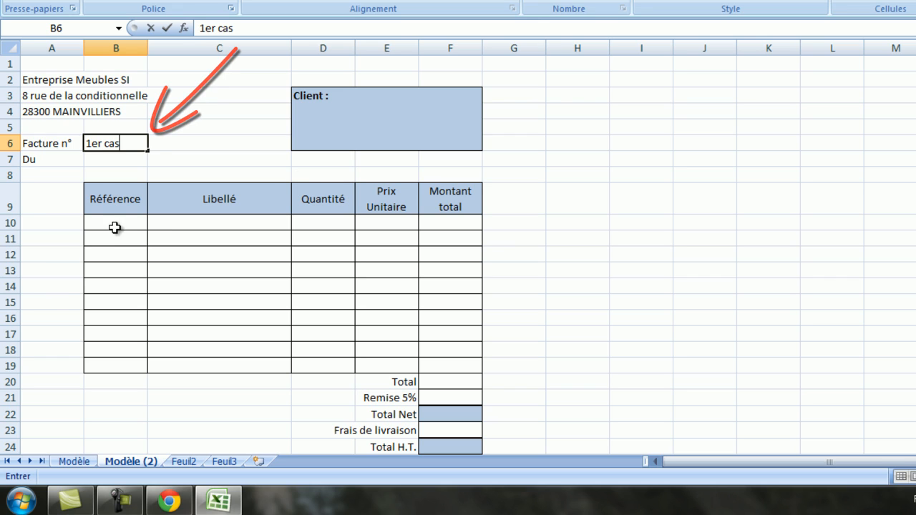
drag(114, 224, 115, 238)
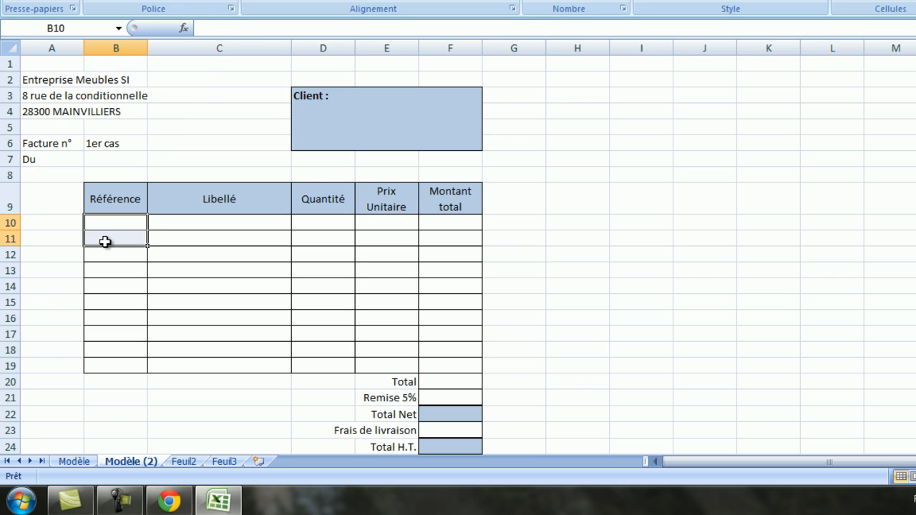
text(233)
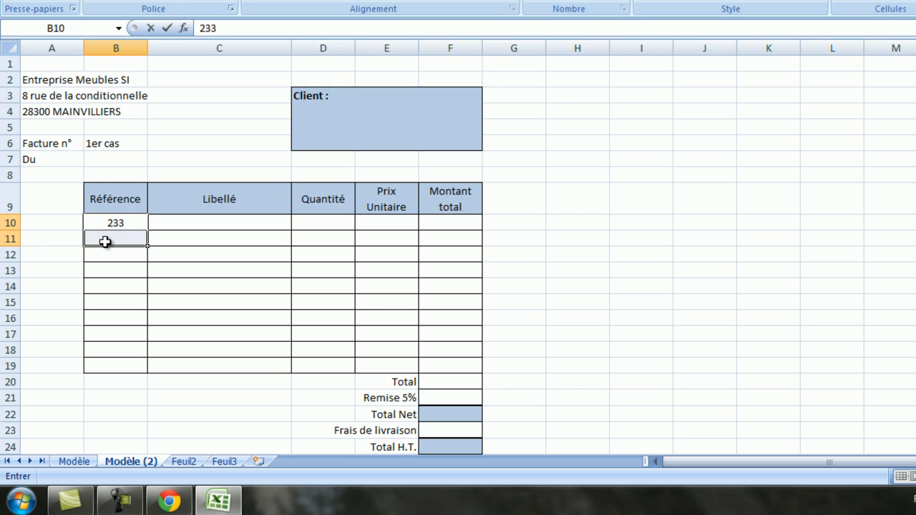
click(191, 229)
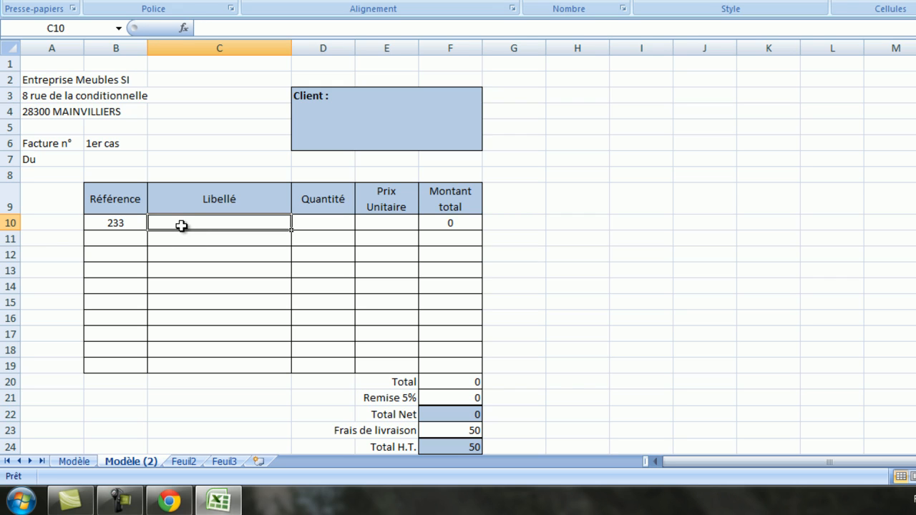
text(Fauteuil)
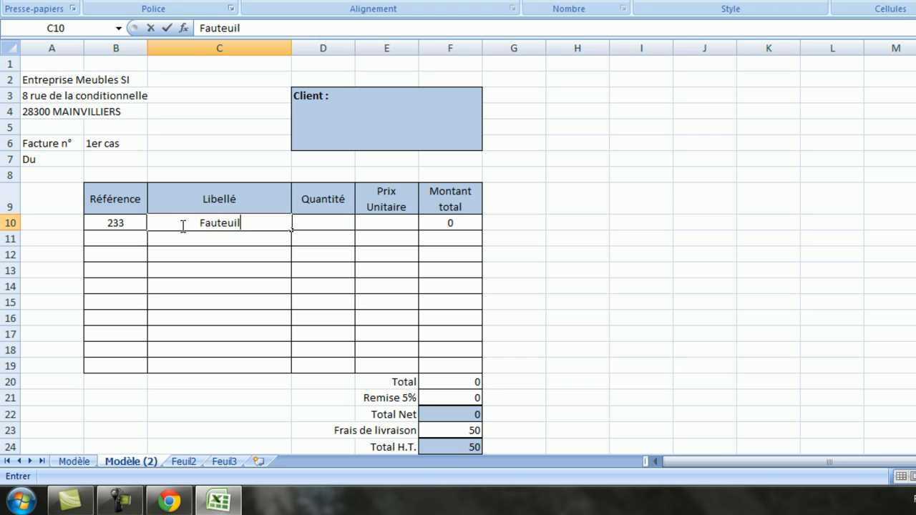
text( de )
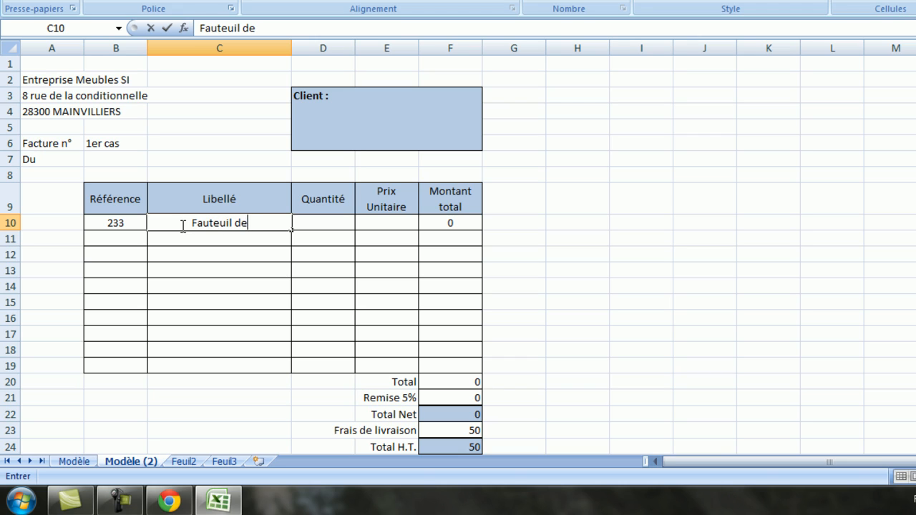
text(salon)
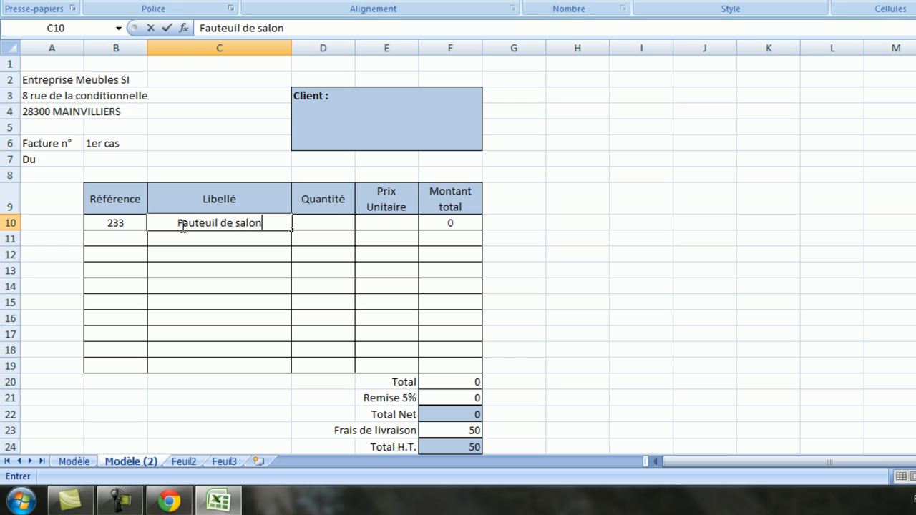
click(338, 221)
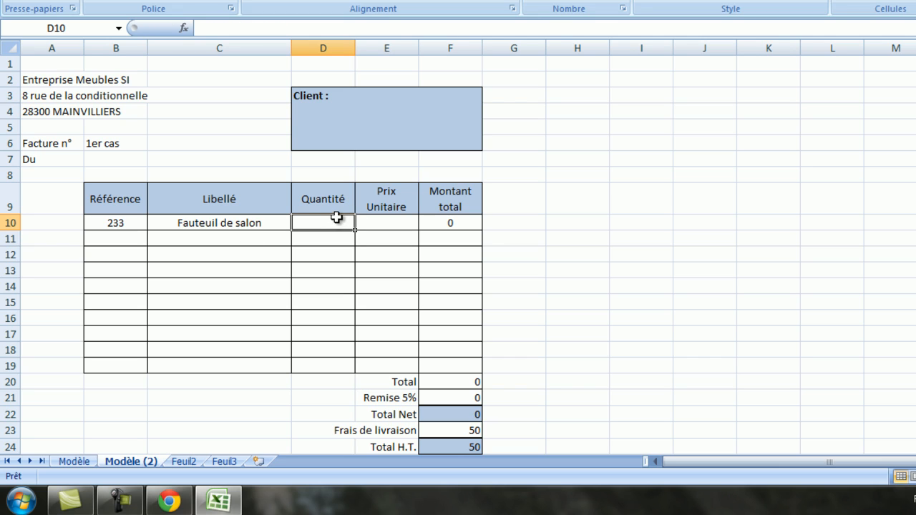
text(2)
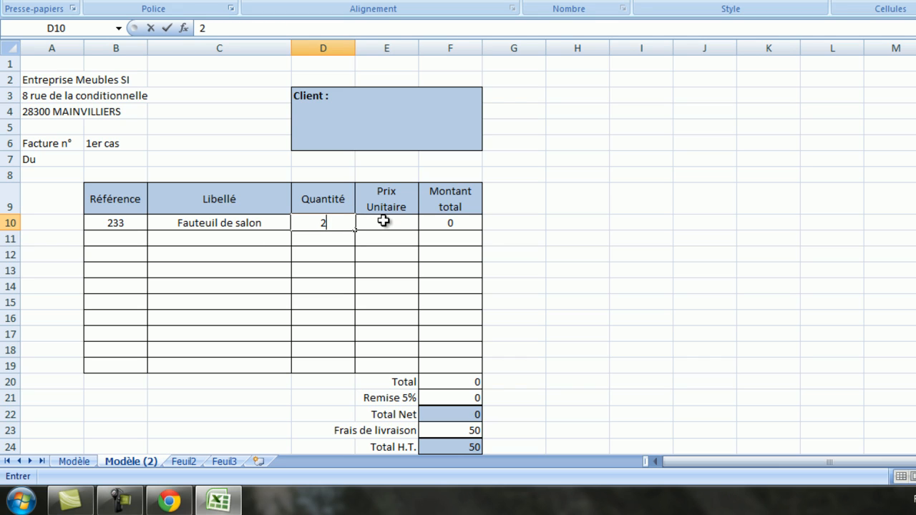
click(382, 221)
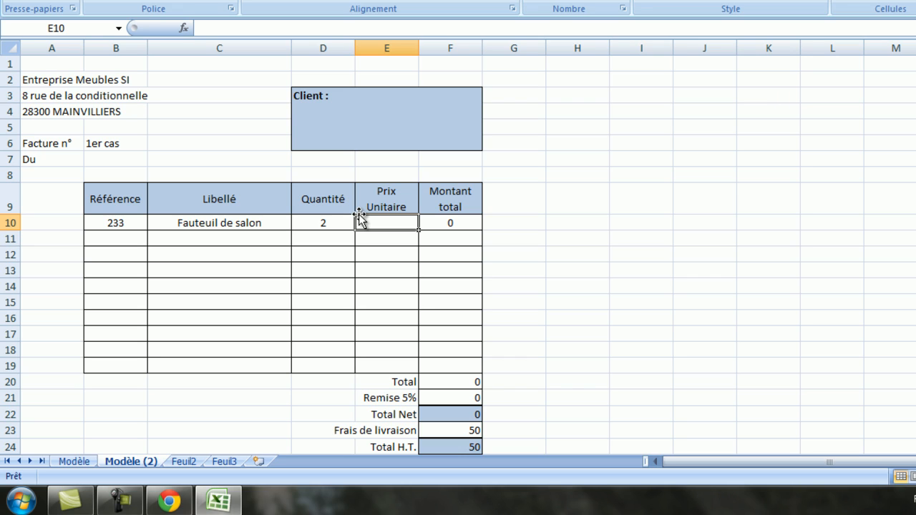
text(350)
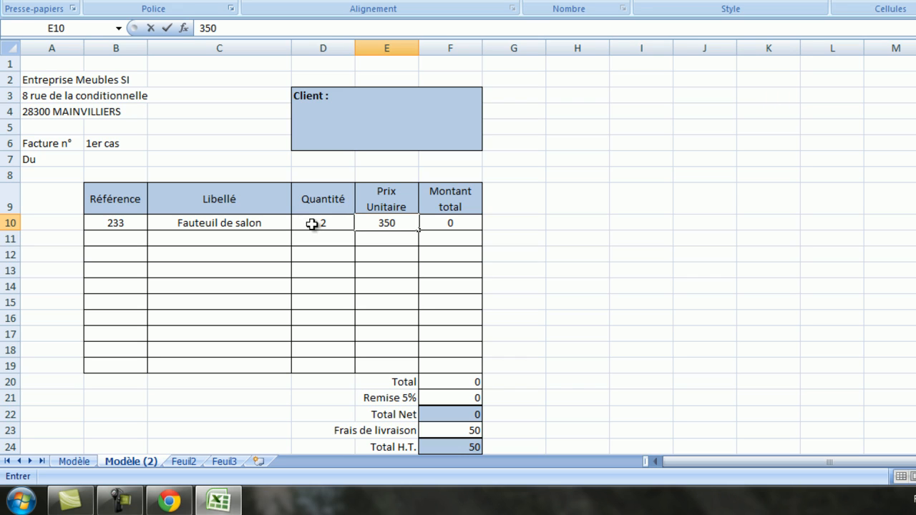
click(301, 243)
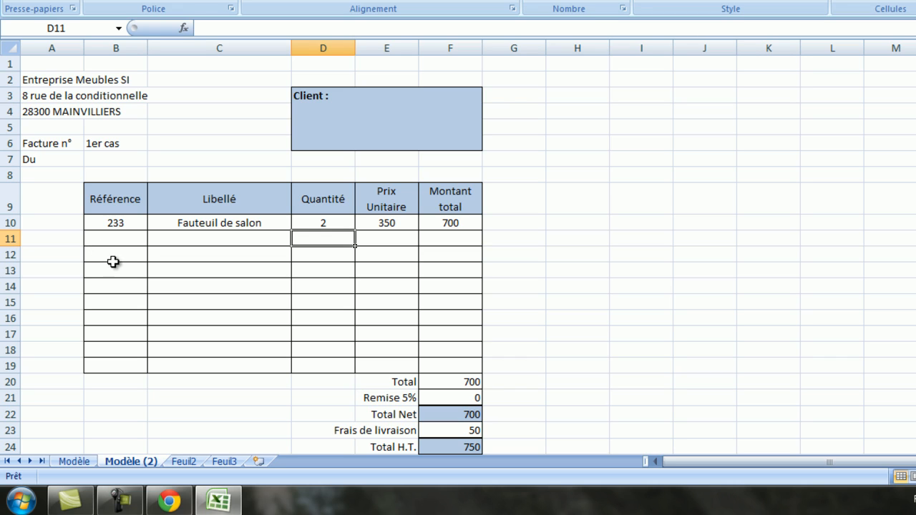
Fill invoice row 11 with reference 144, Table basse, quantity 1 and unit price 300.
click(108, 239)
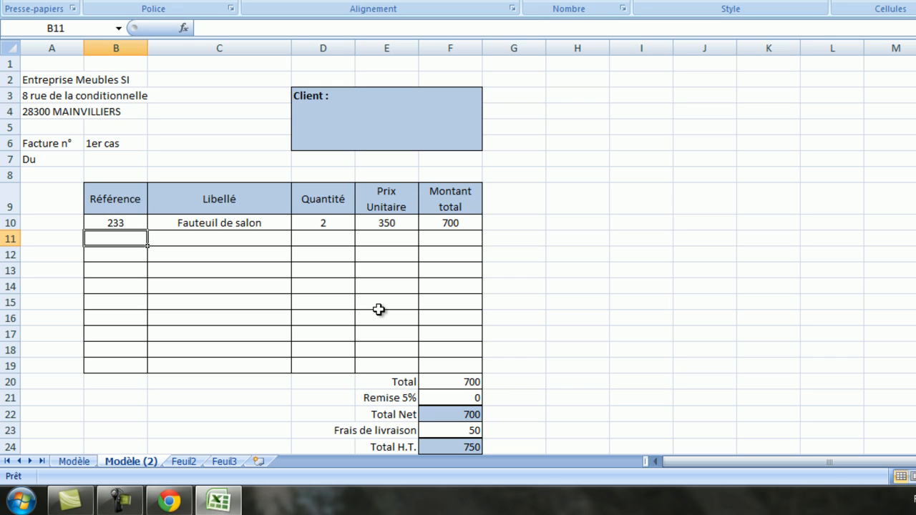
text(144)
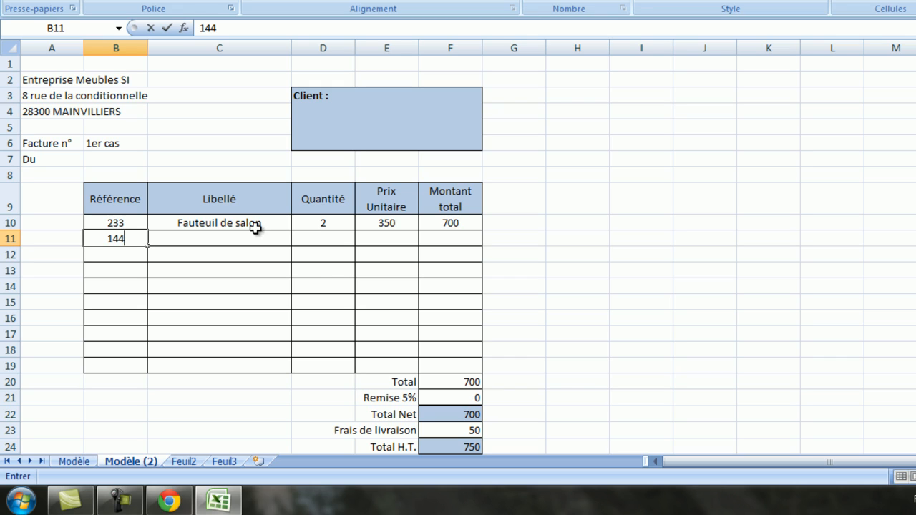
key(Tab)
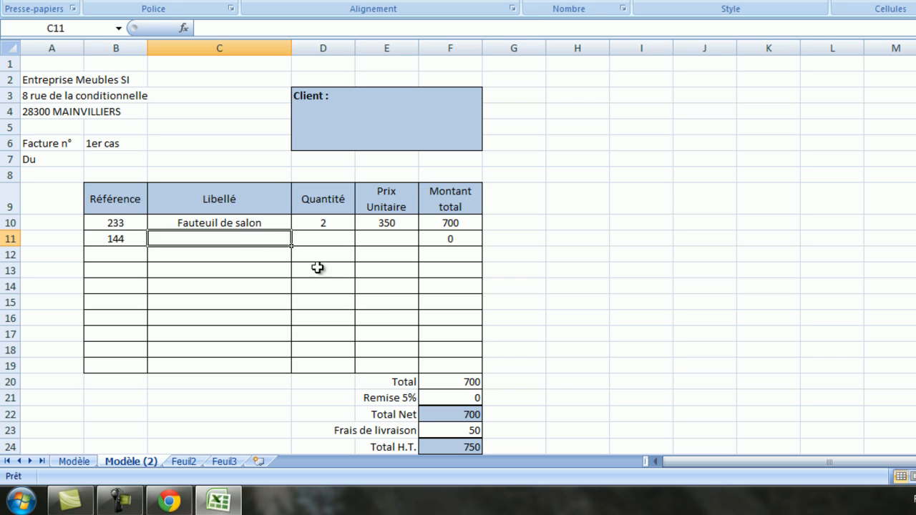
text(T)
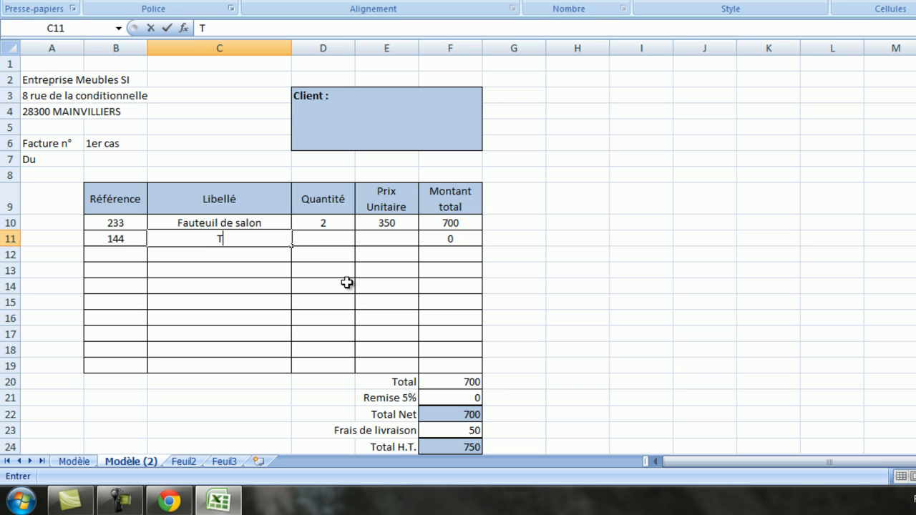
text(able basse)
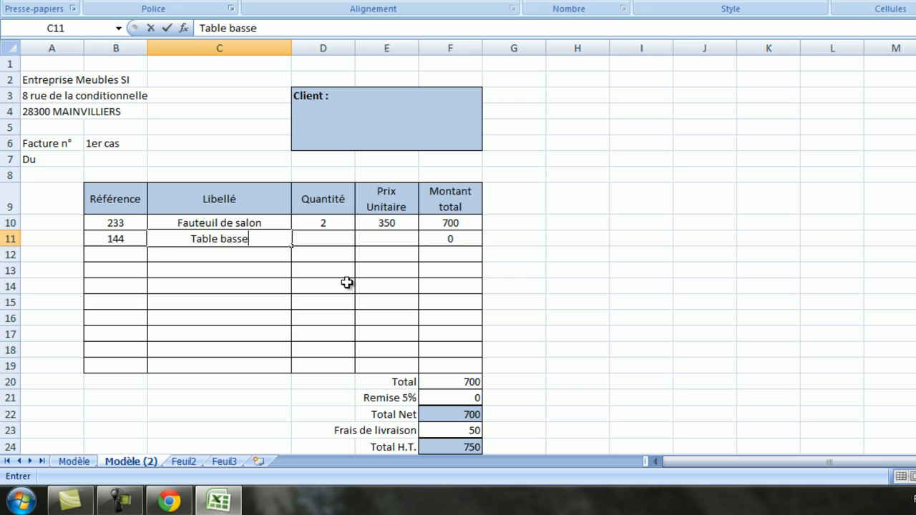
key(Tab)
text(1)
key(Tab)
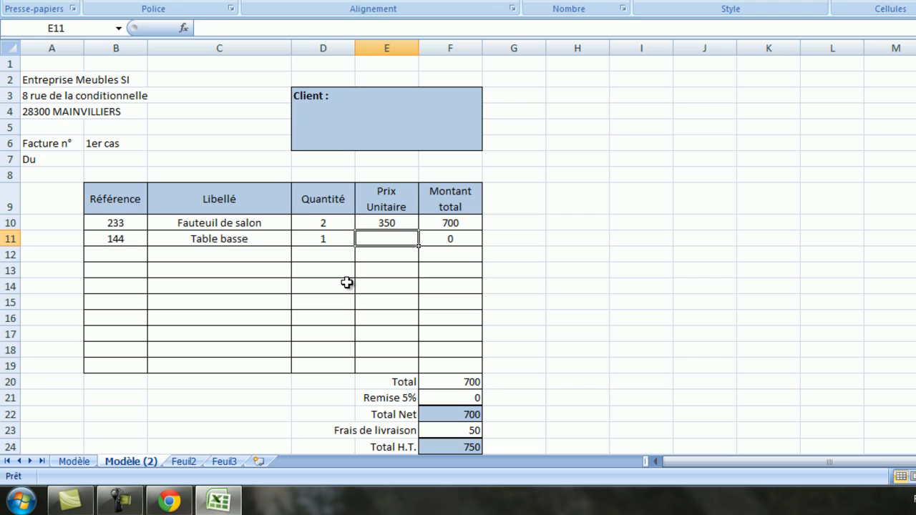
text(300)
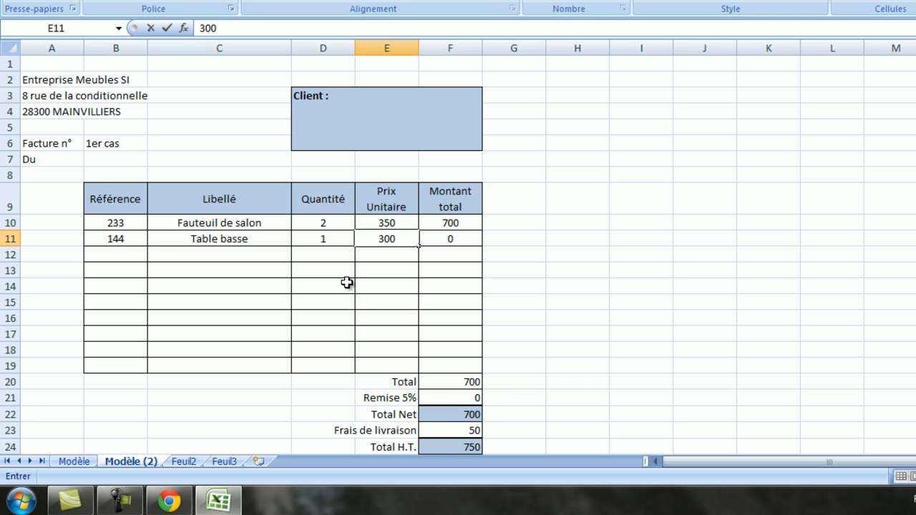
key(Tab)
Fill invoice row 12 with reference 110, Bibliothèque, quantity 1 and unit price 2500.
click(127, 266)
click(126, 258)
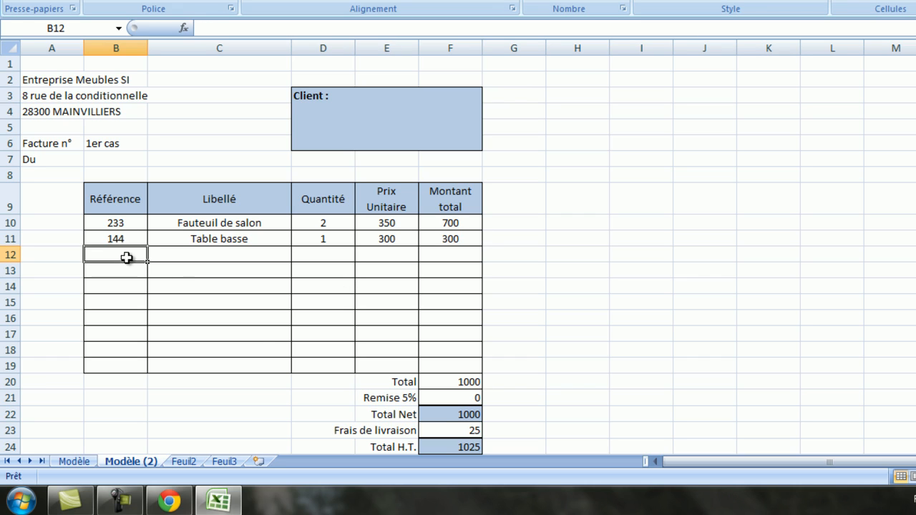
text(110)
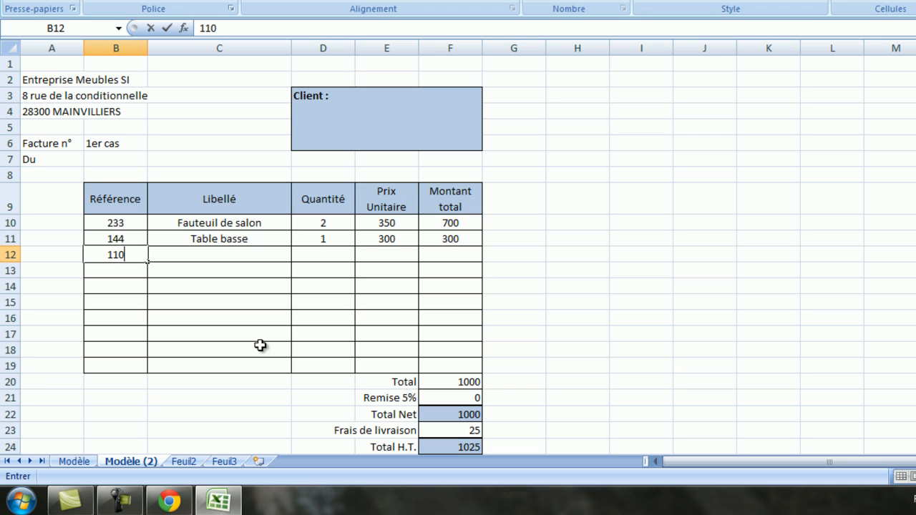
key(Tab)
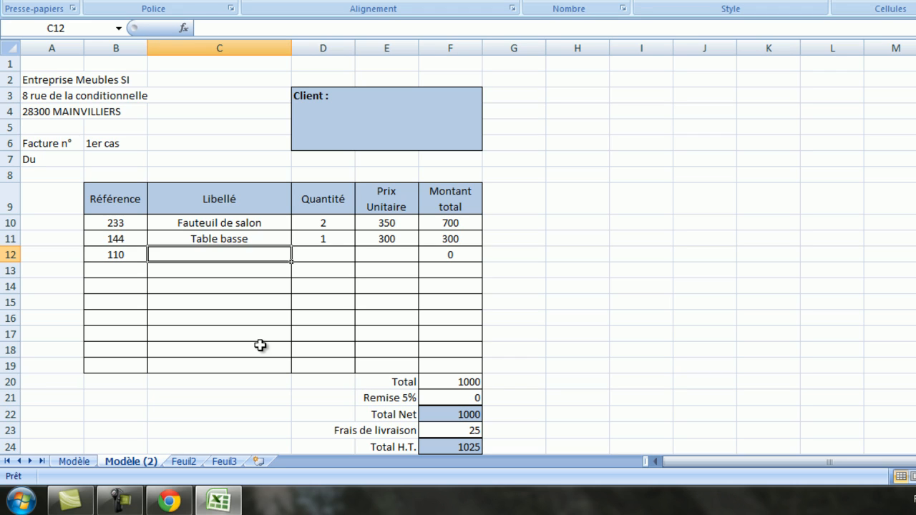
text(Biblio)
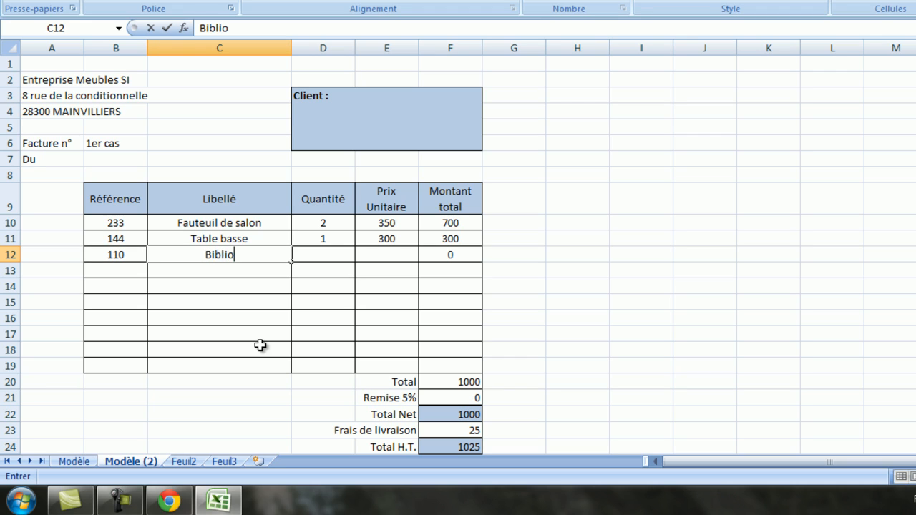
text(thèque)
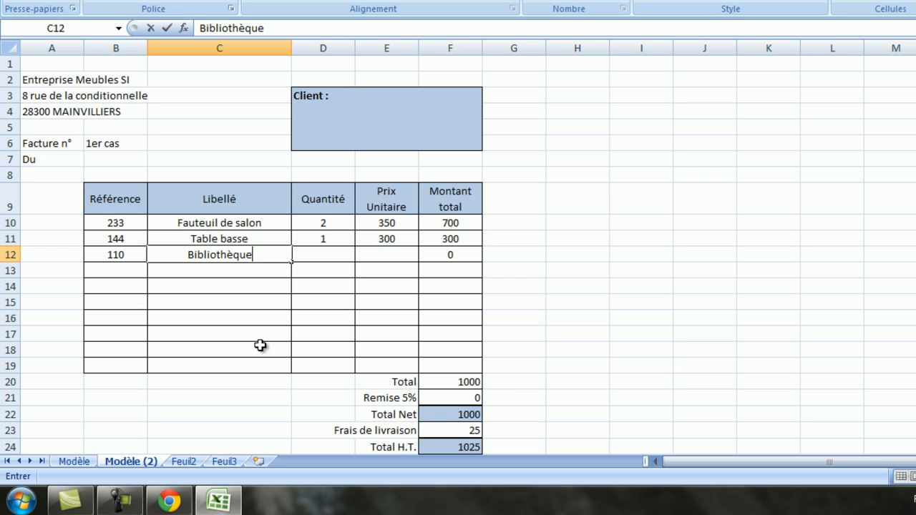
key(Return)
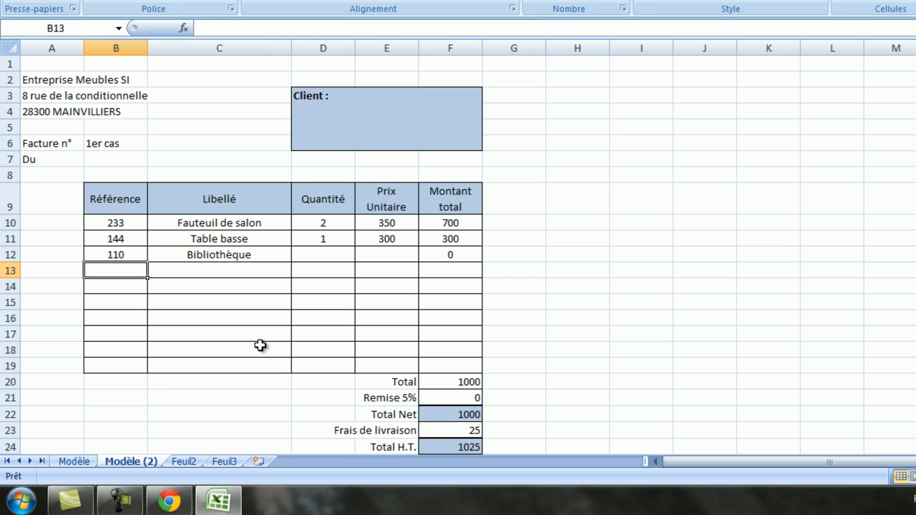
click(339, 255)
text(1)
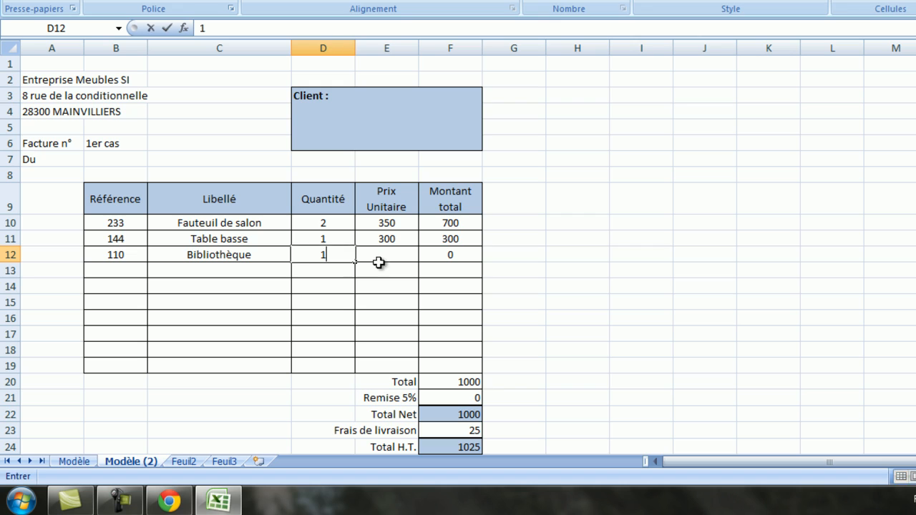
click(388, 256)
text(2500)
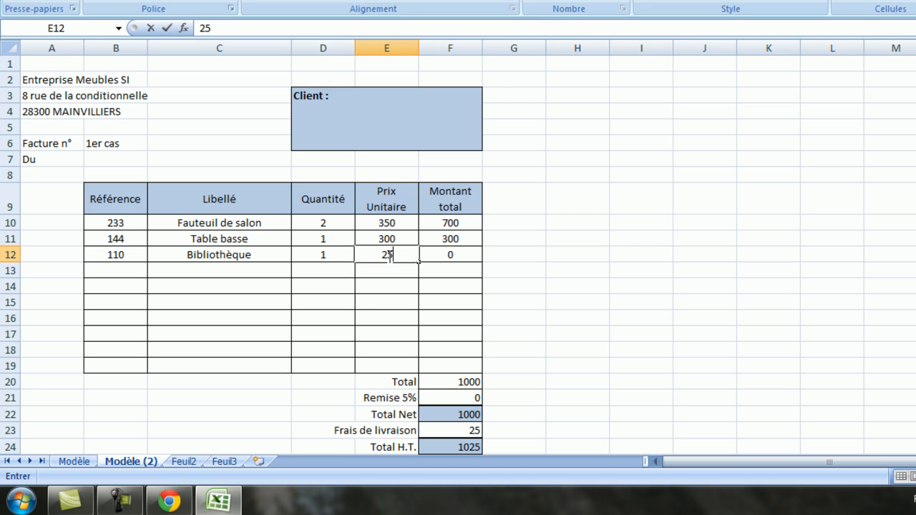
click(385, 283)
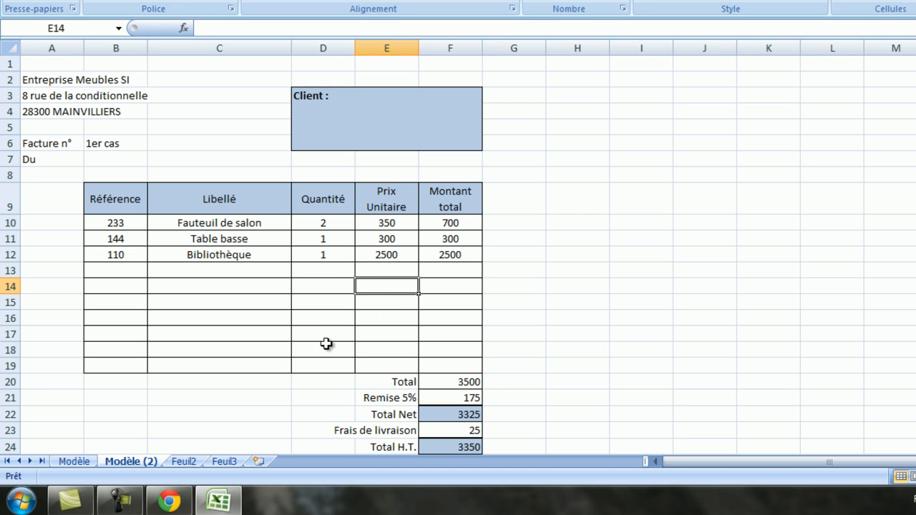
scroll(499, 308, down, 1)
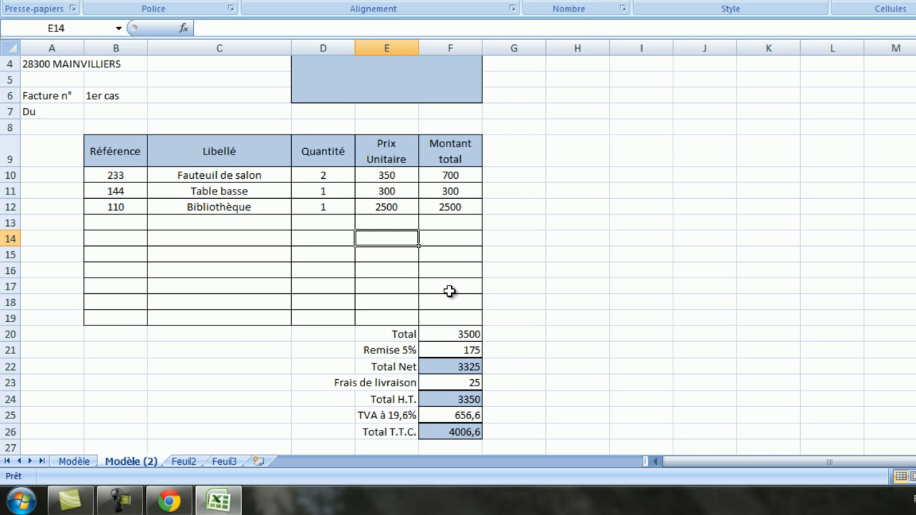
On the Modèle sheet, apply the € Français (France) accounting format to the Prix Unitaire cells E10:E19.
click(73, 461)
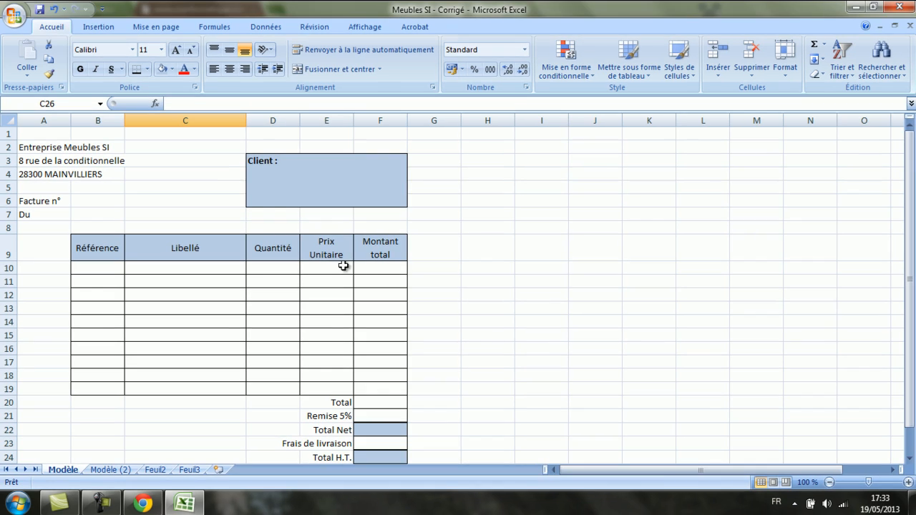
drag(332, 269, 335, 376)
click(462, 70)
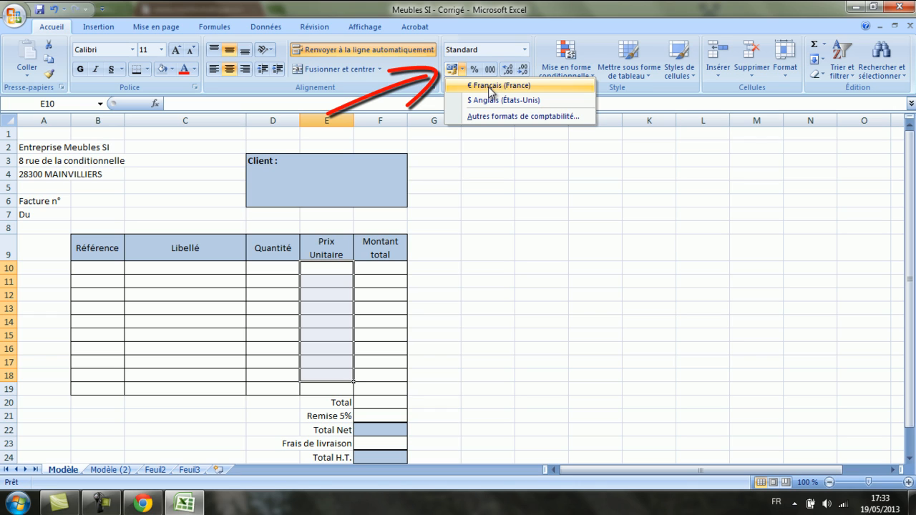
click(488, 87)
key(ctrl+z)
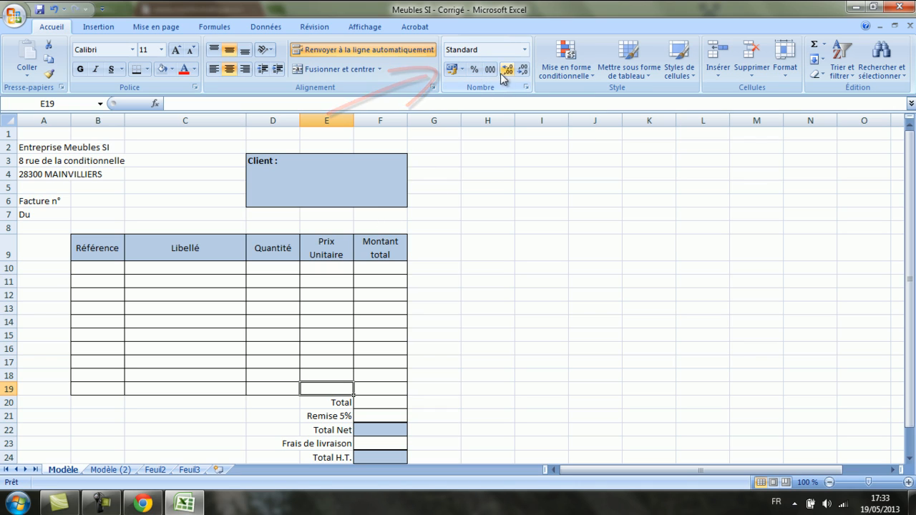
click(462, 68)
click(481, 84)
Apply the € Français (France) accounting format to F10:F26 on the Modèle sheet and right-align these cells.
drag(380, 271, 386, 446)
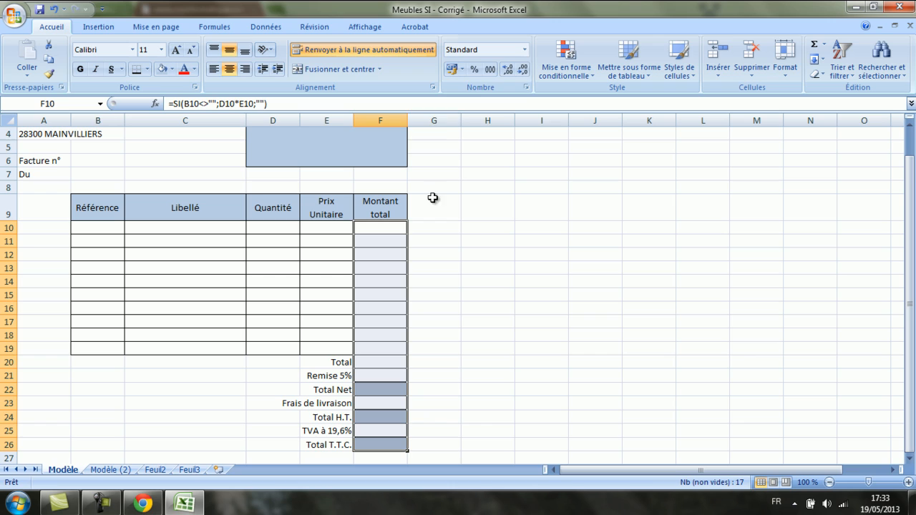
click(455, 71)
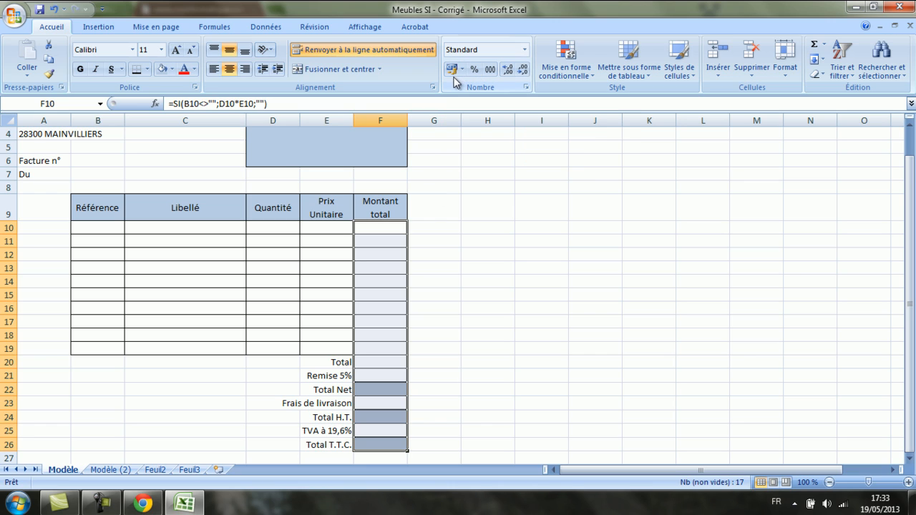
click(462, 70)
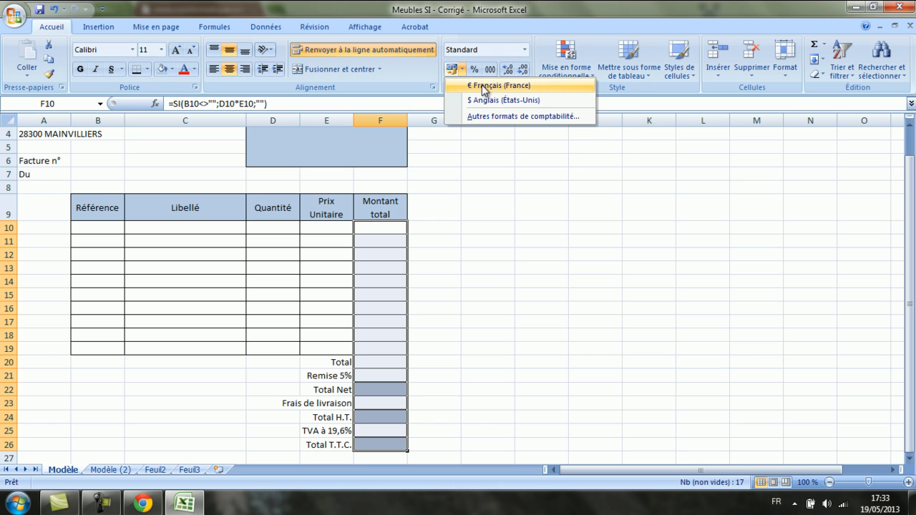
click(484, 88)
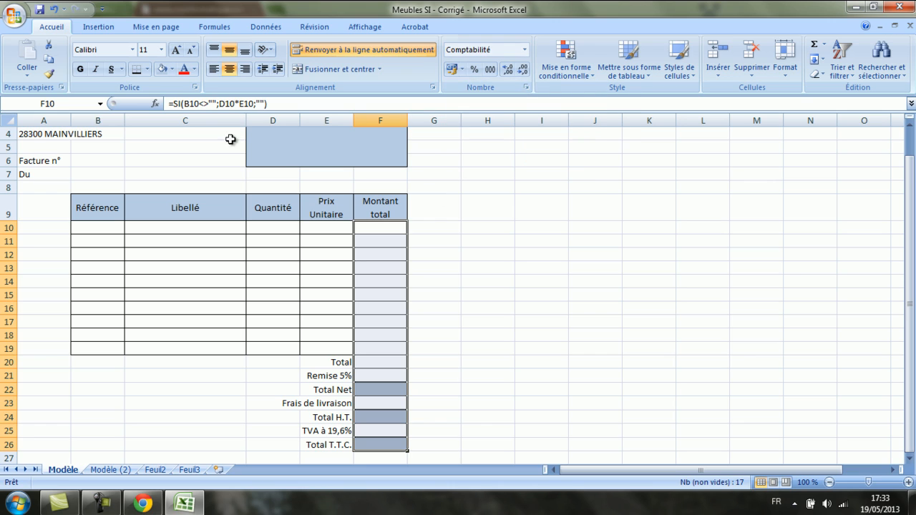
click(244, 68)
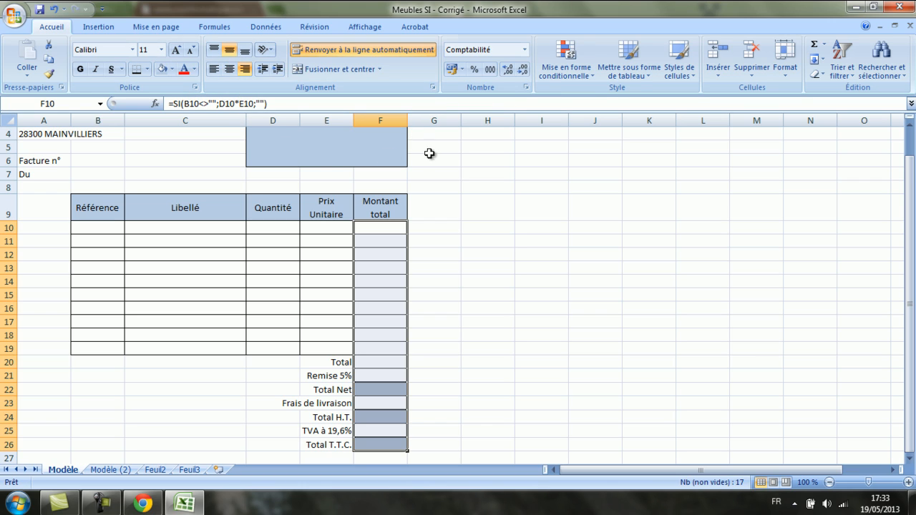
On the Modèle (2) sheet, right-align E10:F19 and apply the euro accounting format to these cells.
click(109, 470)
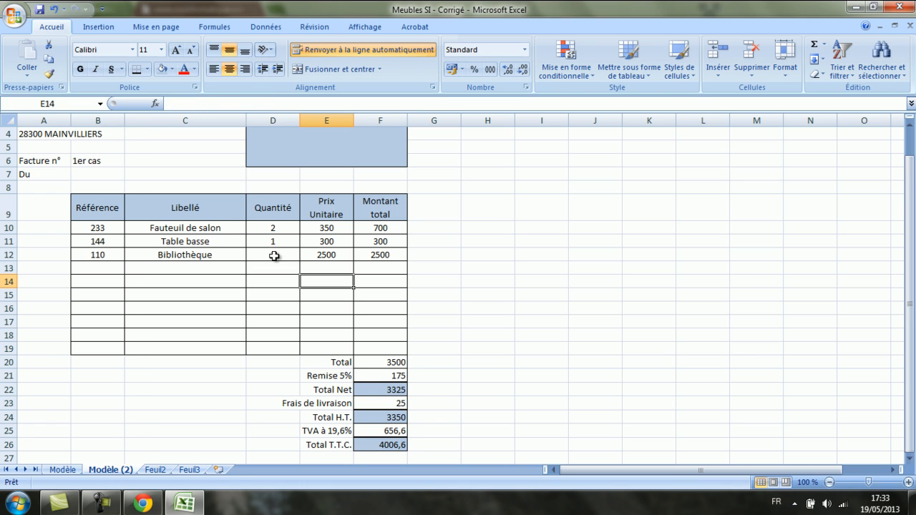
drag(319, 227, 364, 342)
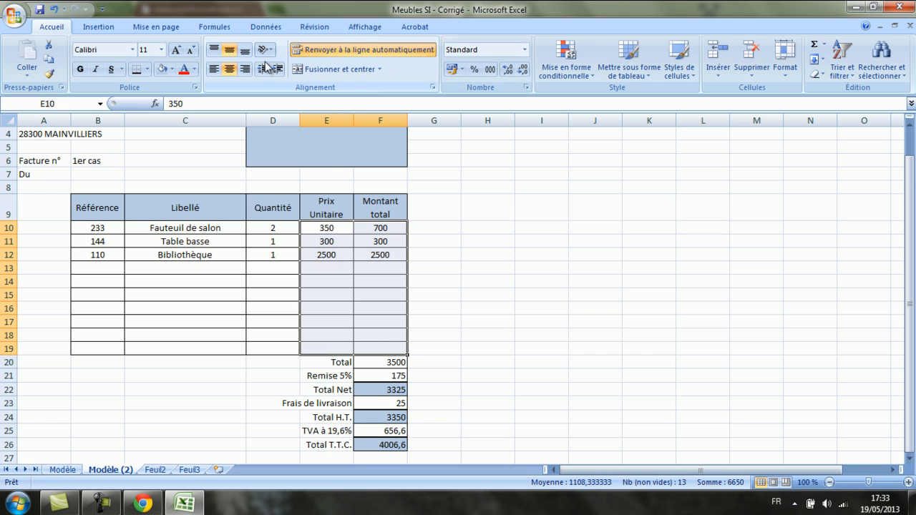
click(244, 70)
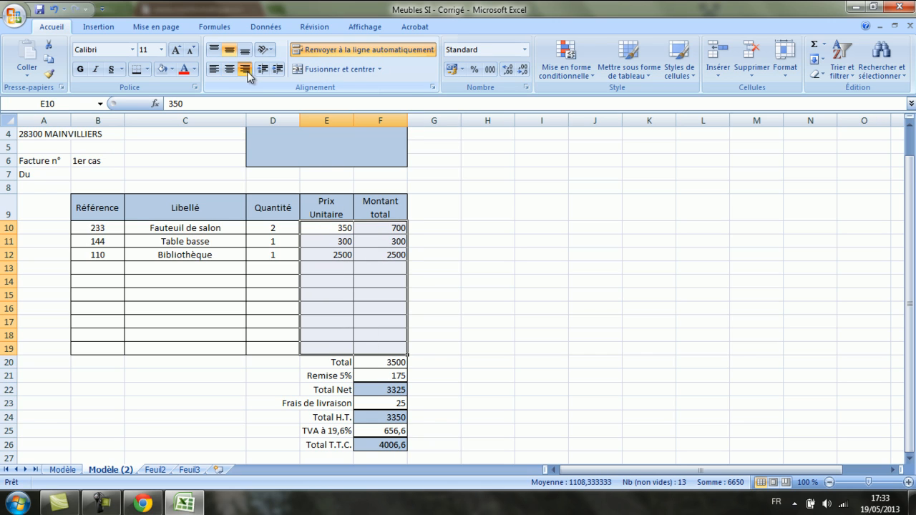
click(453, 69)
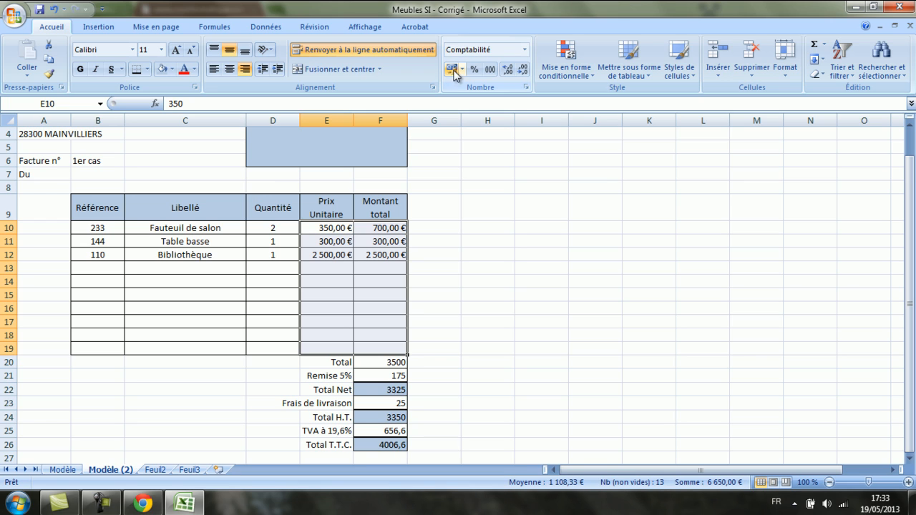
Apply the euro accounting format to the totals in F20:F26 of the Modèle (2) sheet.
drag(379, 362, 390, 449)
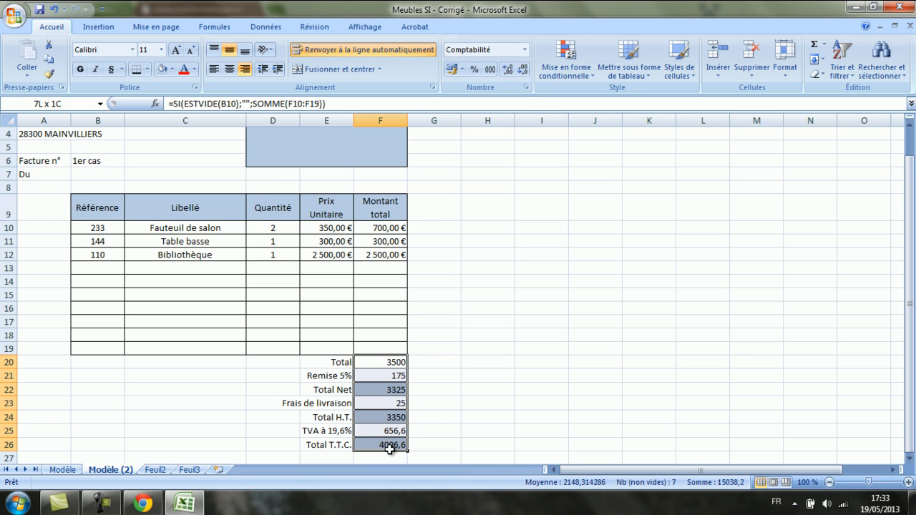
click(453, 69)
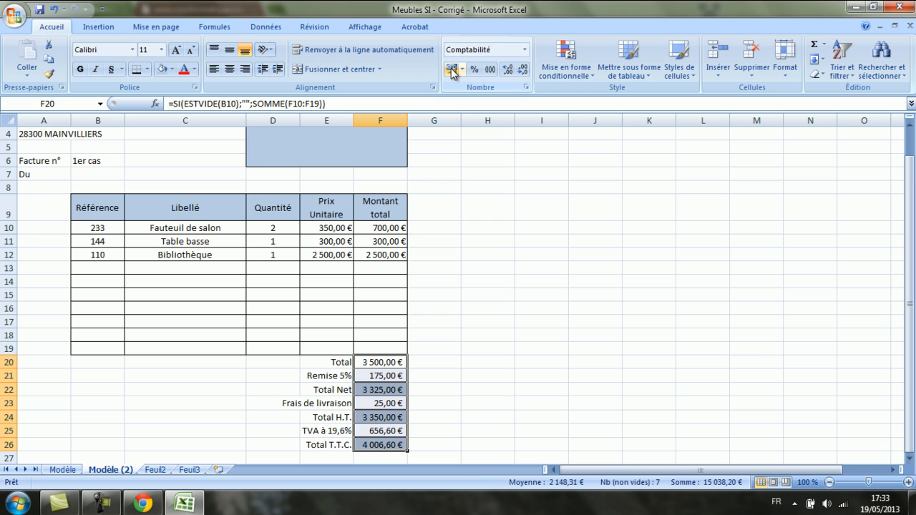
click(468, 345)
Check the completed first-case invoice and rename the Modèle (2) sheet as "1er cas".
scroll(613, 315, down, 1)
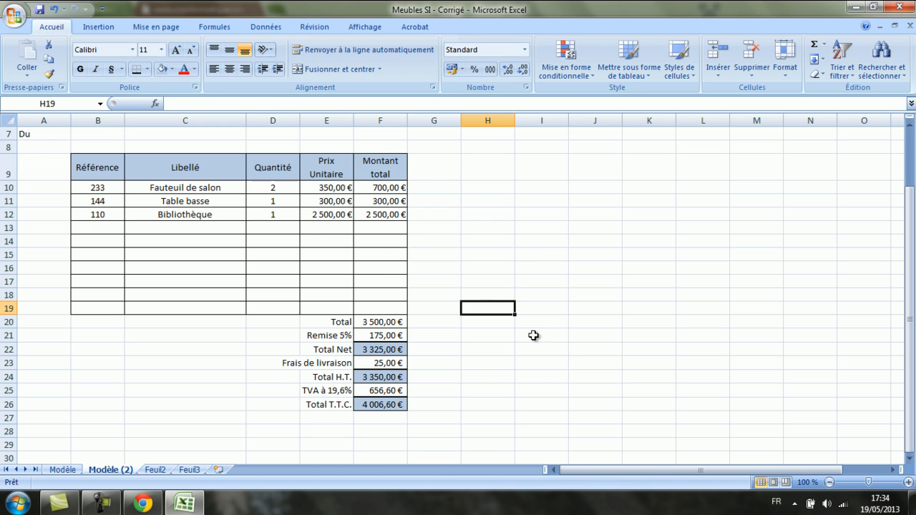
scroll(352, 386, up, 2)
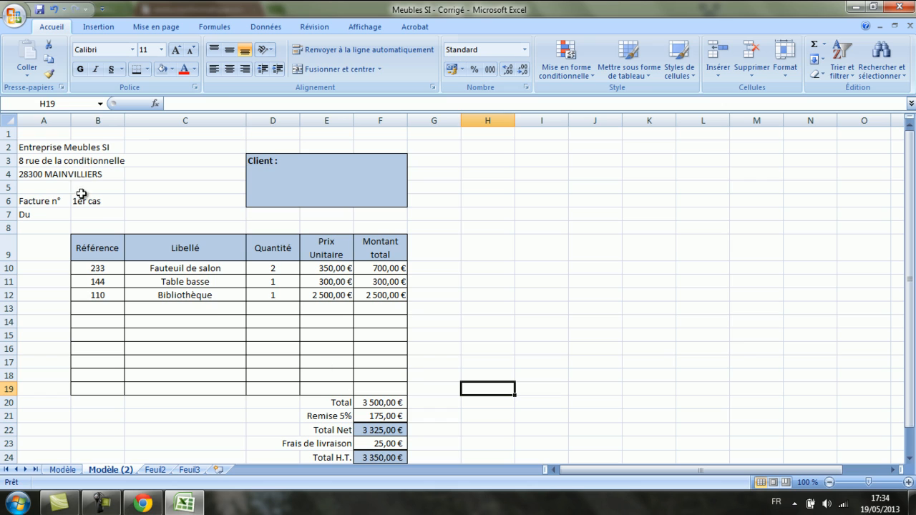
scroll(296, 231, down, 2)
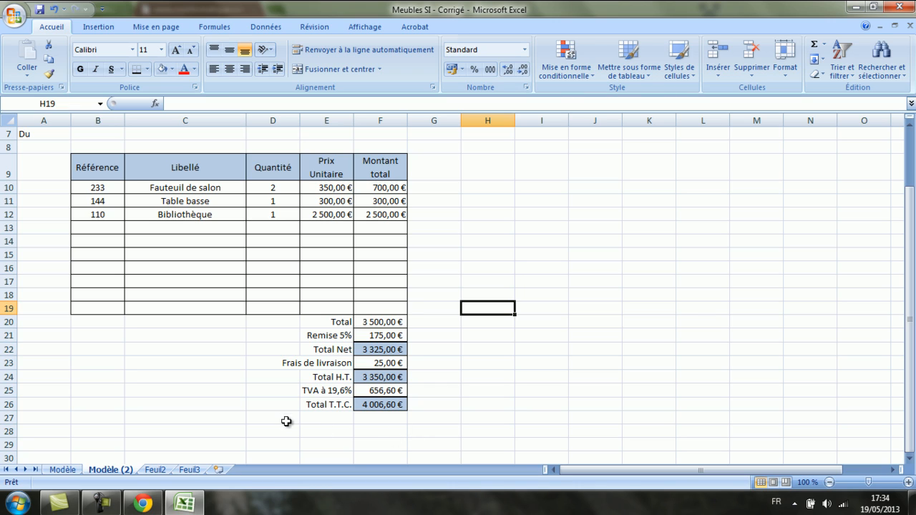
double_click(111, 470)
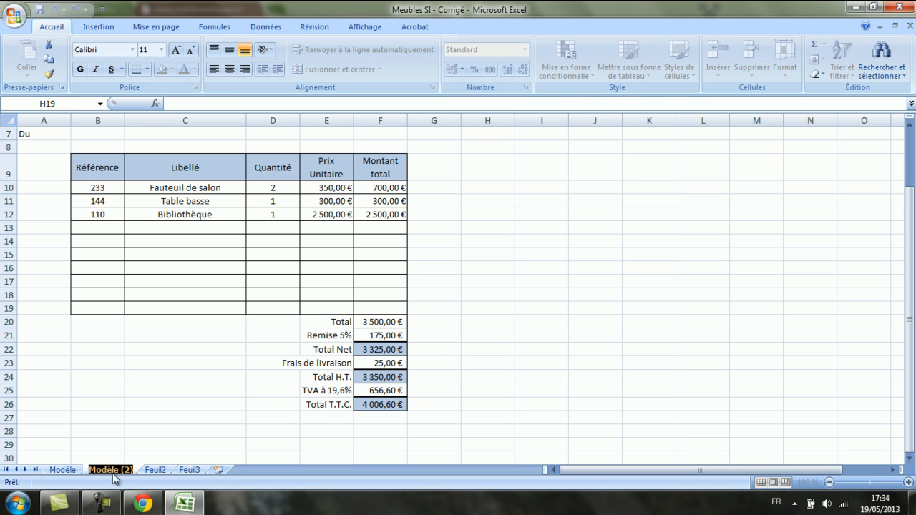
text(1er)
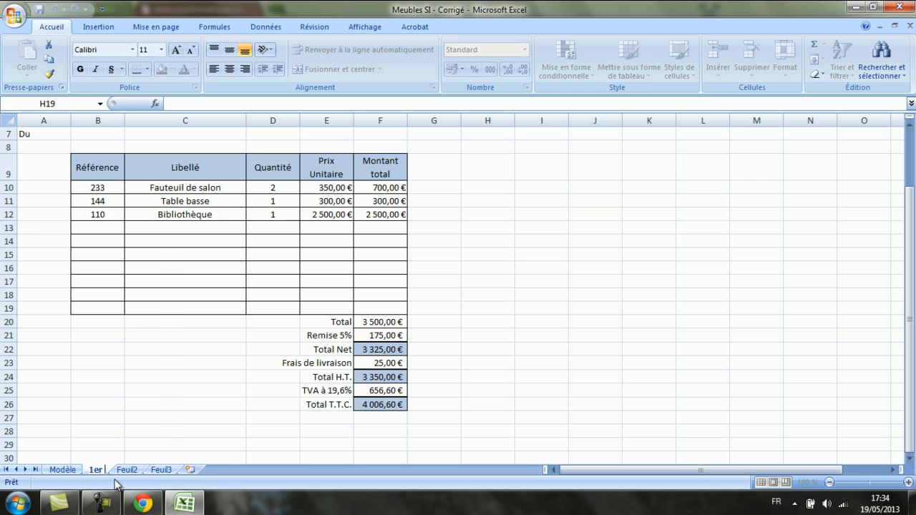
text( cas)
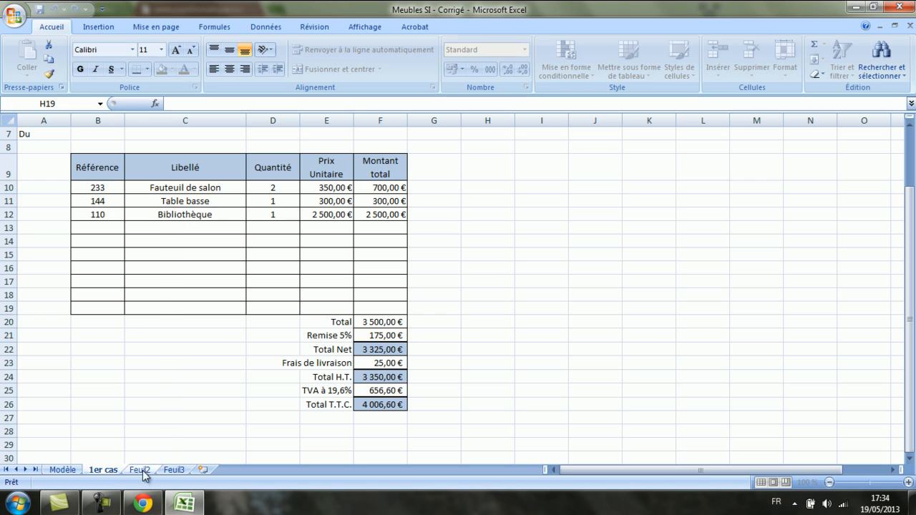
click(153, 445)
Create another copy of the Modèle sheet in the same workbook, placed before Feuil2.
click(58, 472)
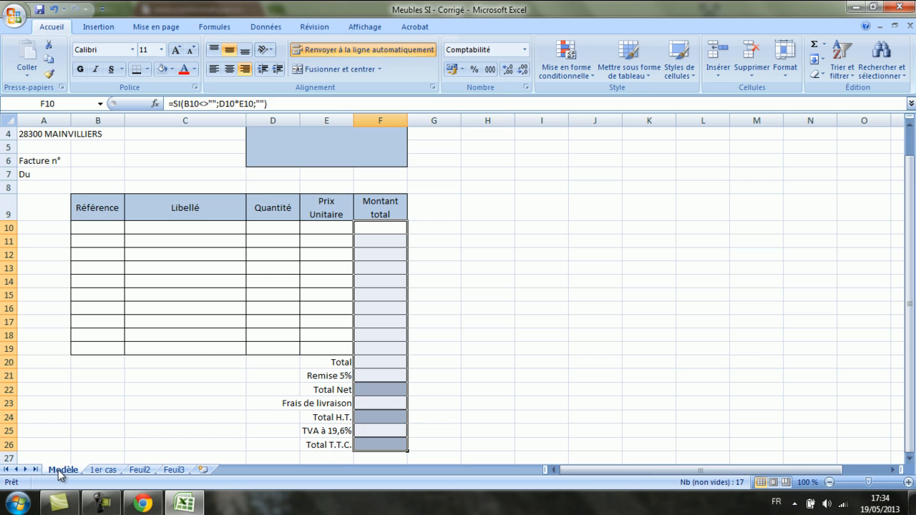
right_click(60, 475)
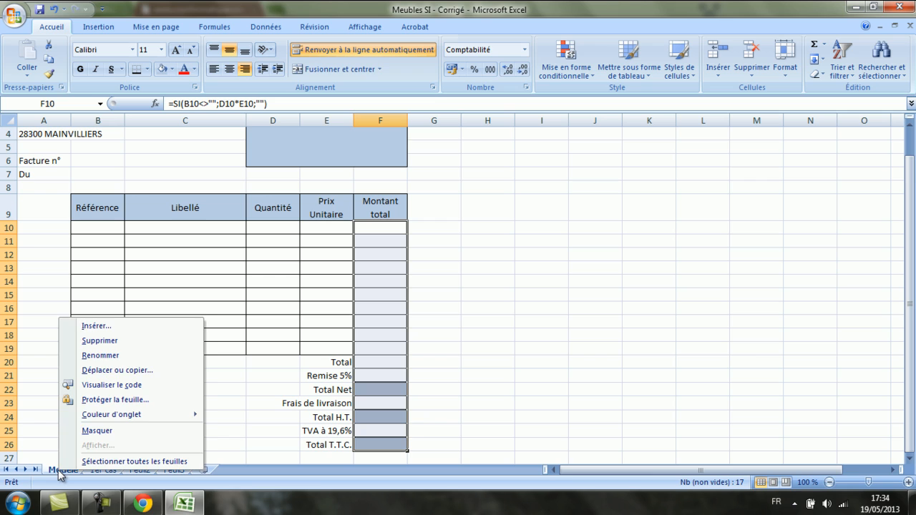
click(110, 371)
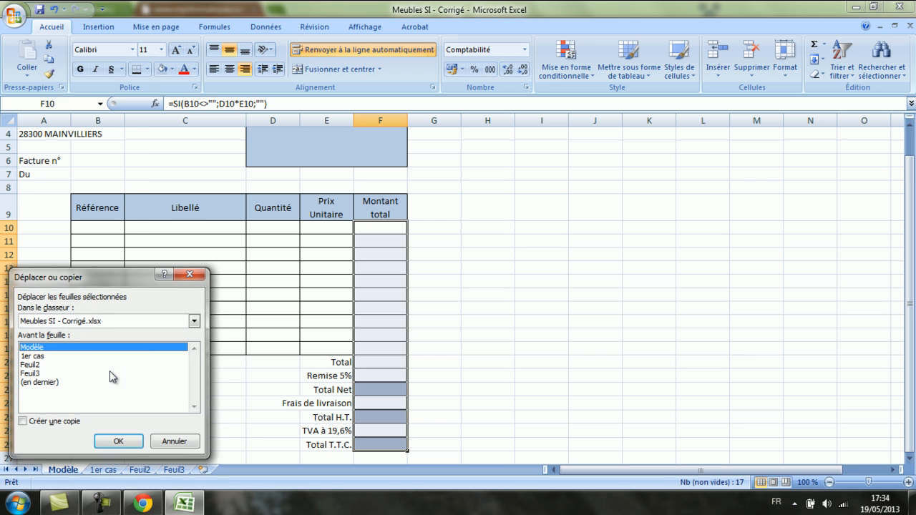
click(30, 367)
click(27, 422)
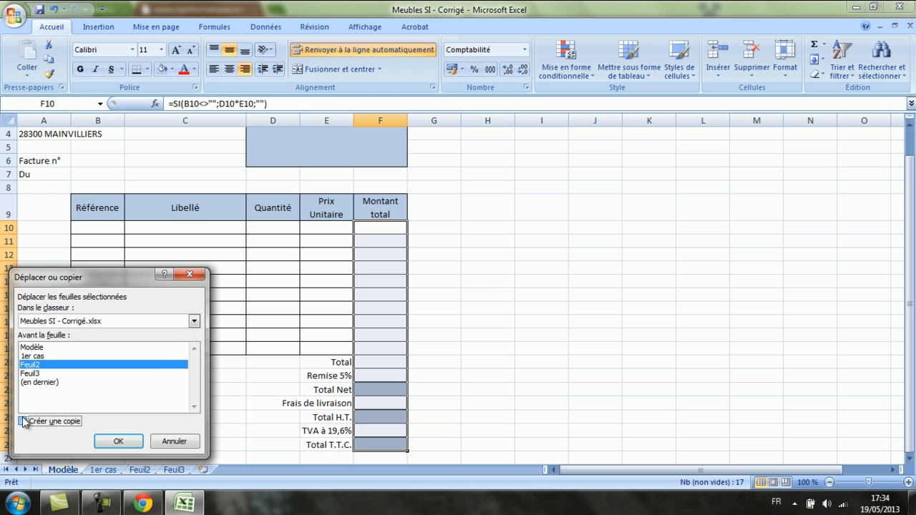
click(119, 442)
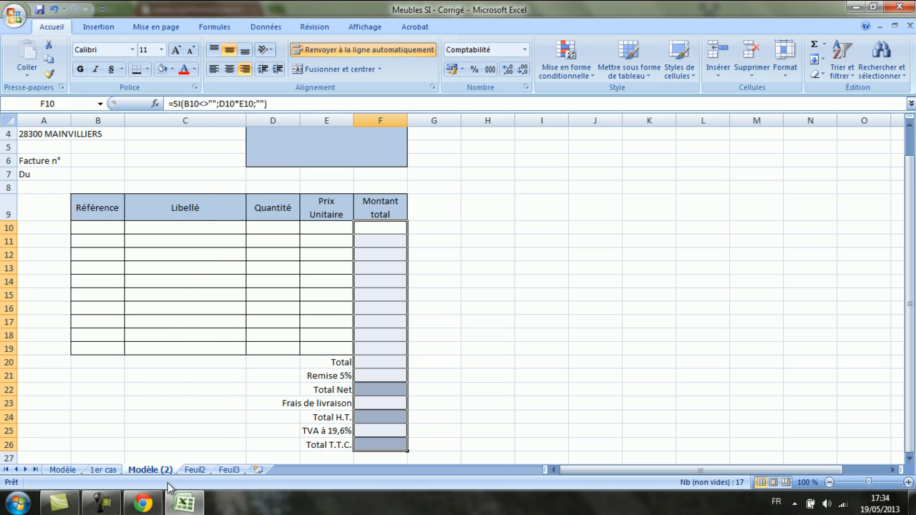
Rename the new copy of the Modèle sheet as "2eme cas".
double_click(149, 470)
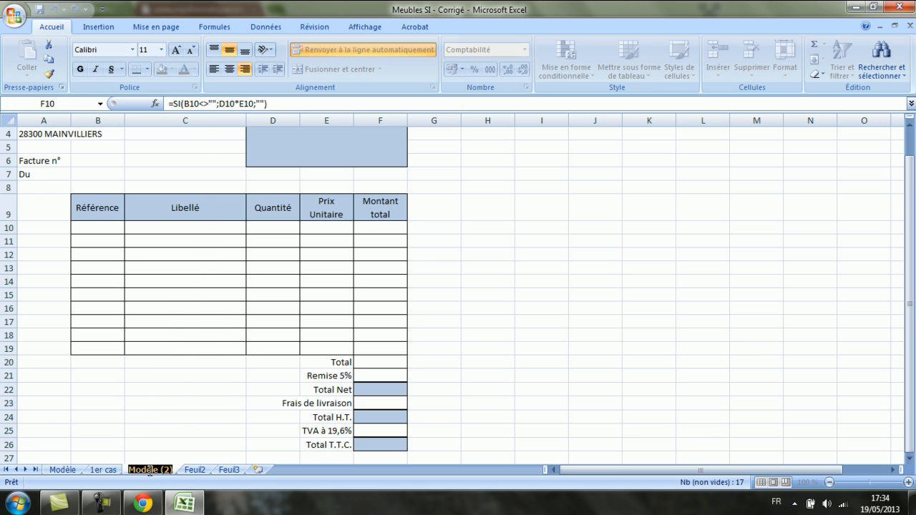
text(2)
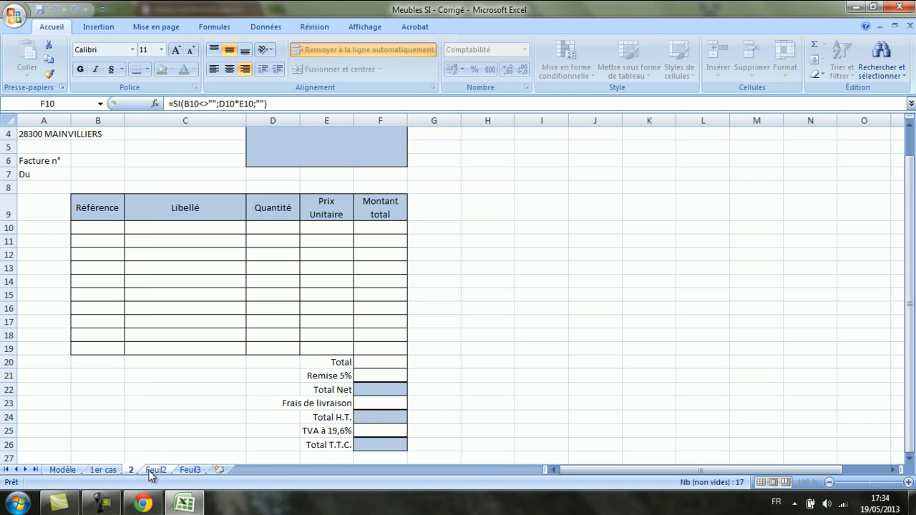
text(eme cas)
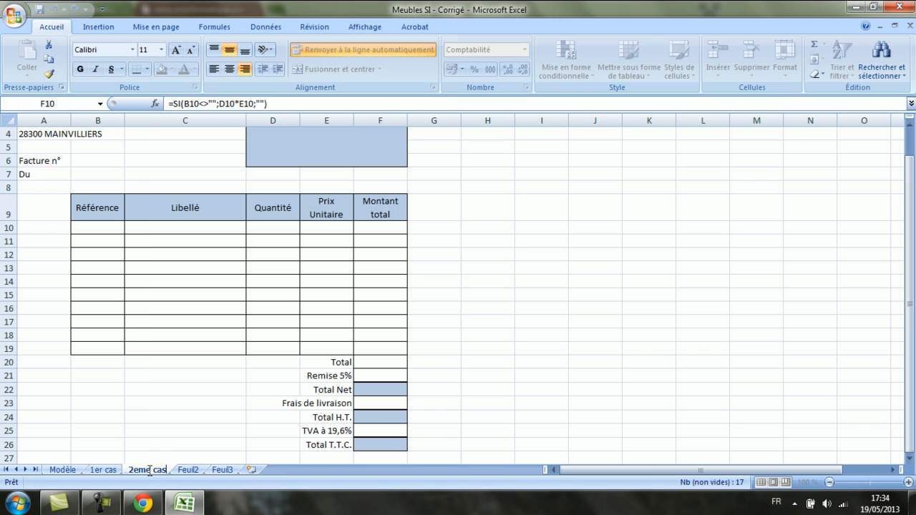
key(Return)
Enter "2ème cas" as the invoice number in B6 of the new sheet.
click(98, 160)
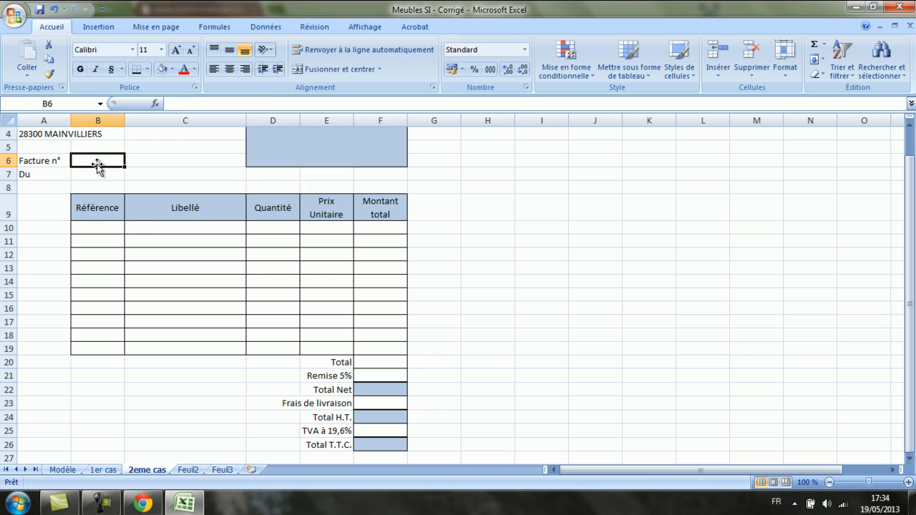
text(2ème cas)
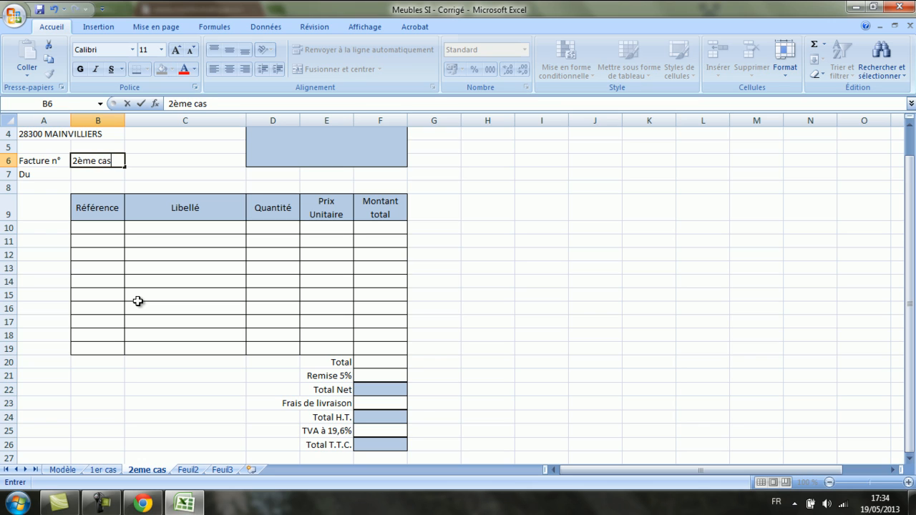
click(94, 216)
Fill row 10 of the second-case invoice with reference 233, "Fauteuil de salon", quantity 2 and unit price 350.
click(96, 228)
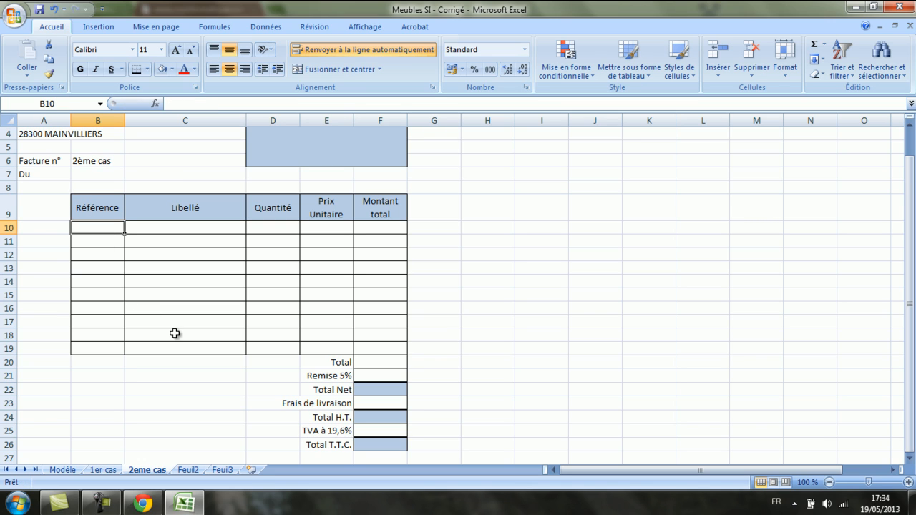
text(233)
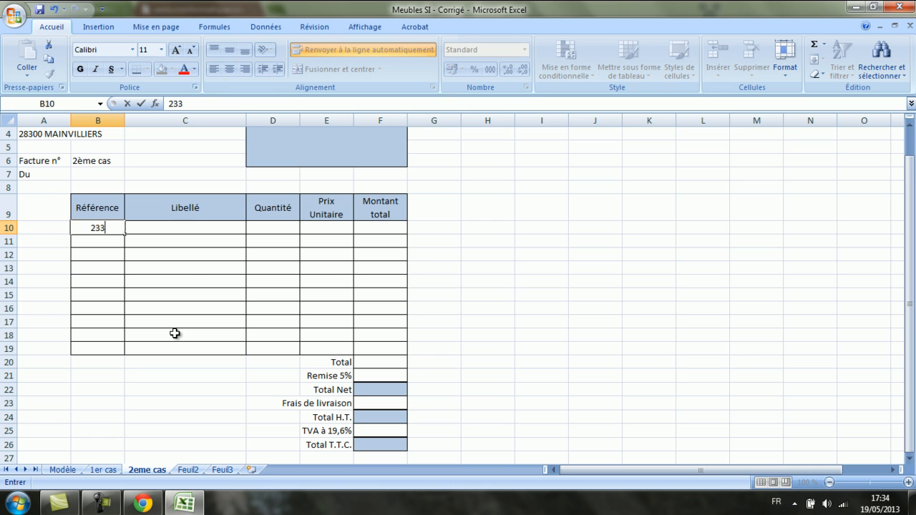
click(191, 228)
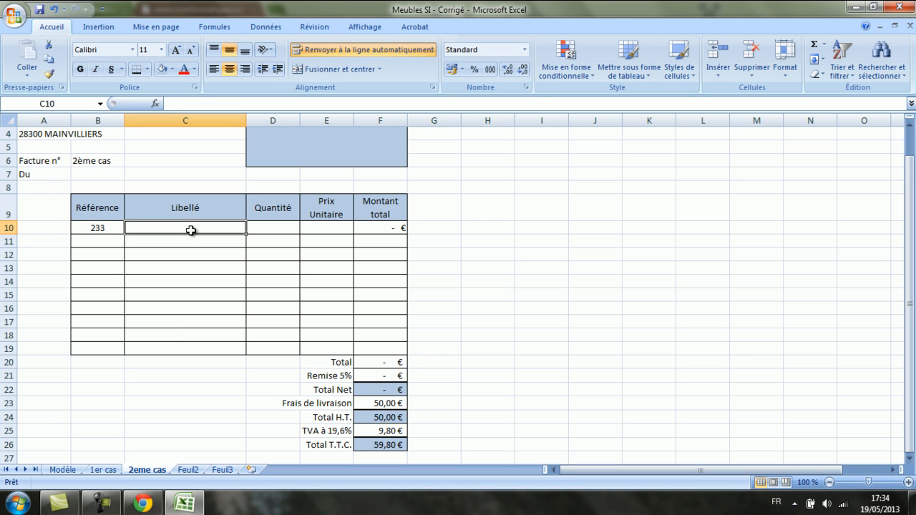
text(Fauteuil)
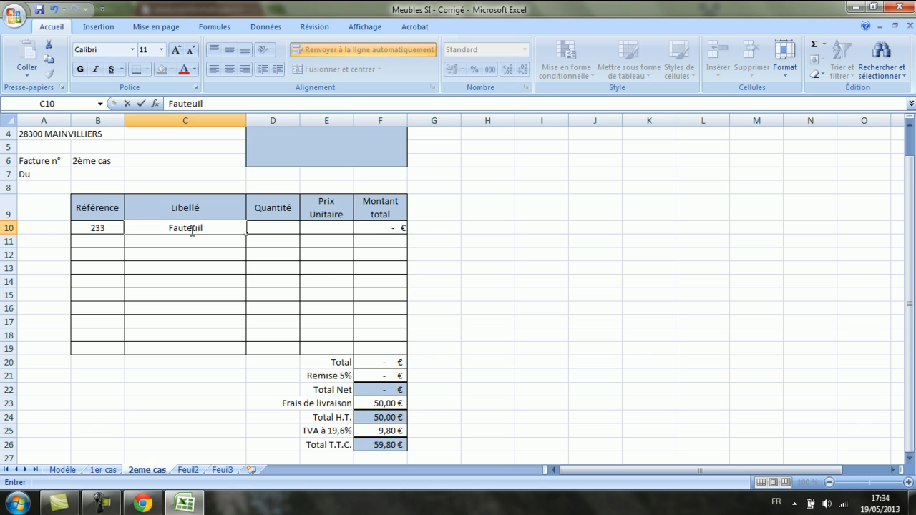
text( de salon)
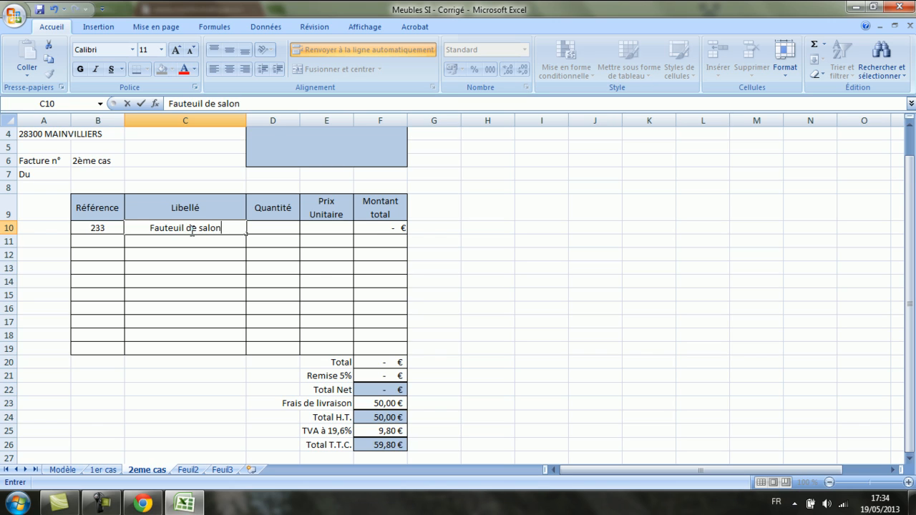
key(Tab)
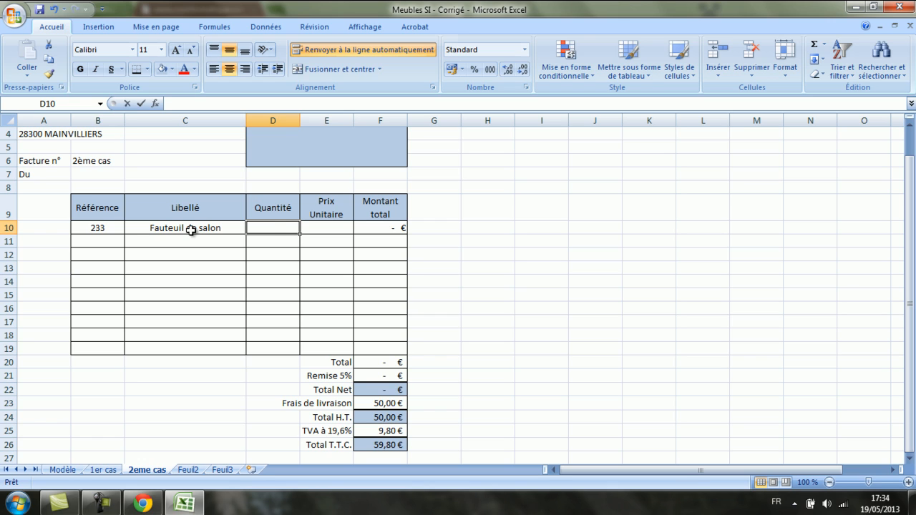
text(2)
key(Tab)
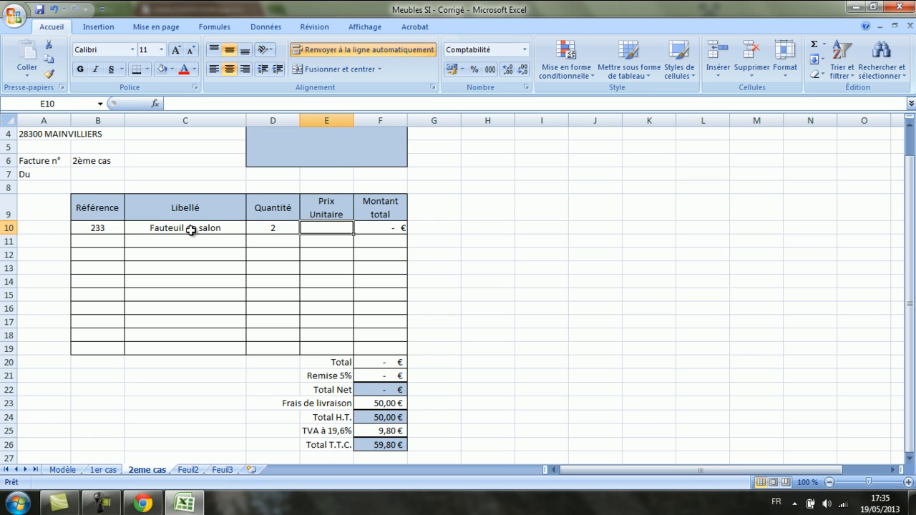
text(350)
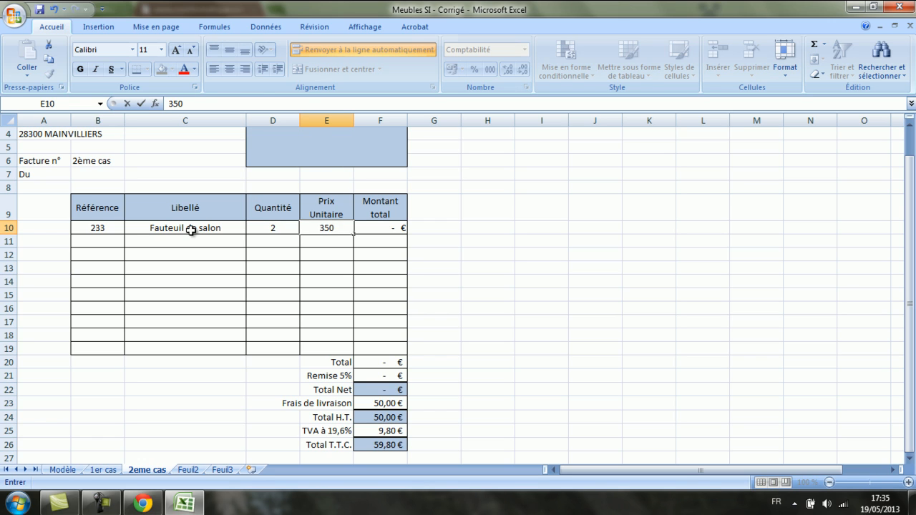
key(Tab)
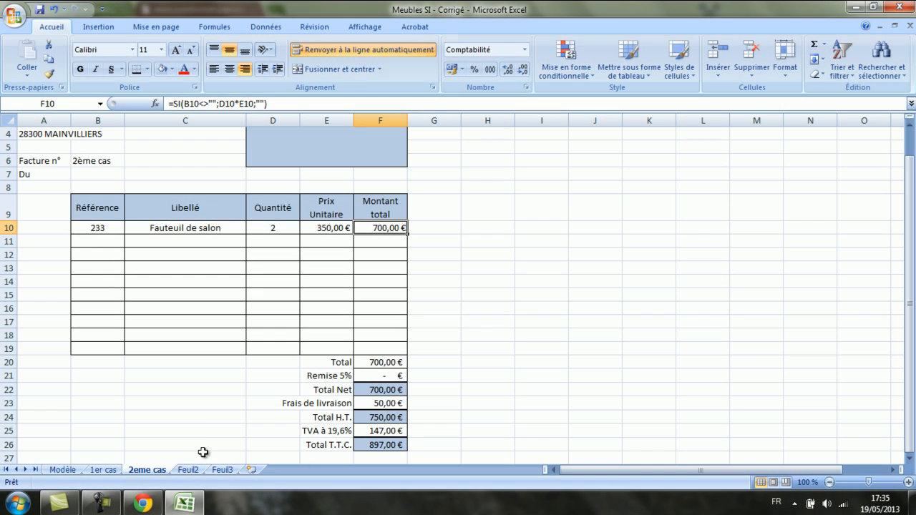
Create a further copy of the Modèle sheet in the same workbook, placed before Feuil2, for the third case.
right_click(63, 470)
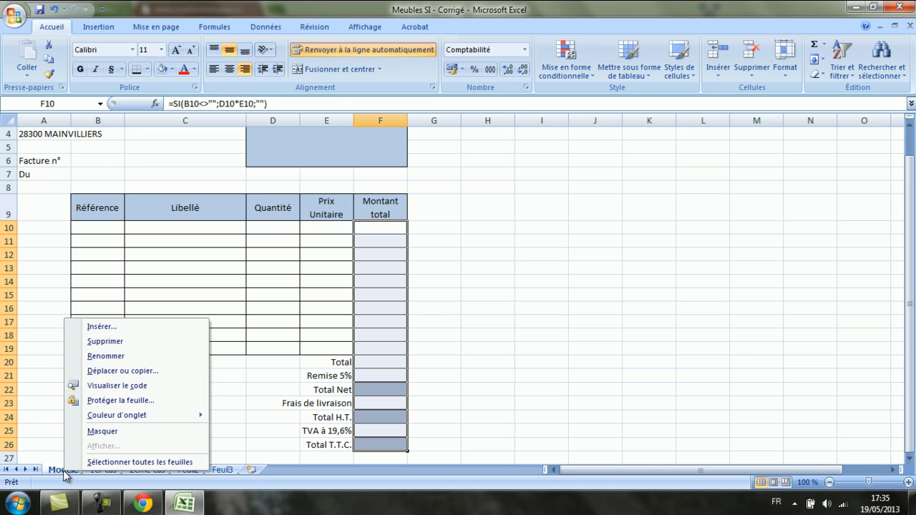
click(135, 371)
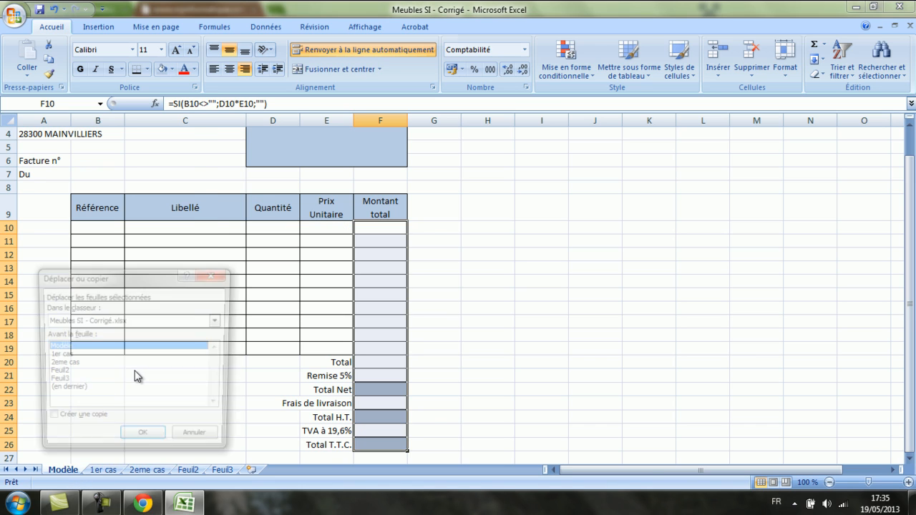
click(56, 374)
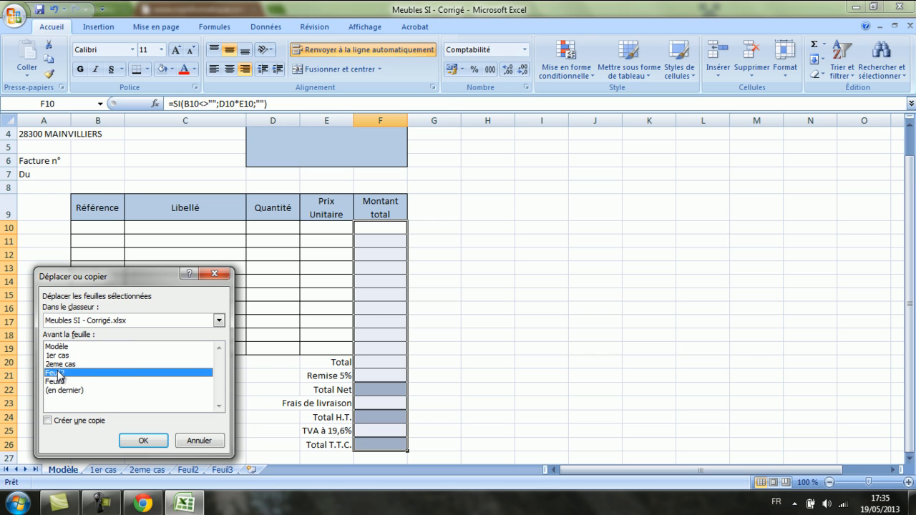
click(47, 421)
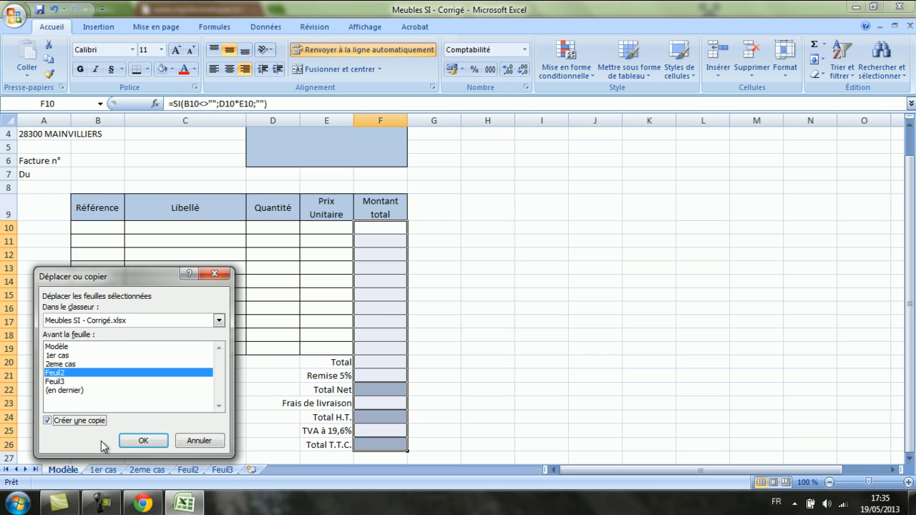
click(141, 442)
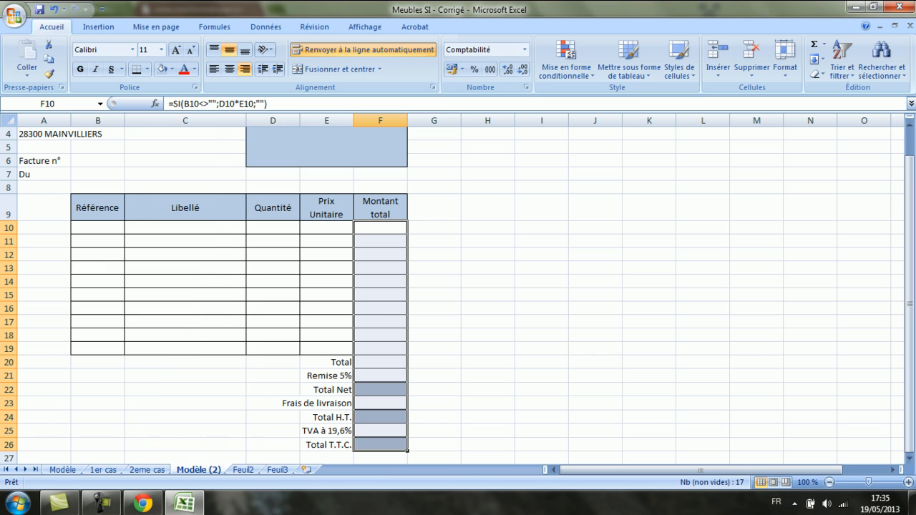
Enter "3ème cas" as the invoice number in B6 of the Modèle (2) sheet.
click(85, 163)
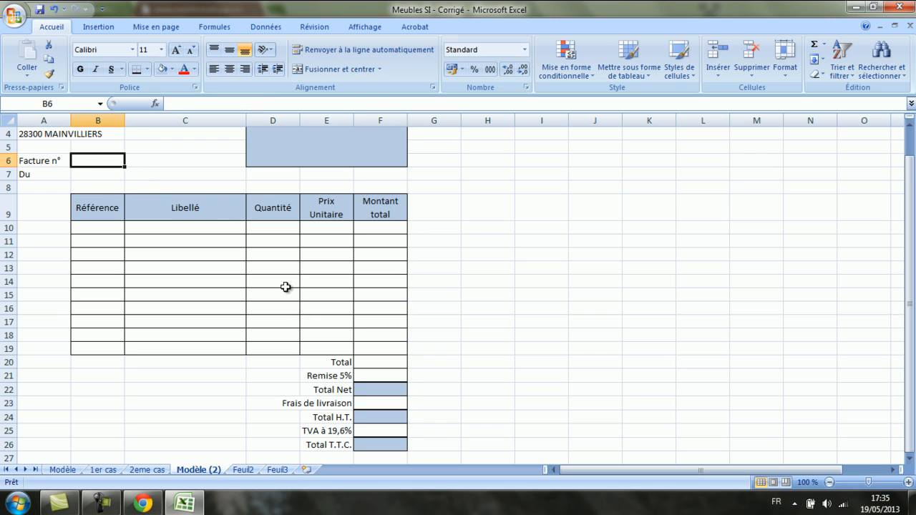
text(3)
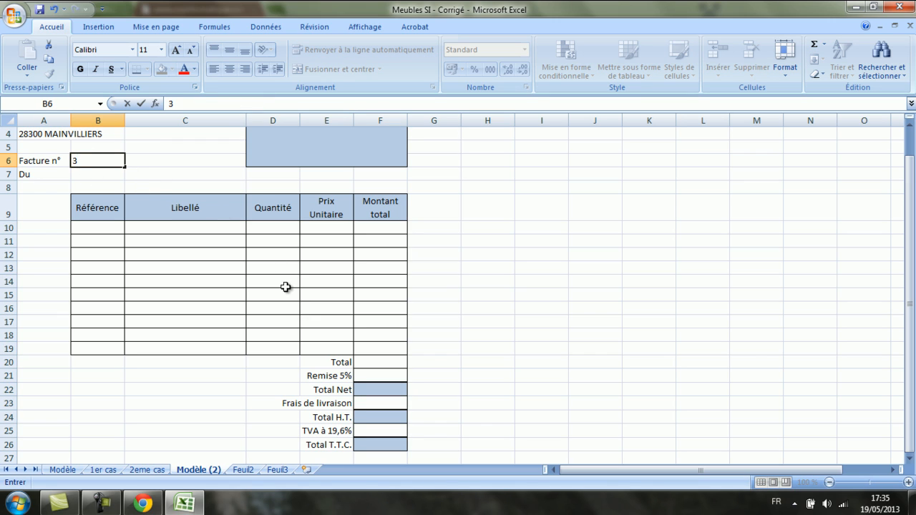
text(ème cas)
Fill row 10 of the third-case invoice with reference 233, "Fauteuil de salon", quantity 3 and unit price 350.
click(93, 228)
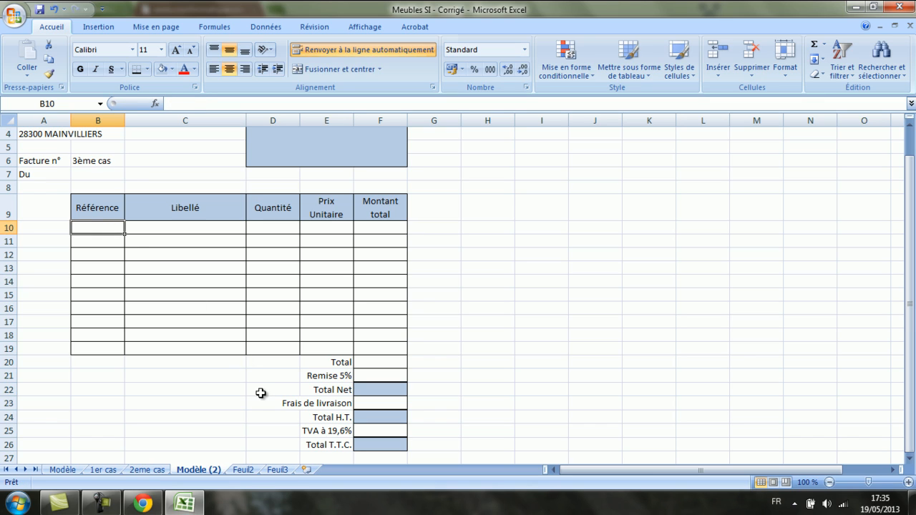
text(233)
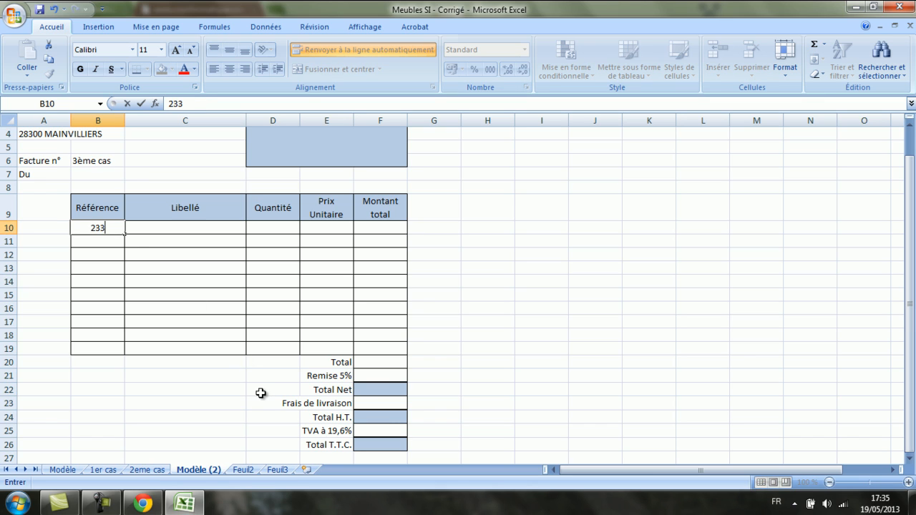
key(Tab)
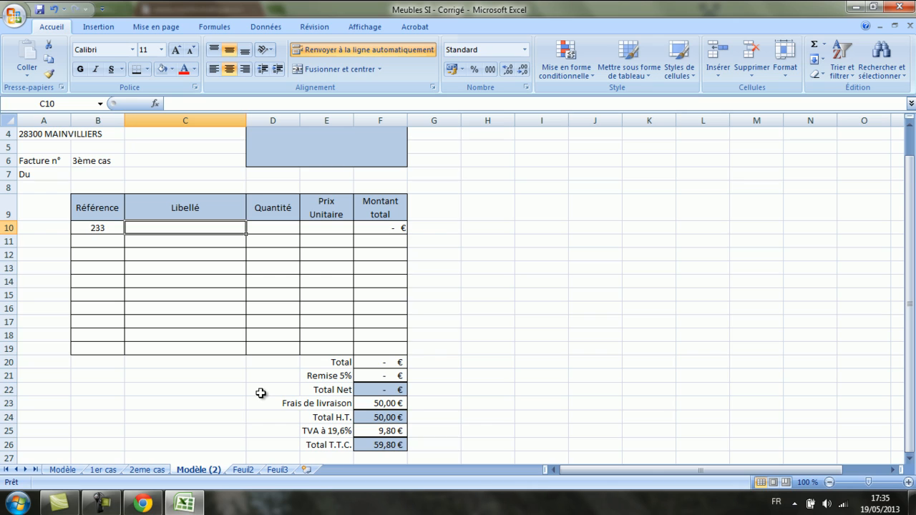
text(Fauteu)
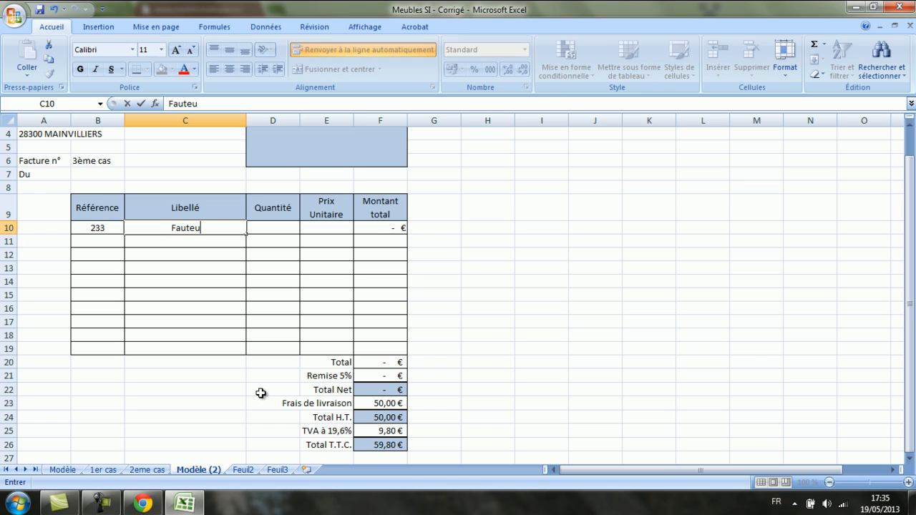
text(il de salon)
key(Tab)
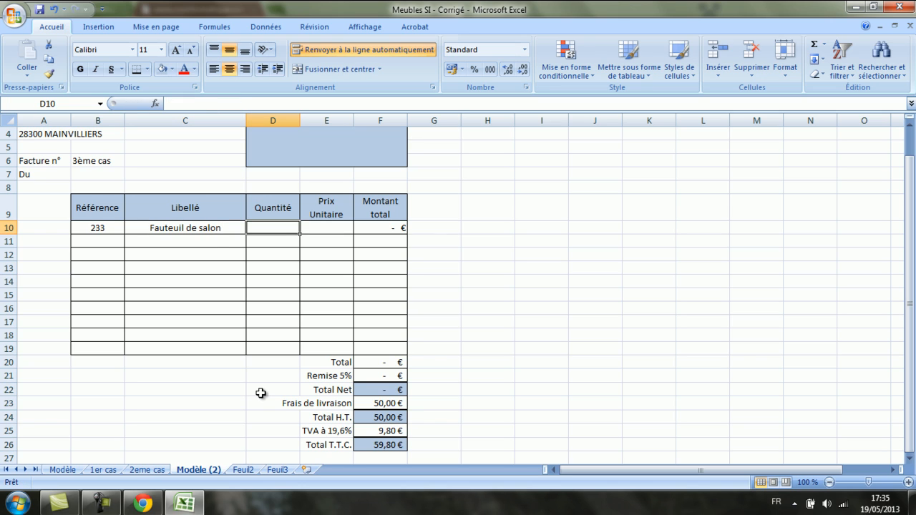
text(3)
key(Tab)
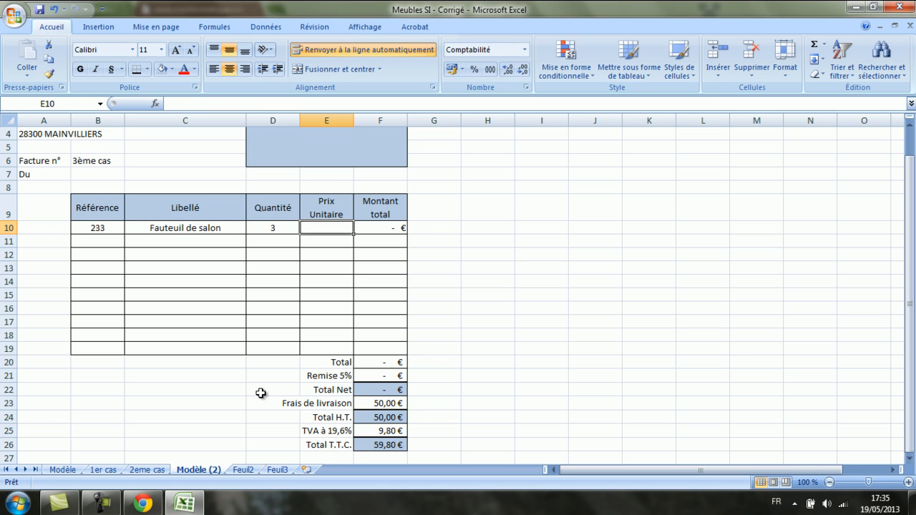
text(350)
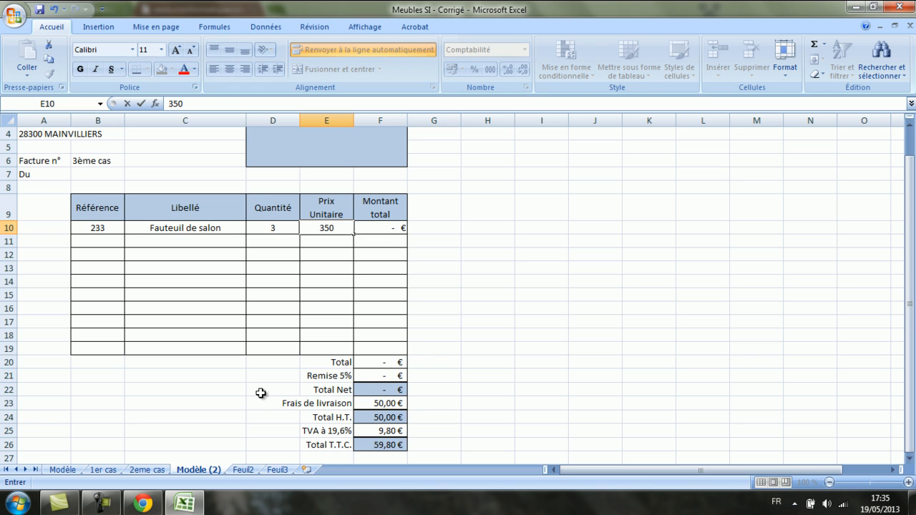
Fill row 11 of the third-case invoice with reference 144, "Table basse", quantity 1 and unit price 300.
click(90, 239)
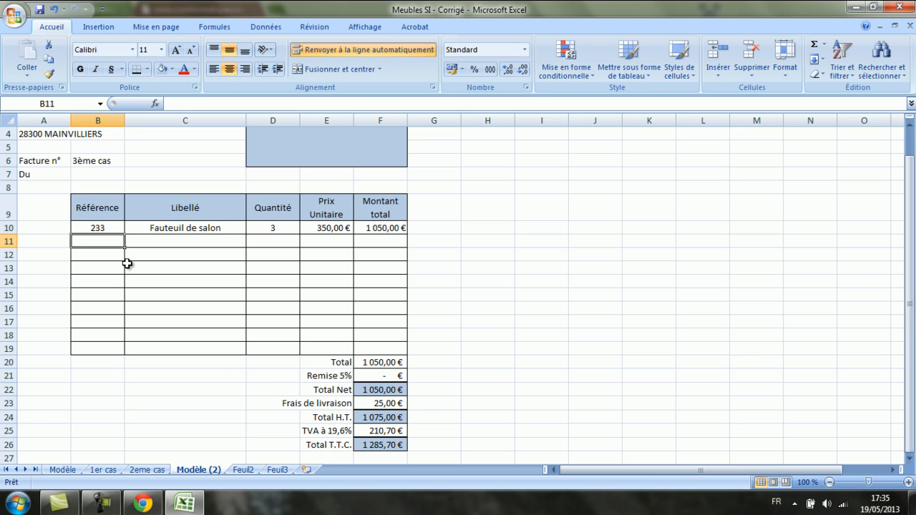
text(144)
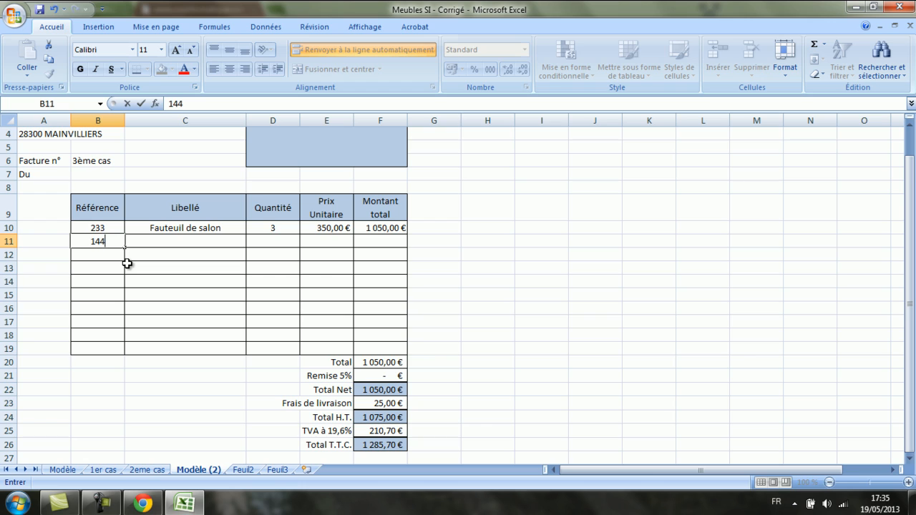
key(Tab)
text(T)
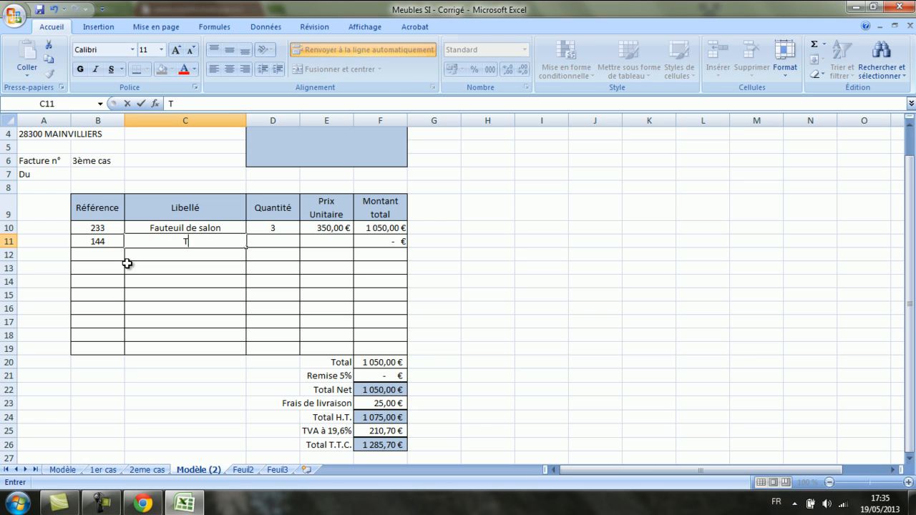
text(able basse)
key(Tab)
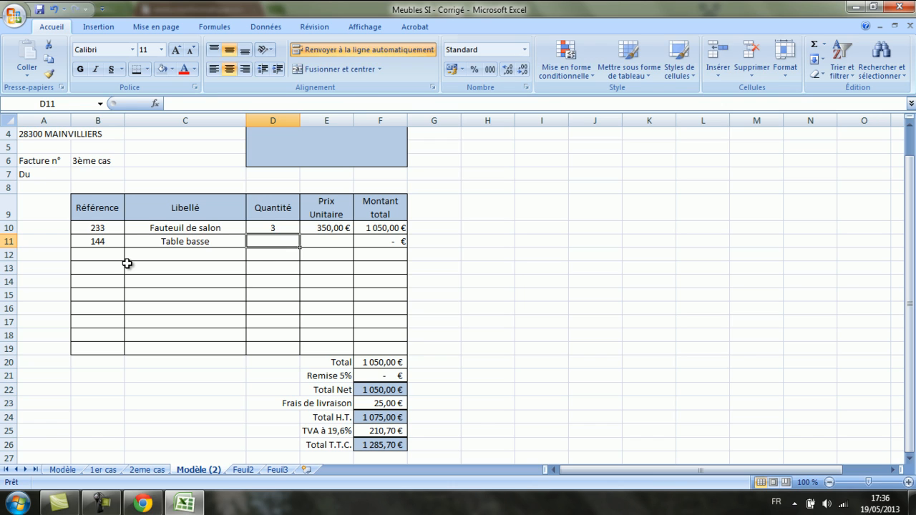
text(1)
key(Tab)
text(300)
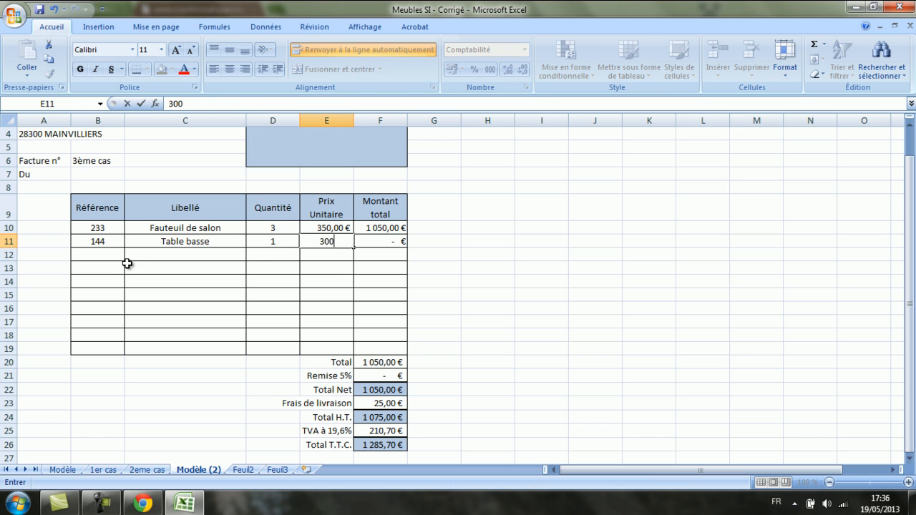
key(Tab)
key(Return)
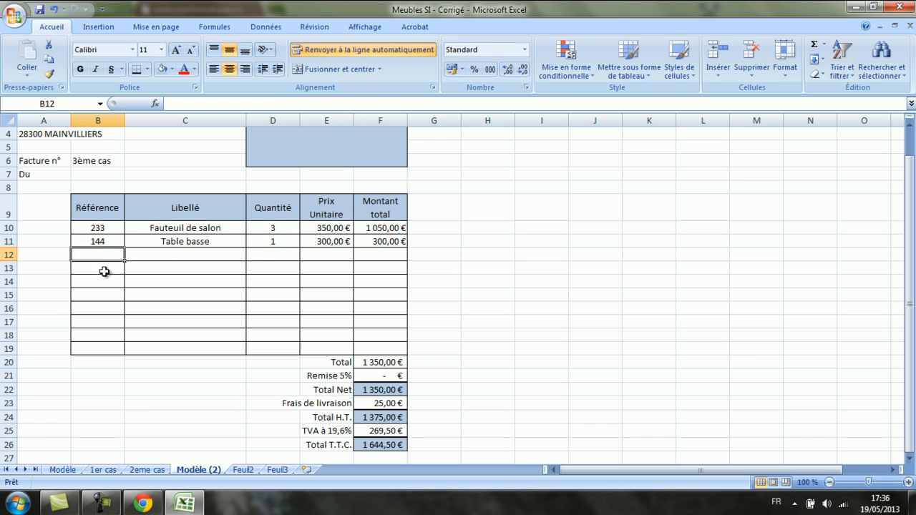
Fill row 12 of the third-case invoice with reference 110, "Bibliothèque", quantity 2 and unit price 2500.
text(110)
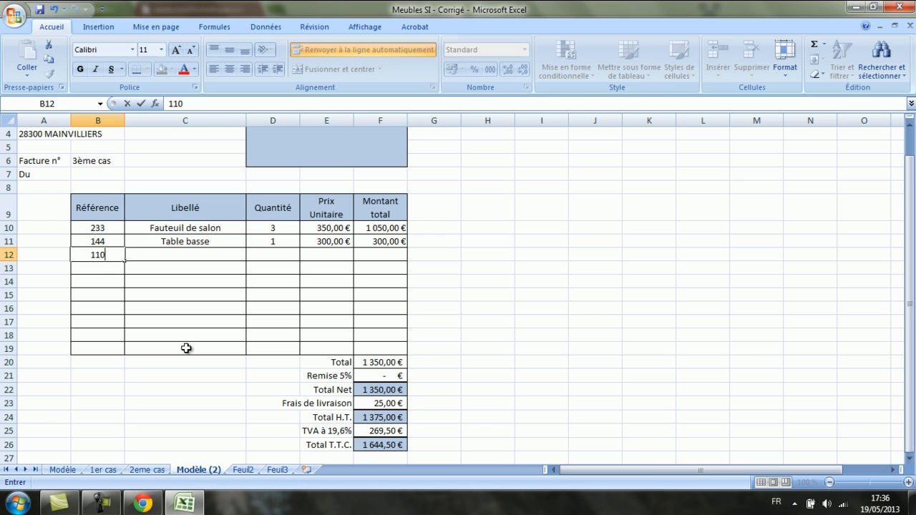
key(Tab)
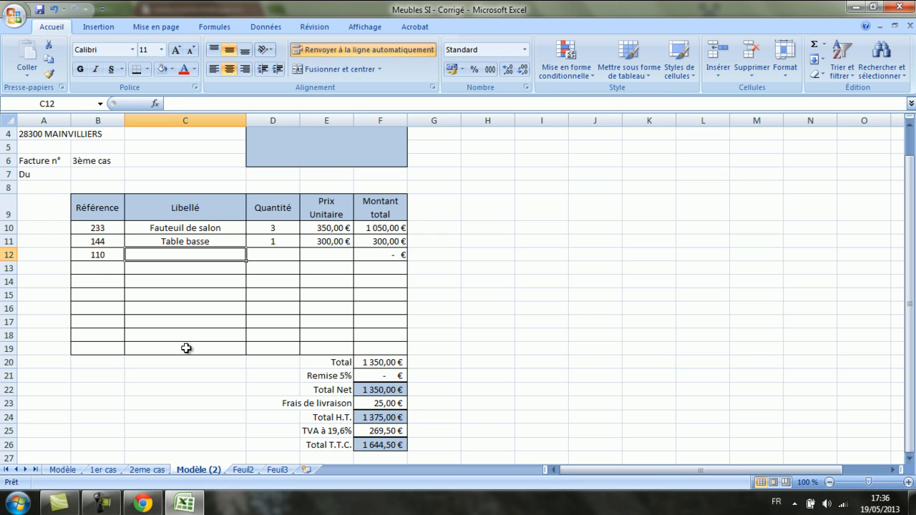
text(Bib)
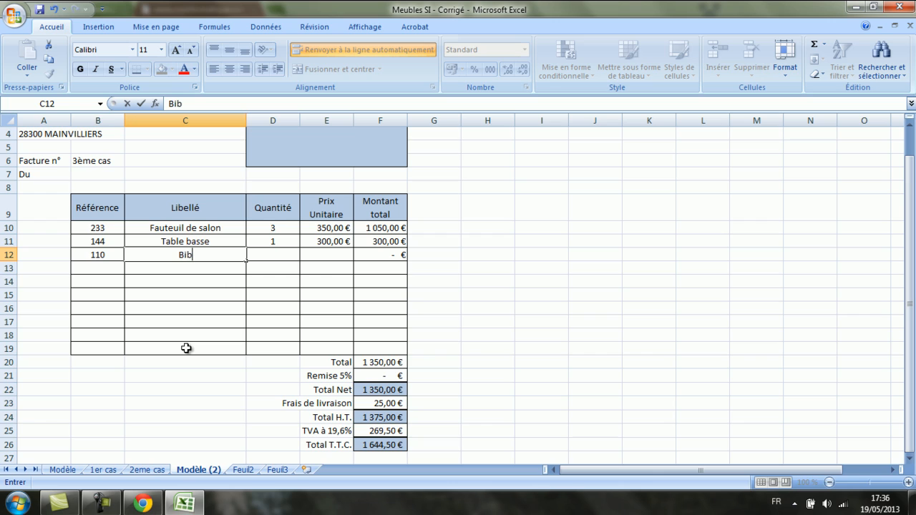
text(liothèque)
key(Tab)
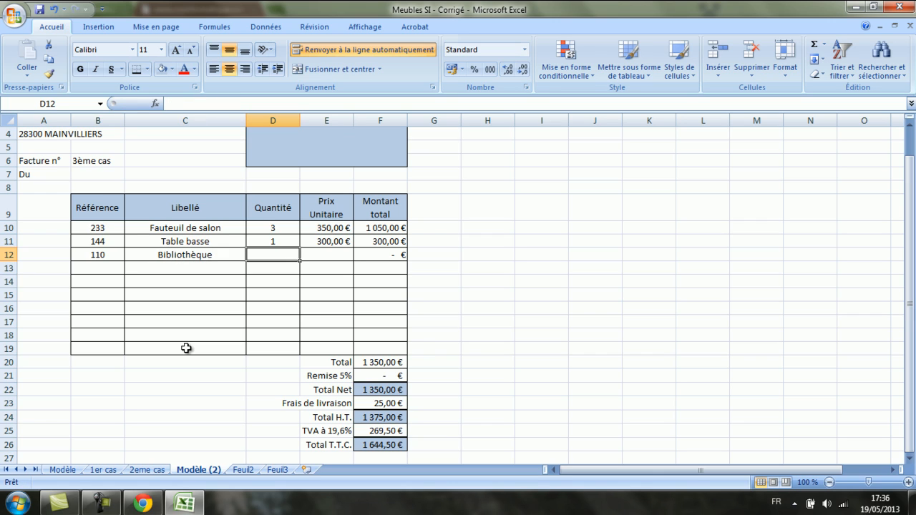
text(2)
key(Tab)
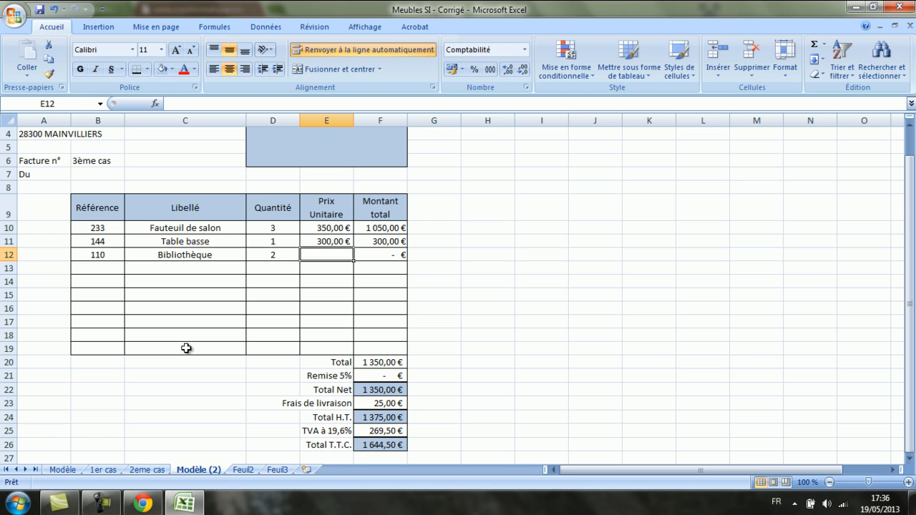
text(2500)
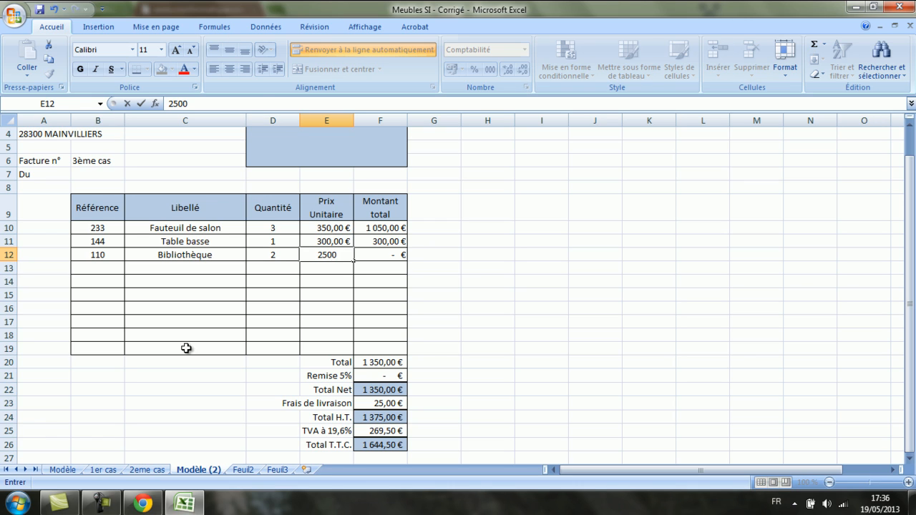
key(Tab)
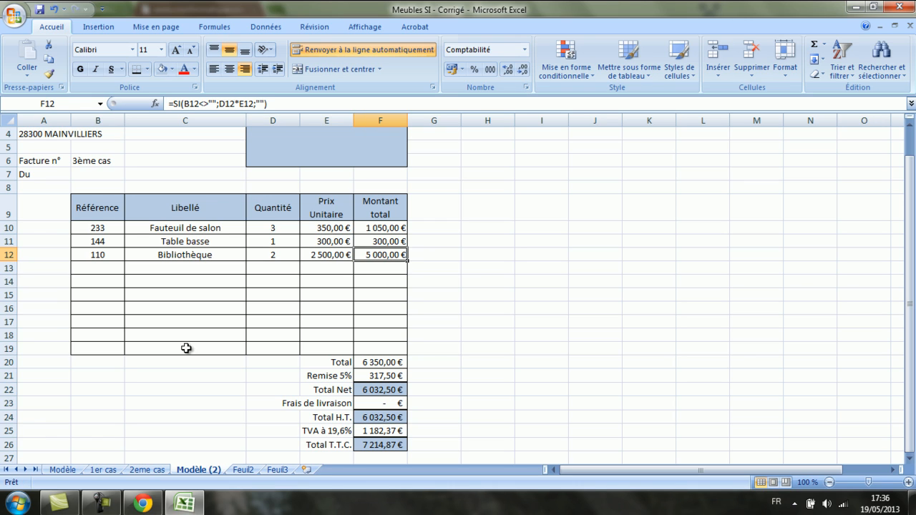
Fill row 13 of the third-case invoice with reference 500, "Divan", quantity 1 and unit price 1300.
click(75, 269)
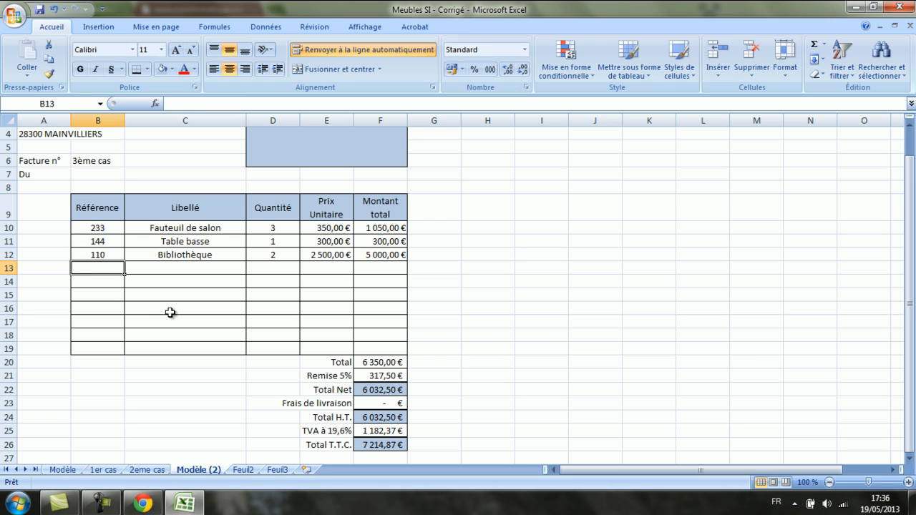
text(500)
key(Tab)
text(Di)
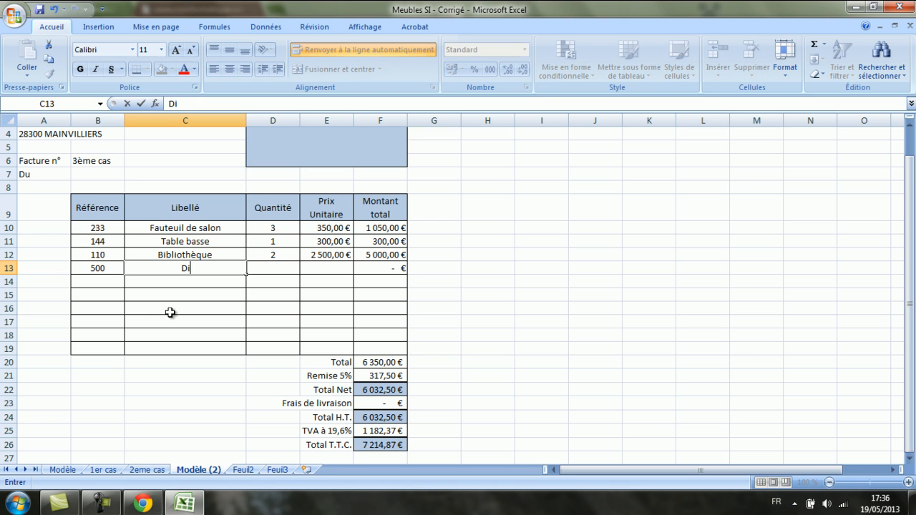
text(van)
key(Tab)
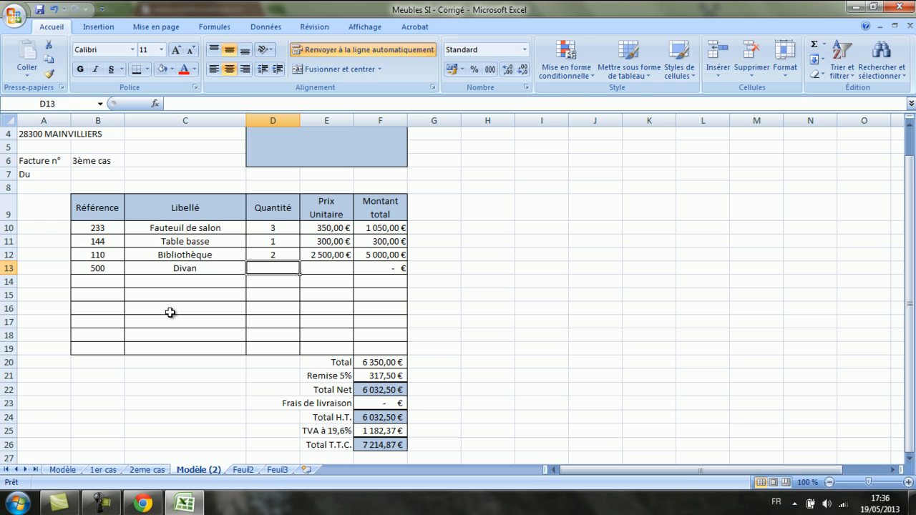
text(1)
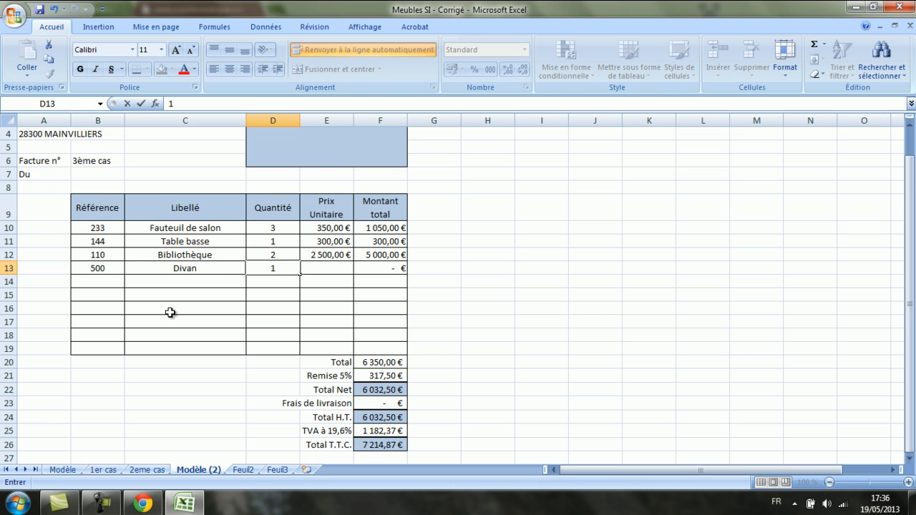
key(Tab)
text(1300)
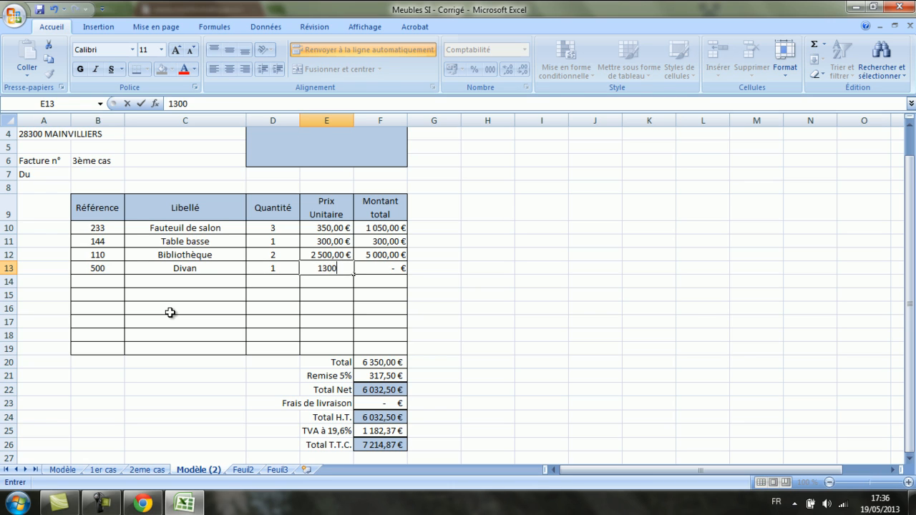
key(Tab)
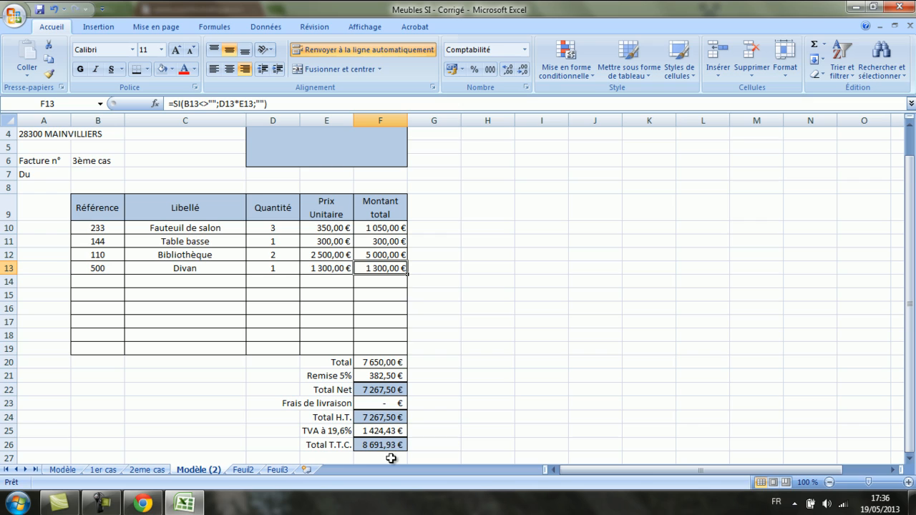
click(439, 398)
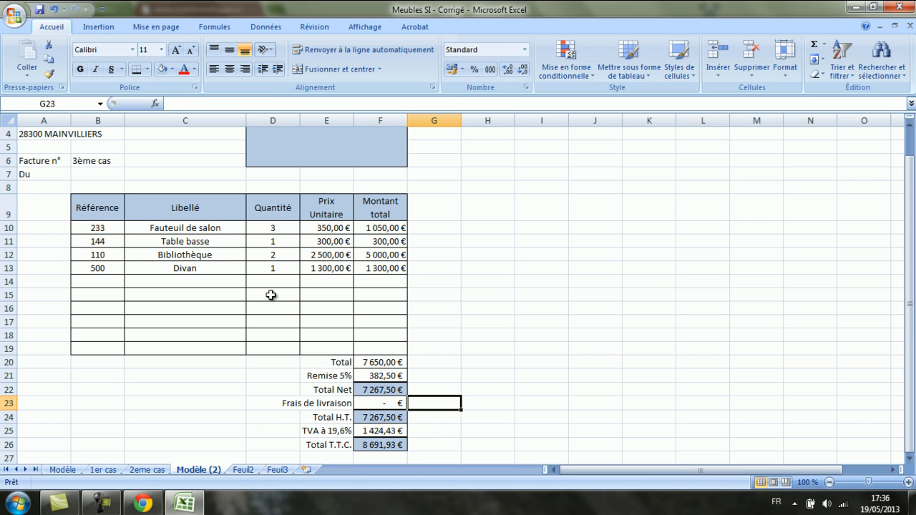
Rename the Modèle (2) sheet as "3ème cas".
double_click(188, 470)
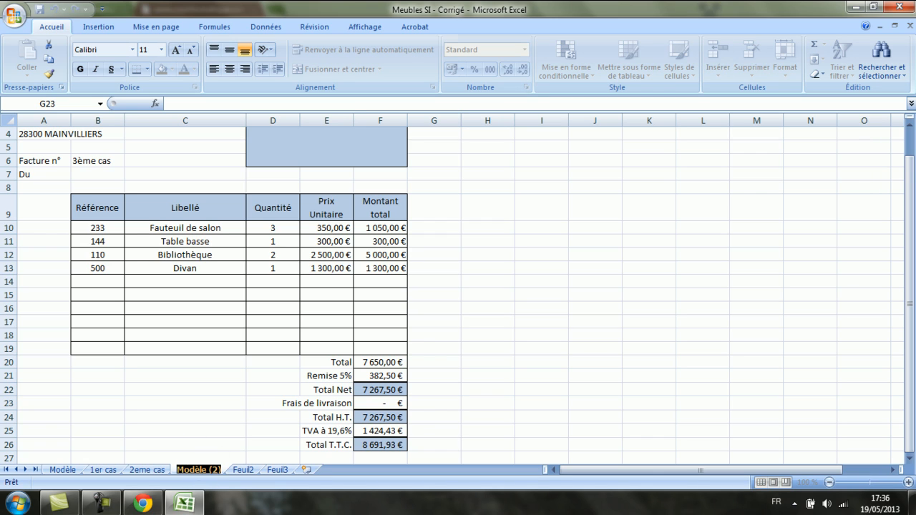
text(3)
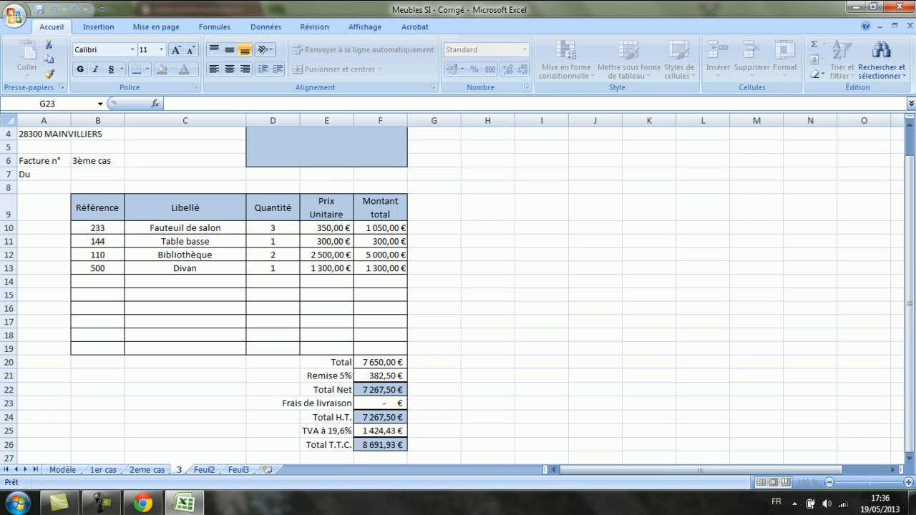
text(ème)
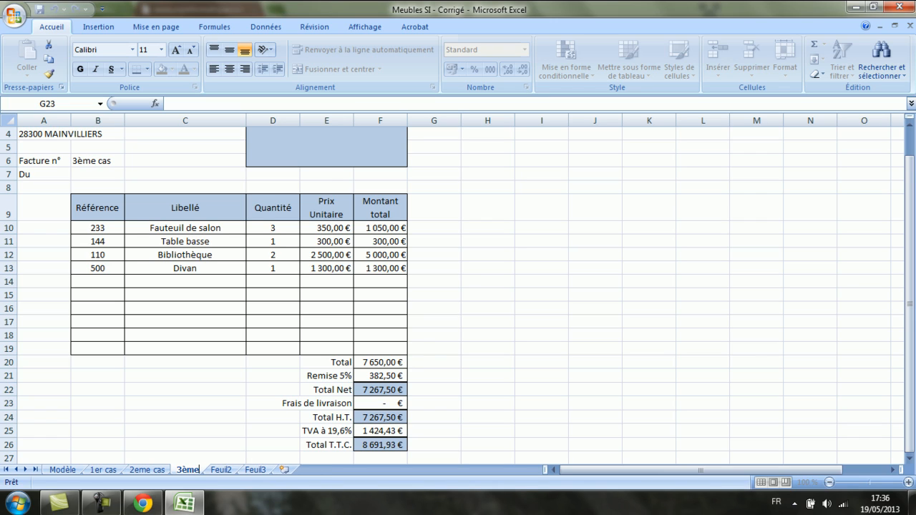
text( cas)
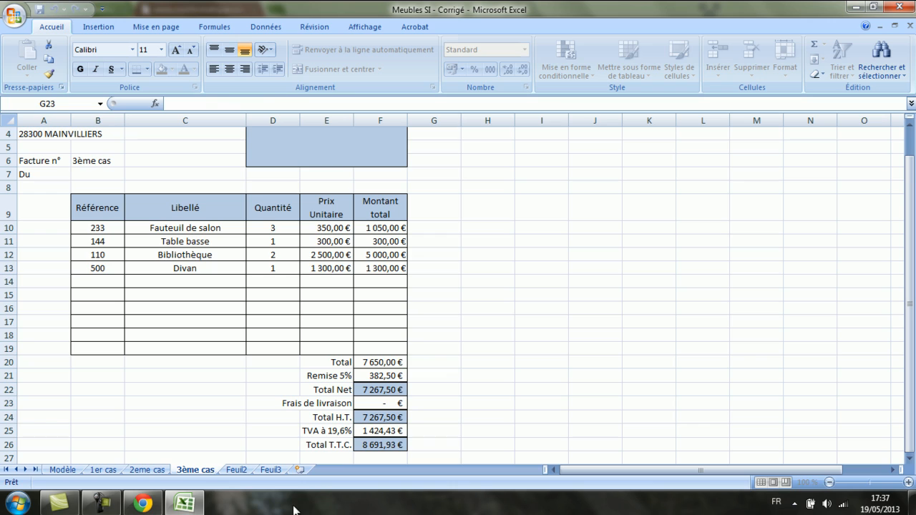
Correct the accent in the second case's sheet name so it reads "2ème cas".
click(141, 469)
double_click(142, 471)
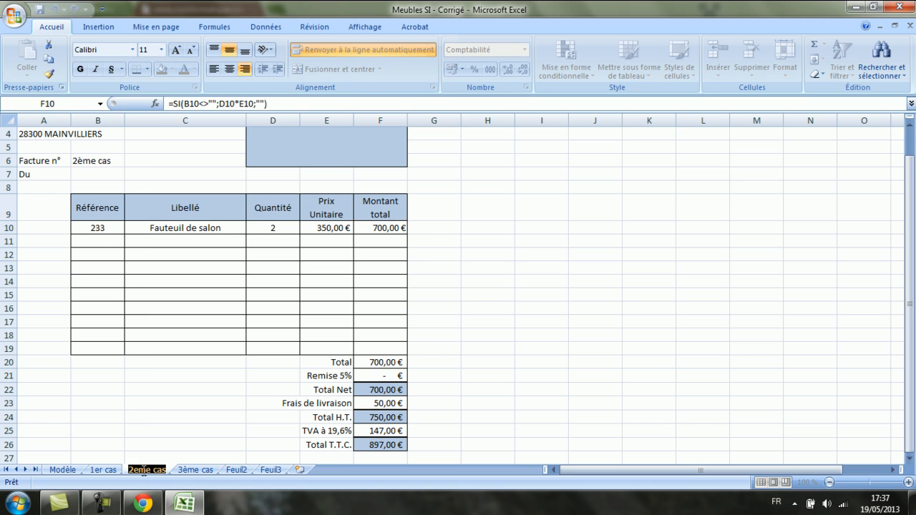
click(138, 471)
click(185, 430)
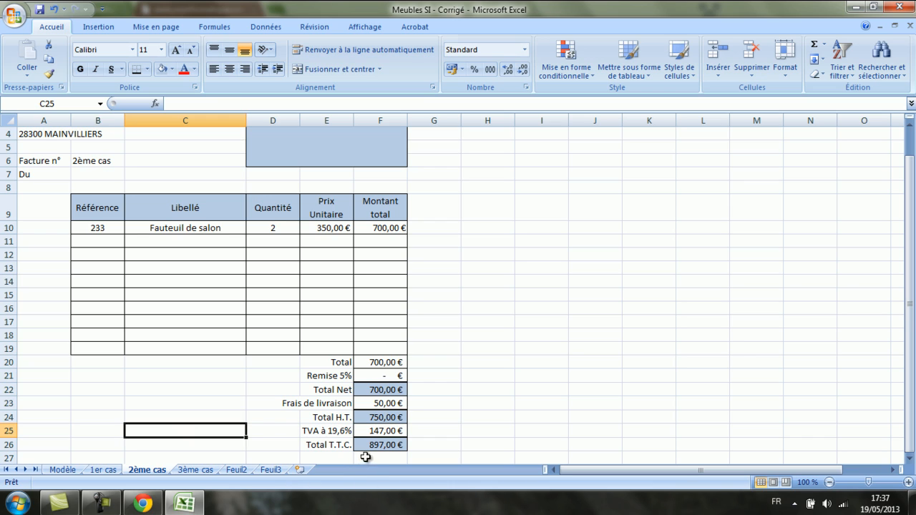
Review the third, second and first case invoices in turn, ending on the blank Modèle sheet.
click(197, 470)
click(153, 472)
click(103, 472)
click(68, 470)
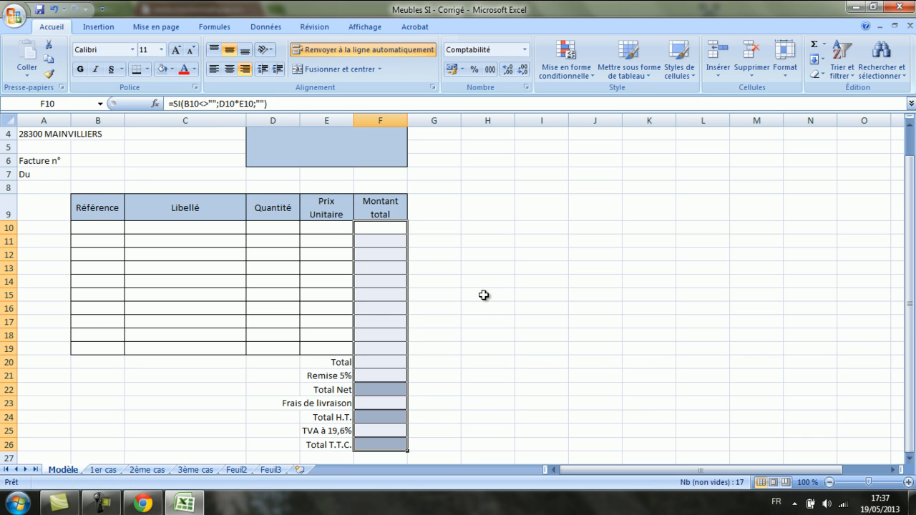
click(189, 149)
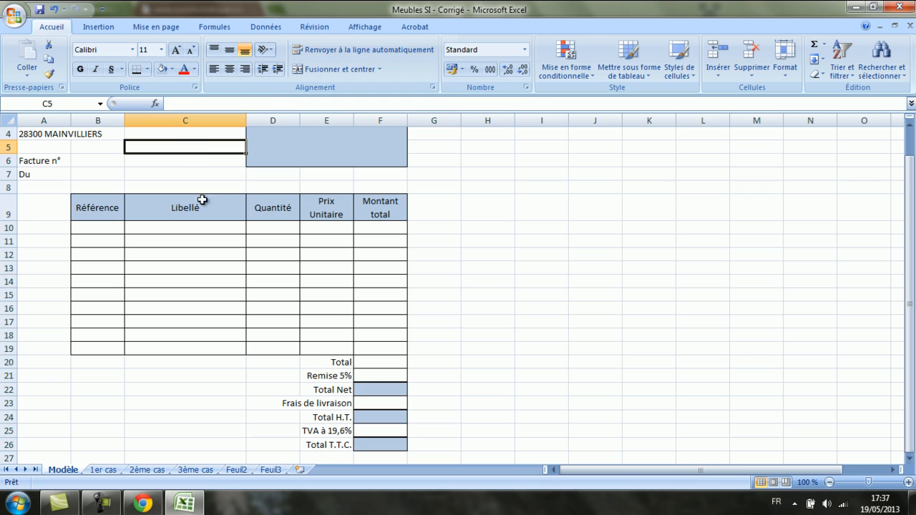